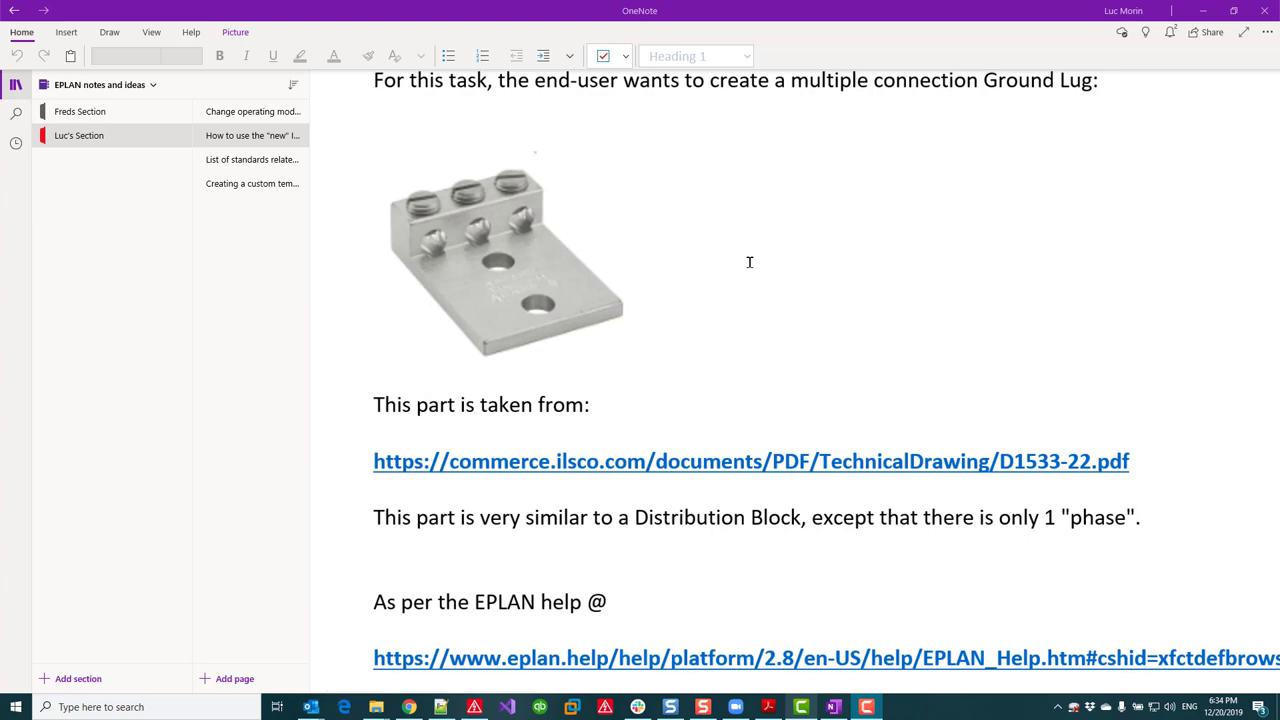
Step: Track the signal along the GND wire feeding -GND1 in the schematic
{"action": "left_click", "coordinate": [474, 707]}
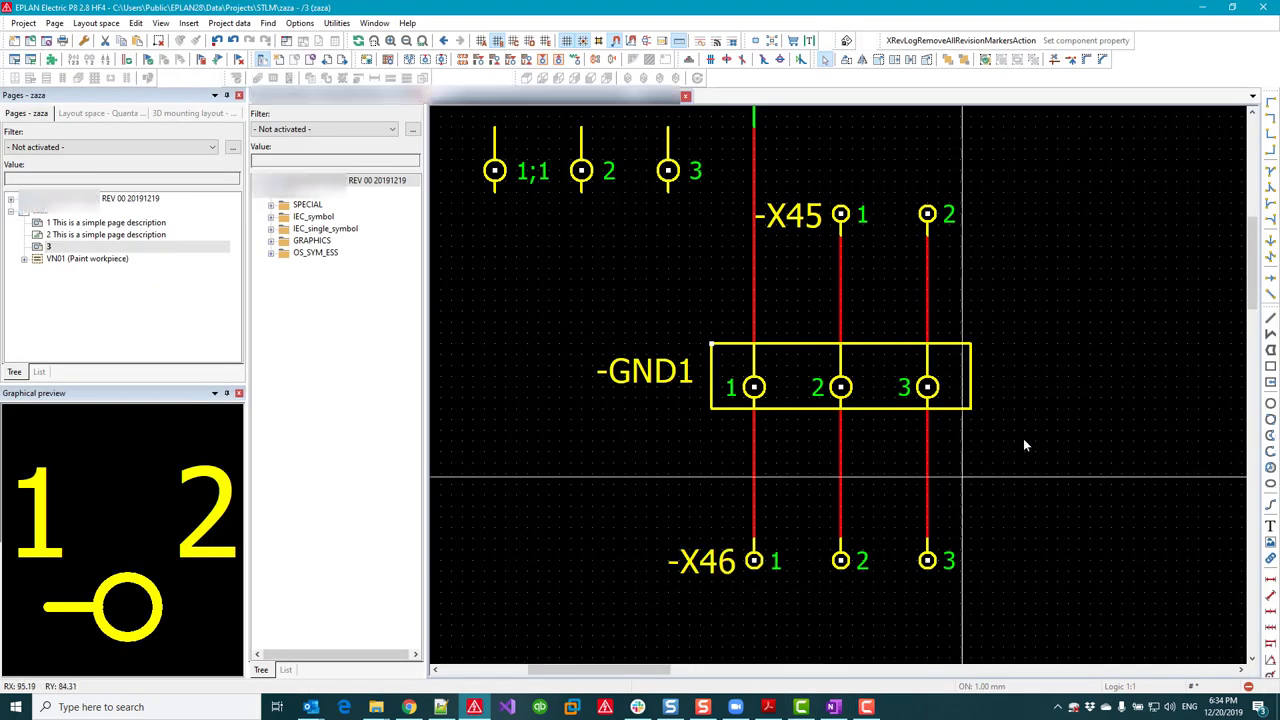
{"action": "mouse_move", "coordinate": [716, 41]}
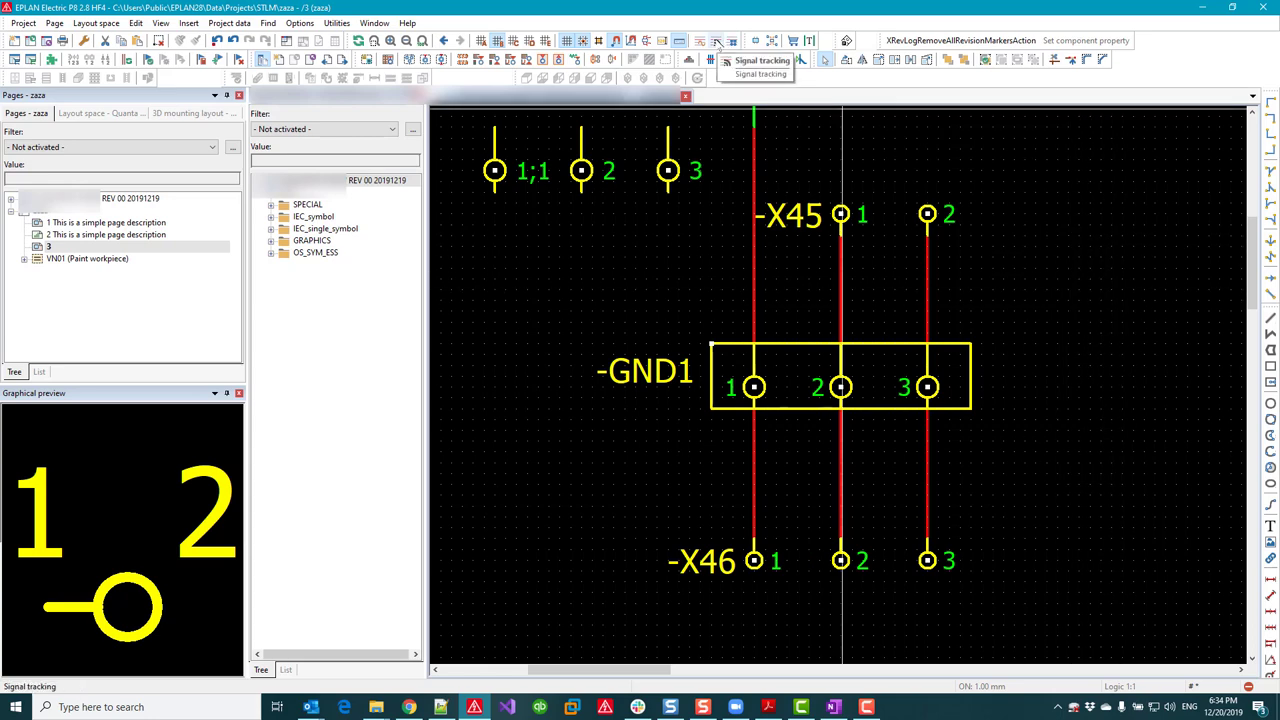
{"action": "left_click", "coordinate": [718, 45]}
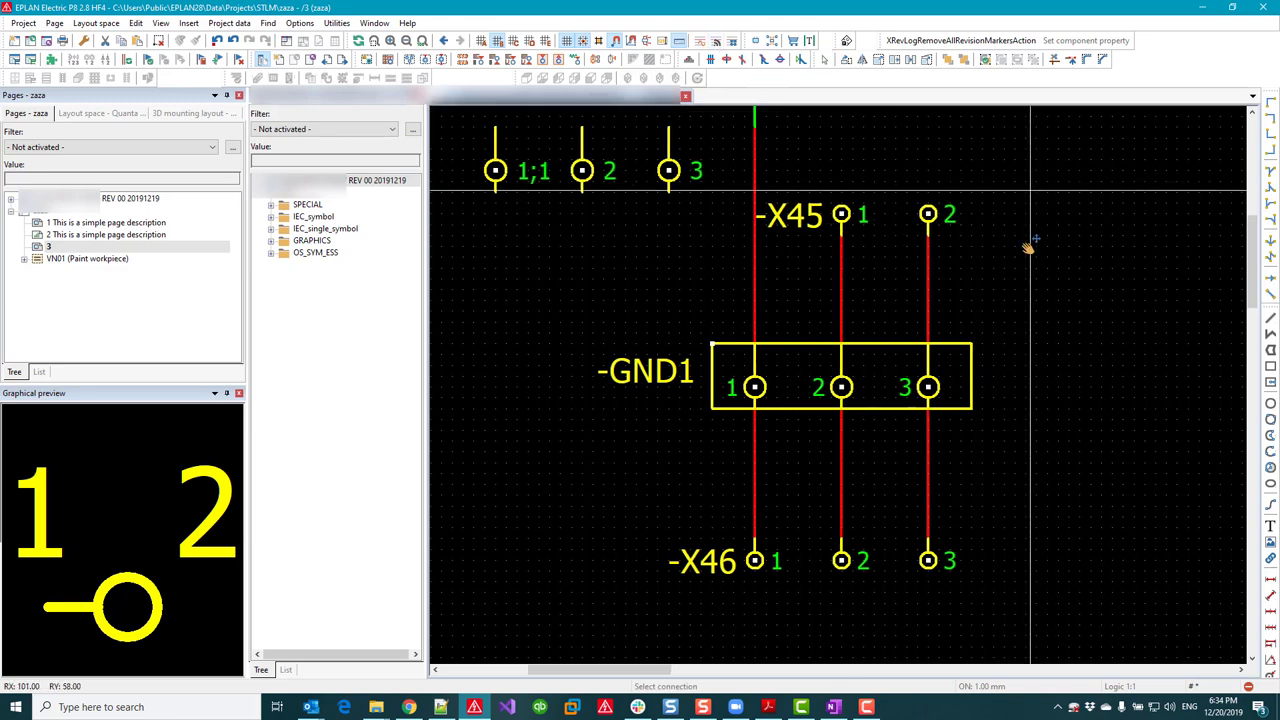
{"action": "scroll", "coordinate": [1020, 260], "scroll_direction": "up", "scroll_amount": 3}
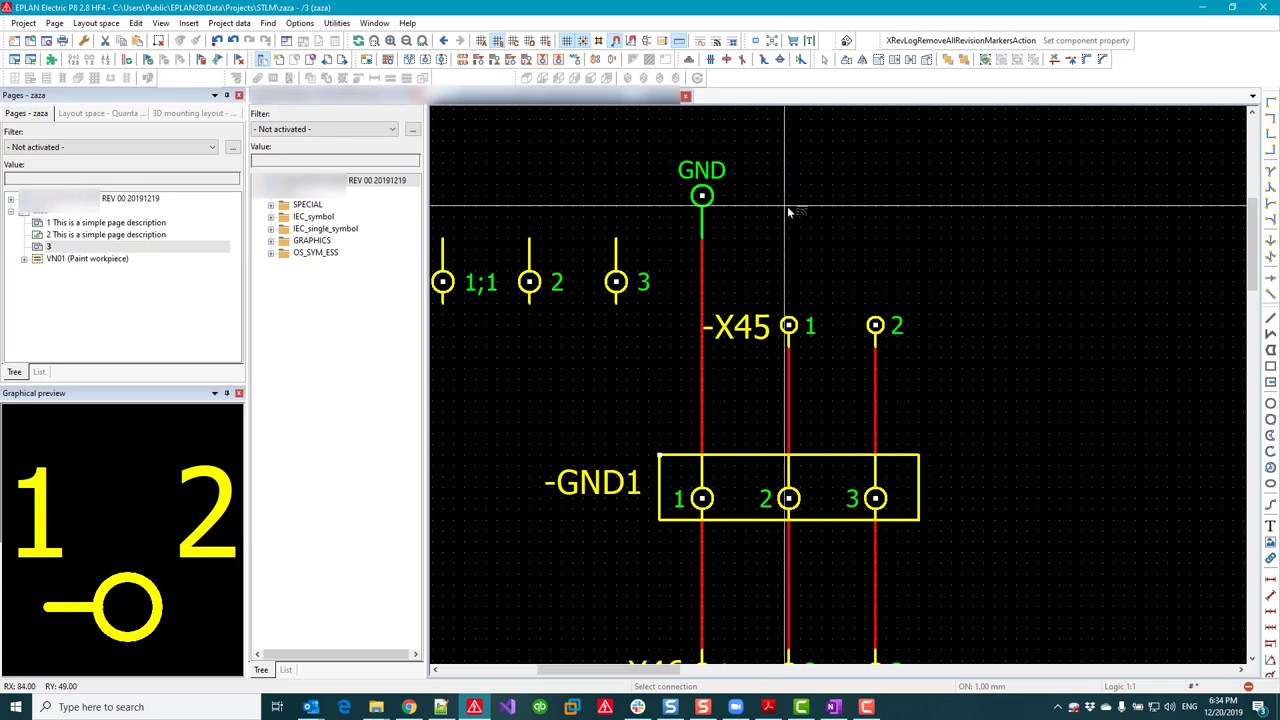
{"action": "left_click", "coordinate": [716, 275]}
{"action": "scroll", "coordinate": [1020, 408], "scroll_direction": "down", "scroll_amount": 2}
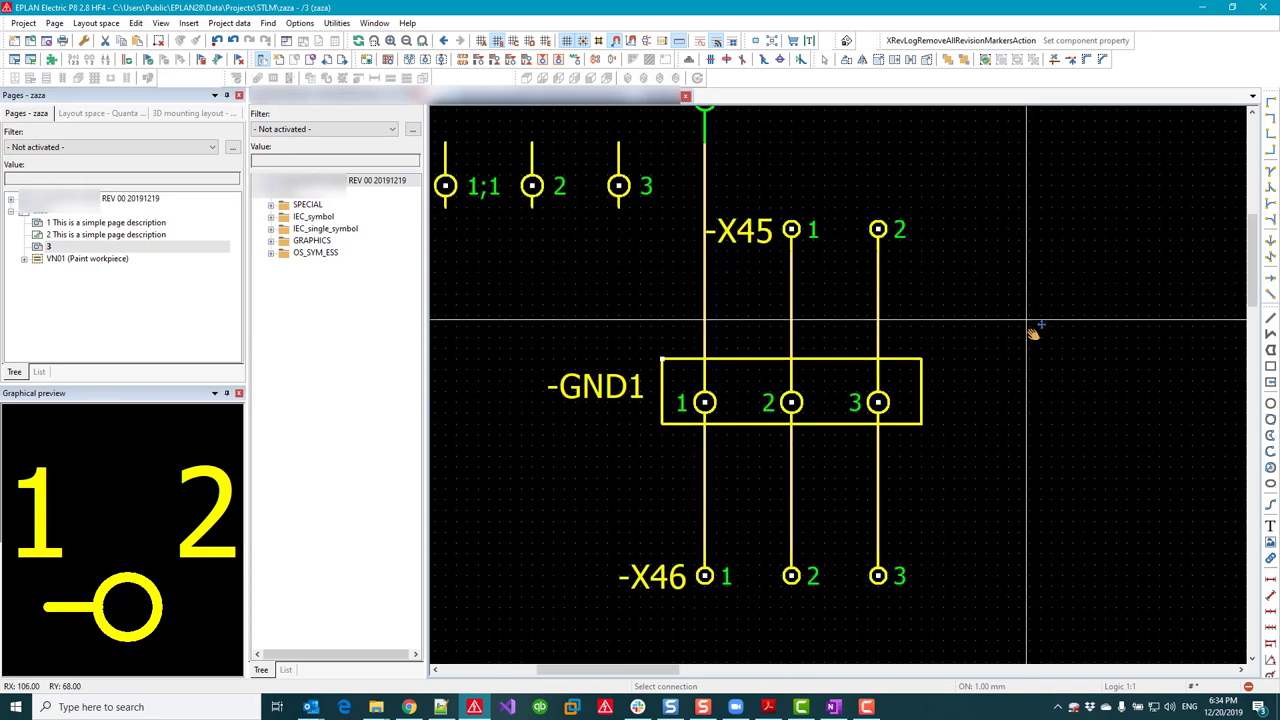
{"action": "scroll", "coordinate": [1033, 347], "scroll_direction": "up", "scroll_amount": 1}
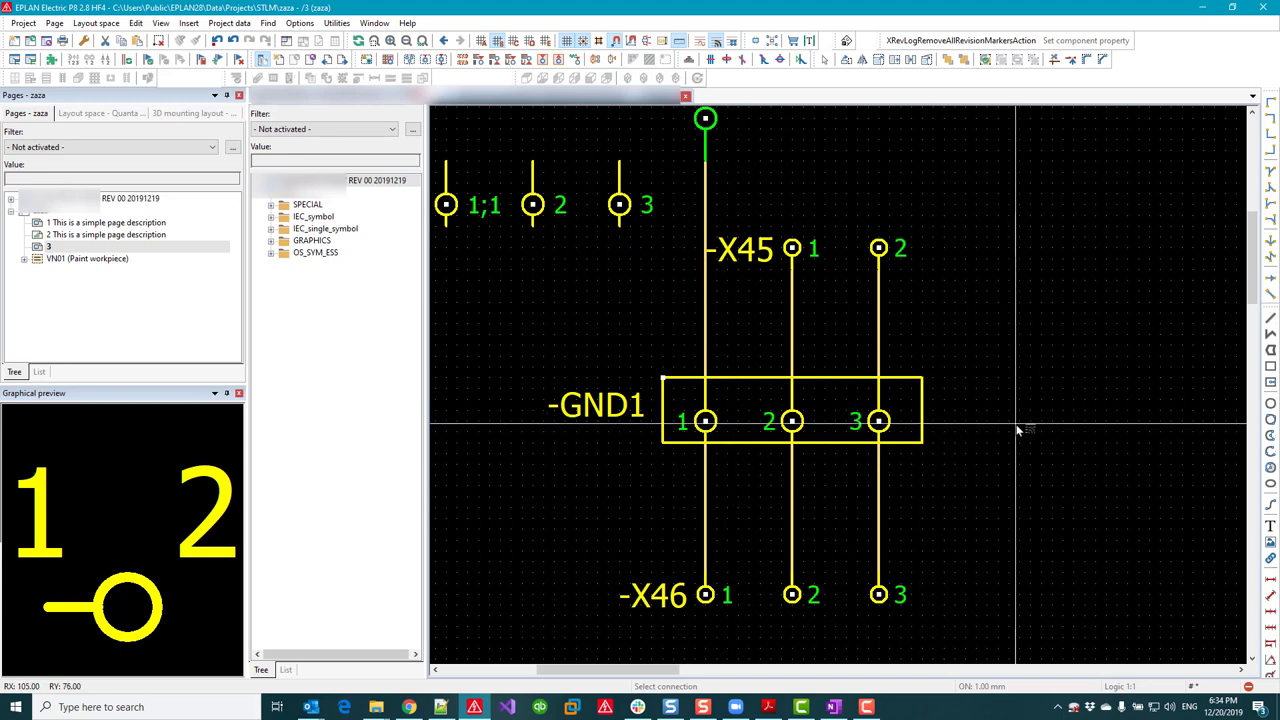
Step: Switch on potential tracking for the GND connection, then turn it off and leave picking mode
{"action": "left_click", "coordinate": [824, 59]}
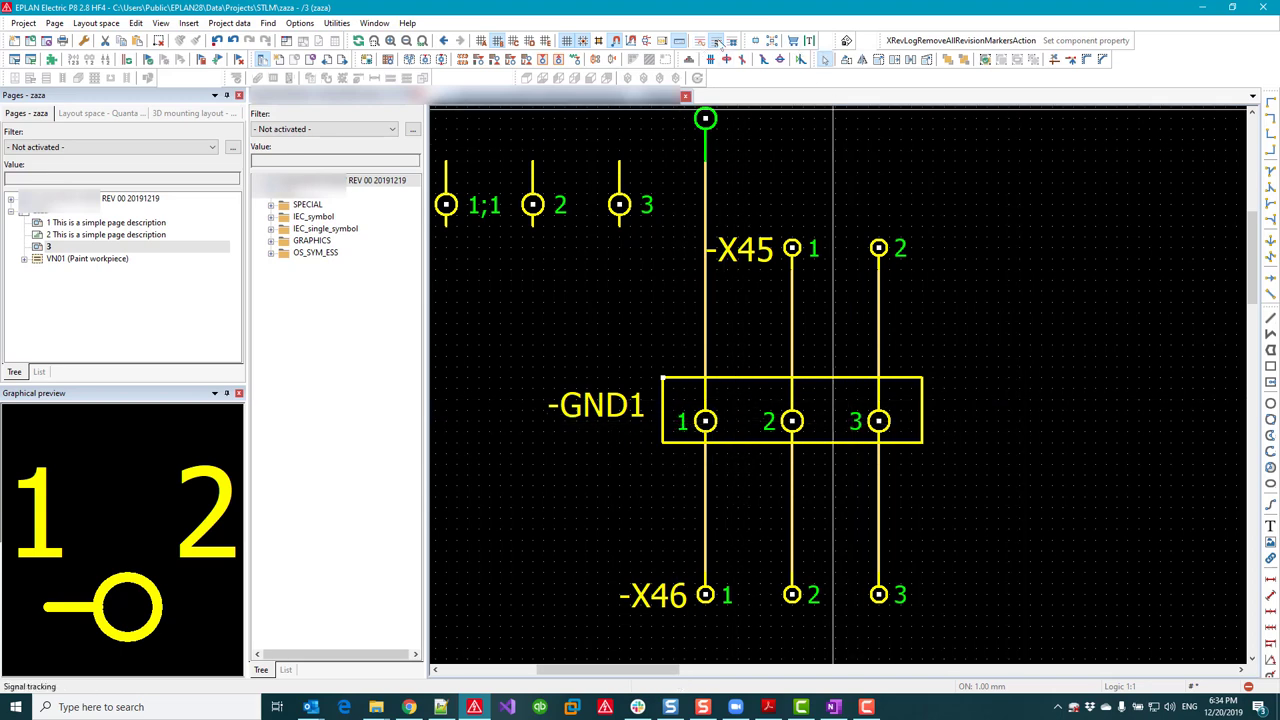
{"action": "left_click", "coordinate": [709, 59]}
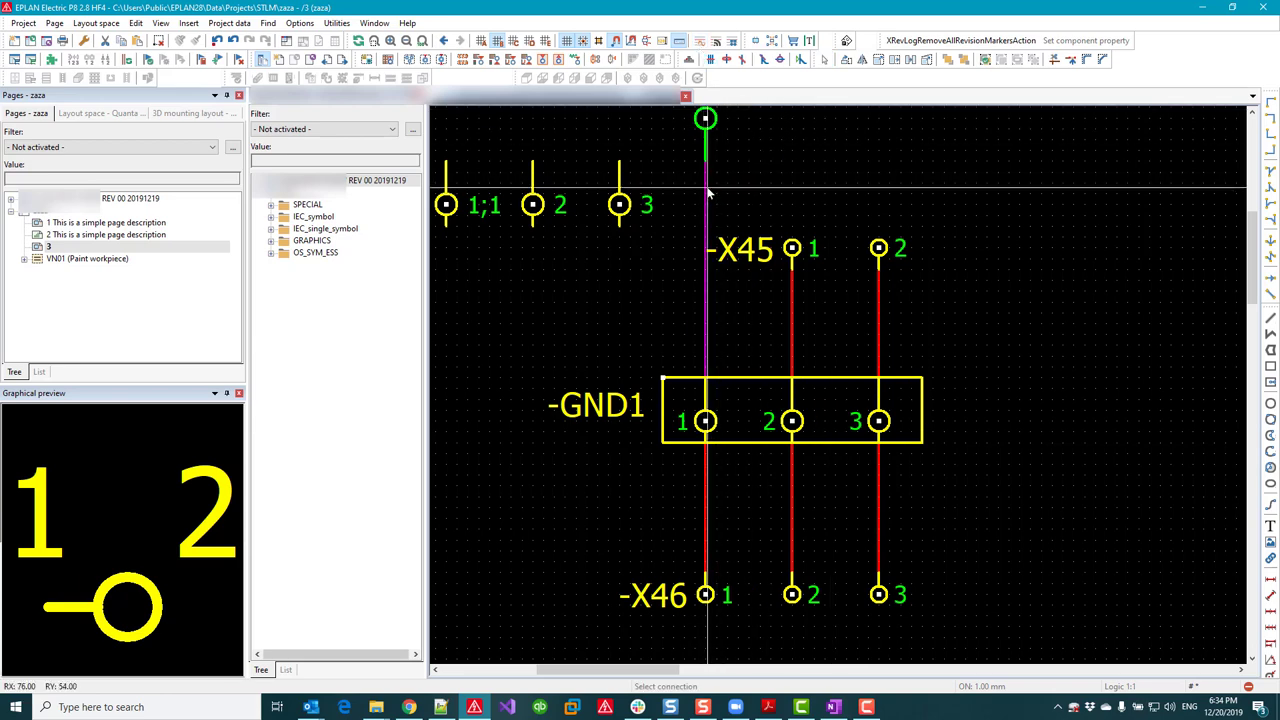
{"action": "key", "text": "Escape"}
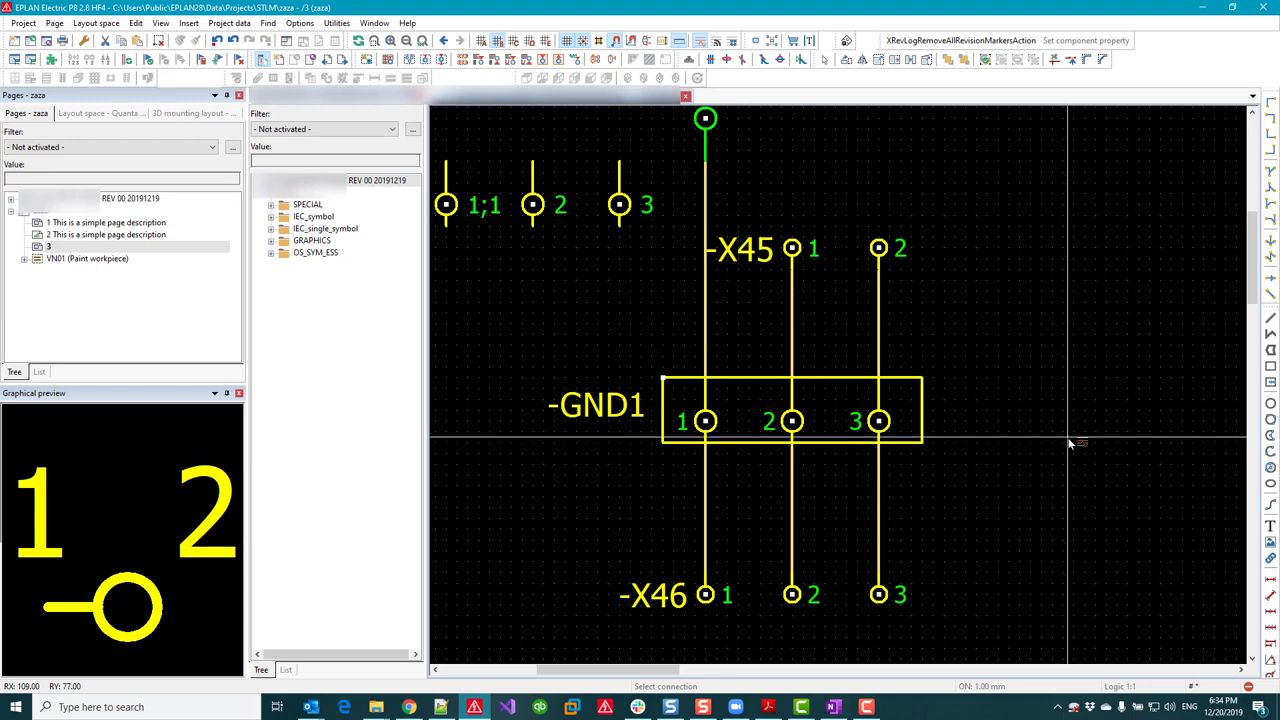
{"action": "key", "text": "Escape"}
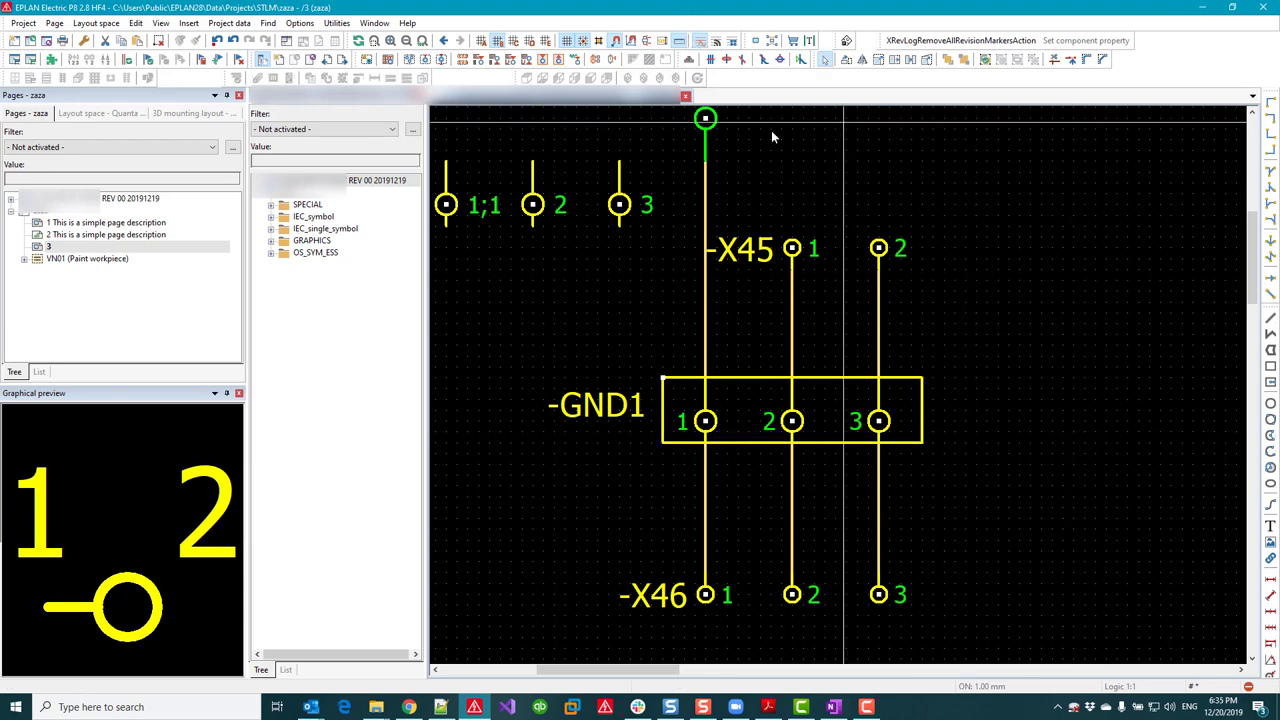
Step: Move -GND1's three original pins out of its box to the upper right
{"action": "left_click", "coordinate": [705, 300]}
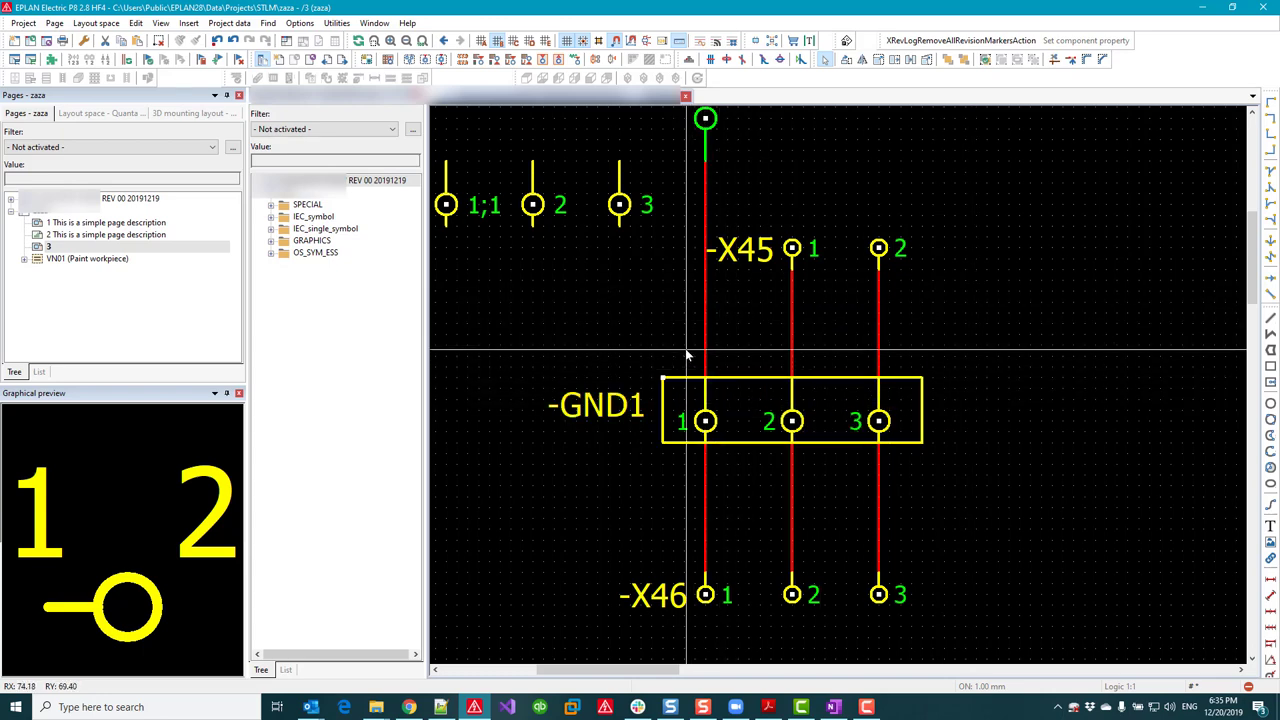
{"action": "left_click_drag", "start_coordinate": [687, 352], "coordinate": [935, 445]}
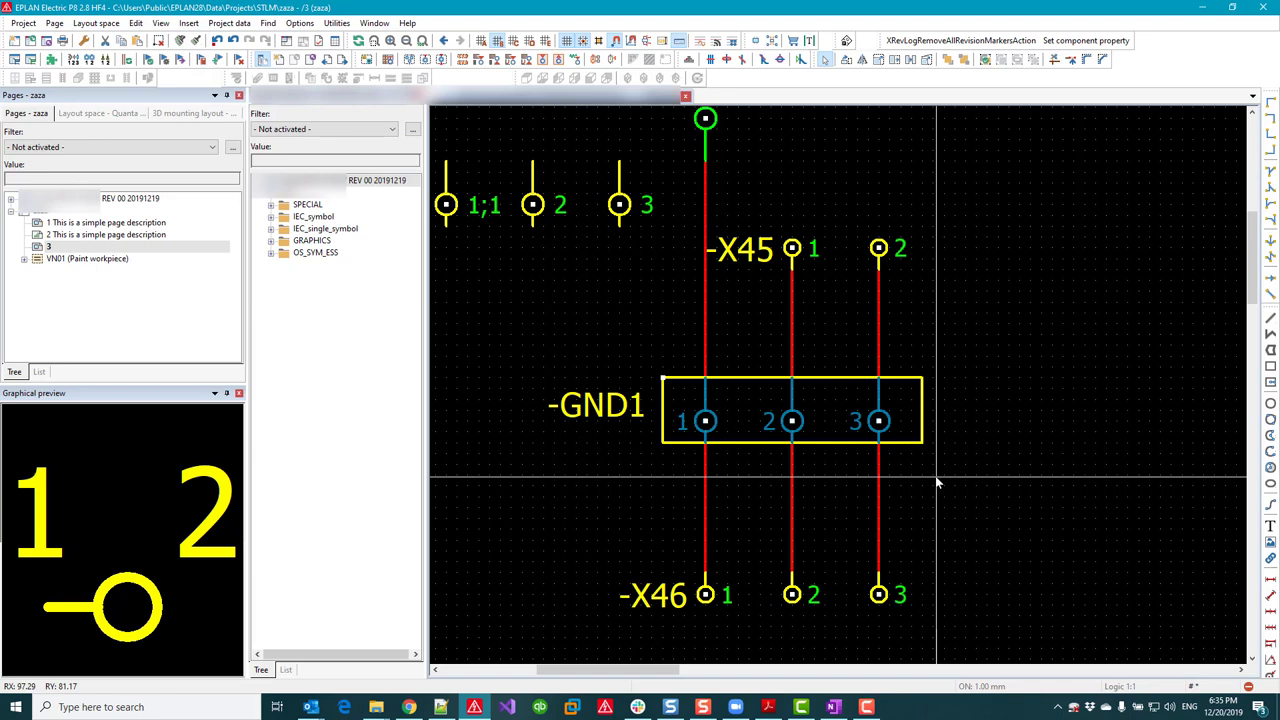
{"action": "left_click_drag", "start_coordinate": [775, 425], "coordinate": [1050, 245]}
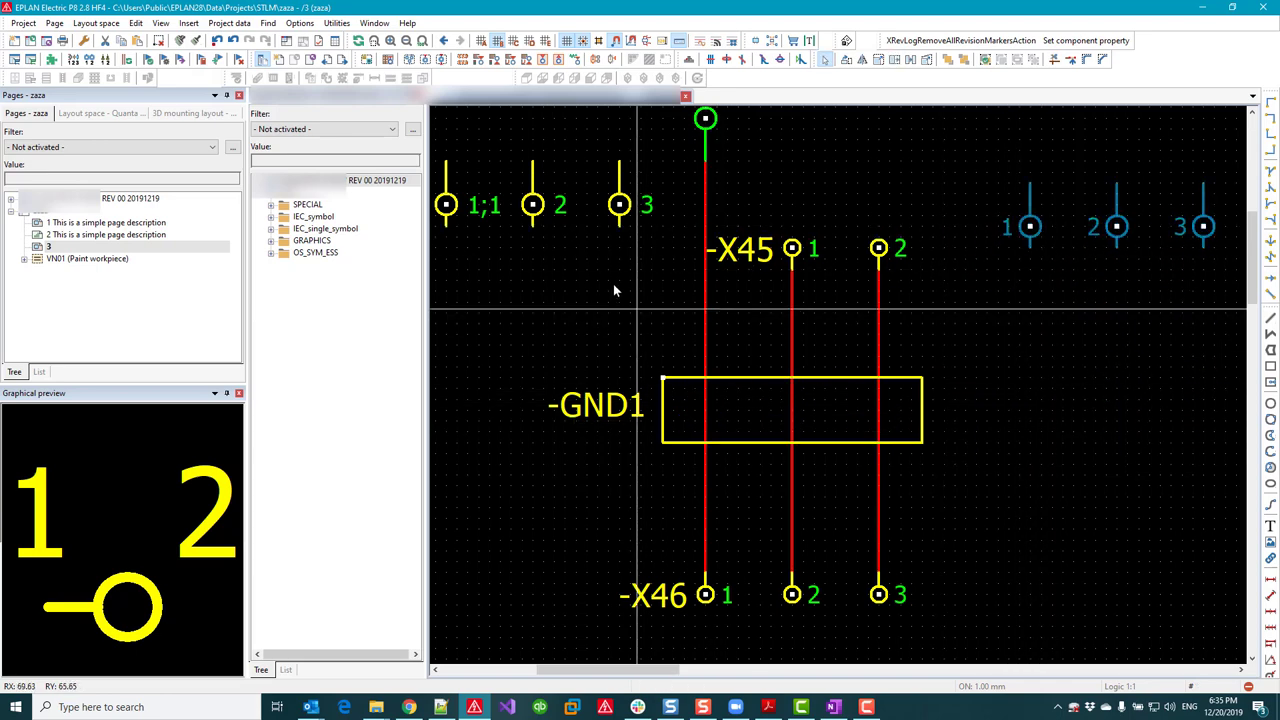
{"action": "scroll", "coordinate": [603, 276], "scroll_direction": "left", "scroll_amount": 2}
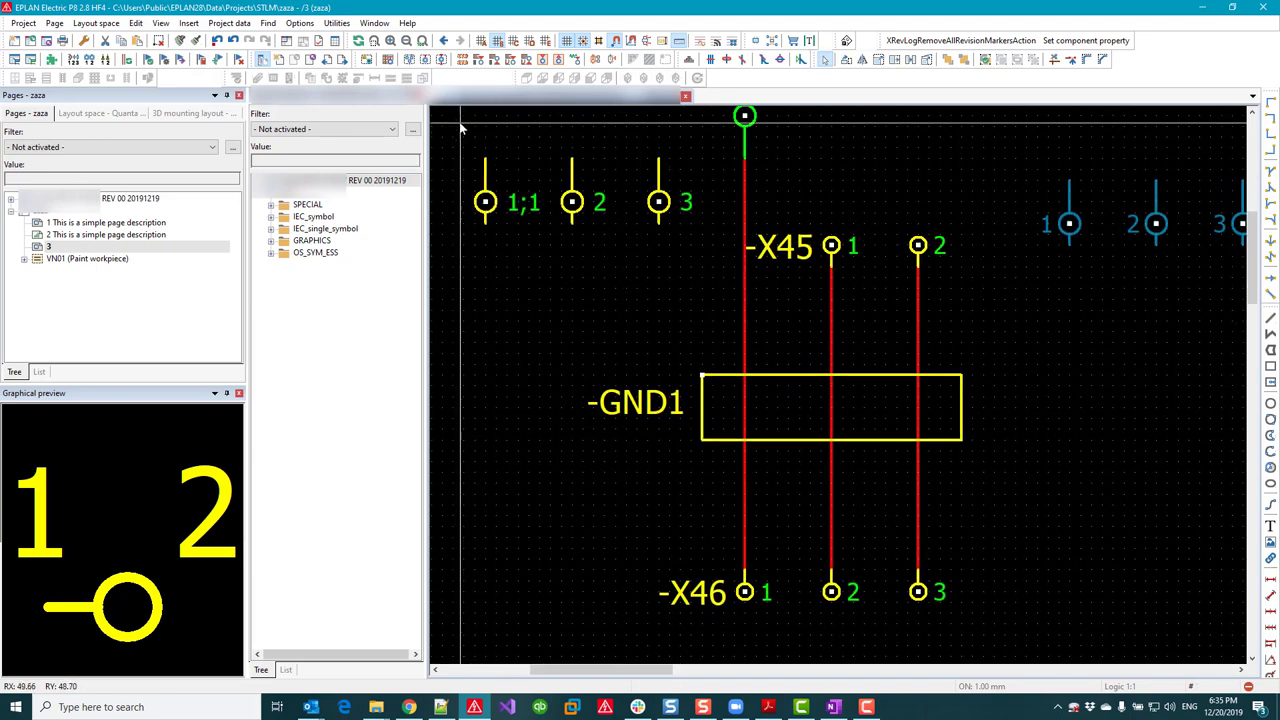
Step: Place the two-sided connection points 1;1, 2, 3 inside the -GND1 box
{"action": "left_click_drag", "start_coordinate": [460, 128], "coordinate": [700, 260]}
{"action": "left_click_drag", "start_coordinate": [485, 203], "coordinate": [703, 440]}
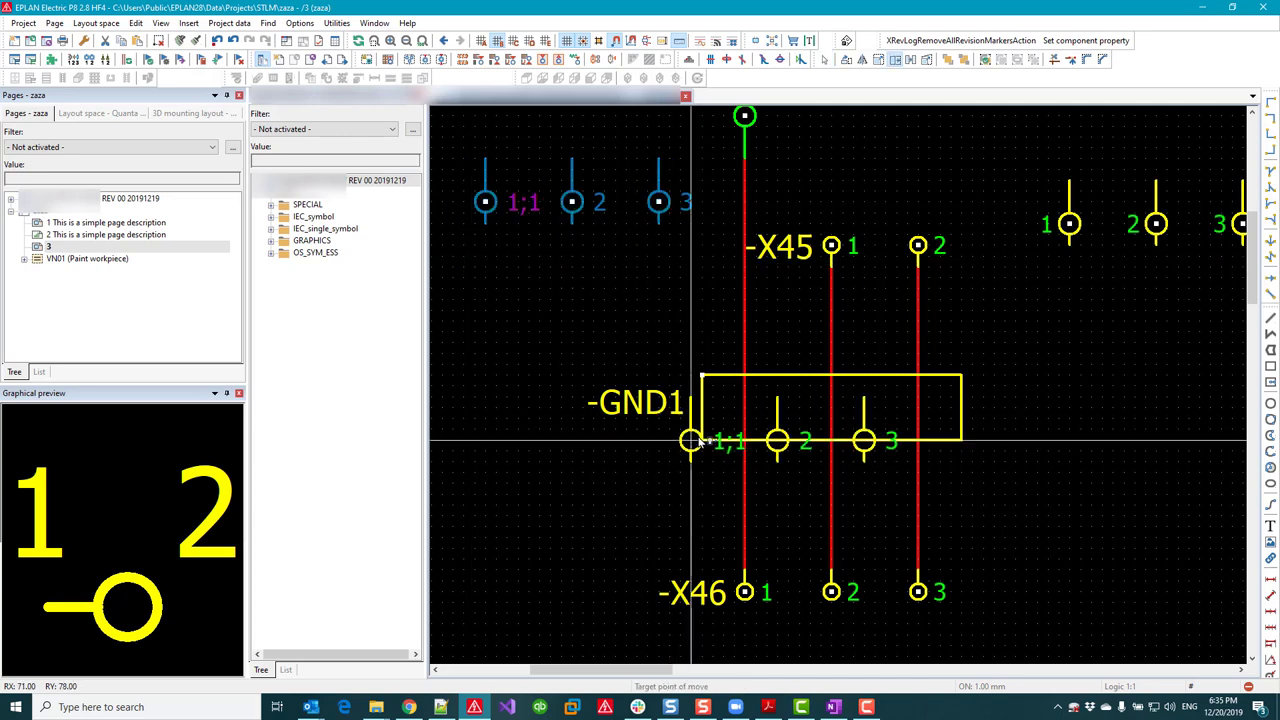
{"action": "left_click", "coordinate": [744, 418]}
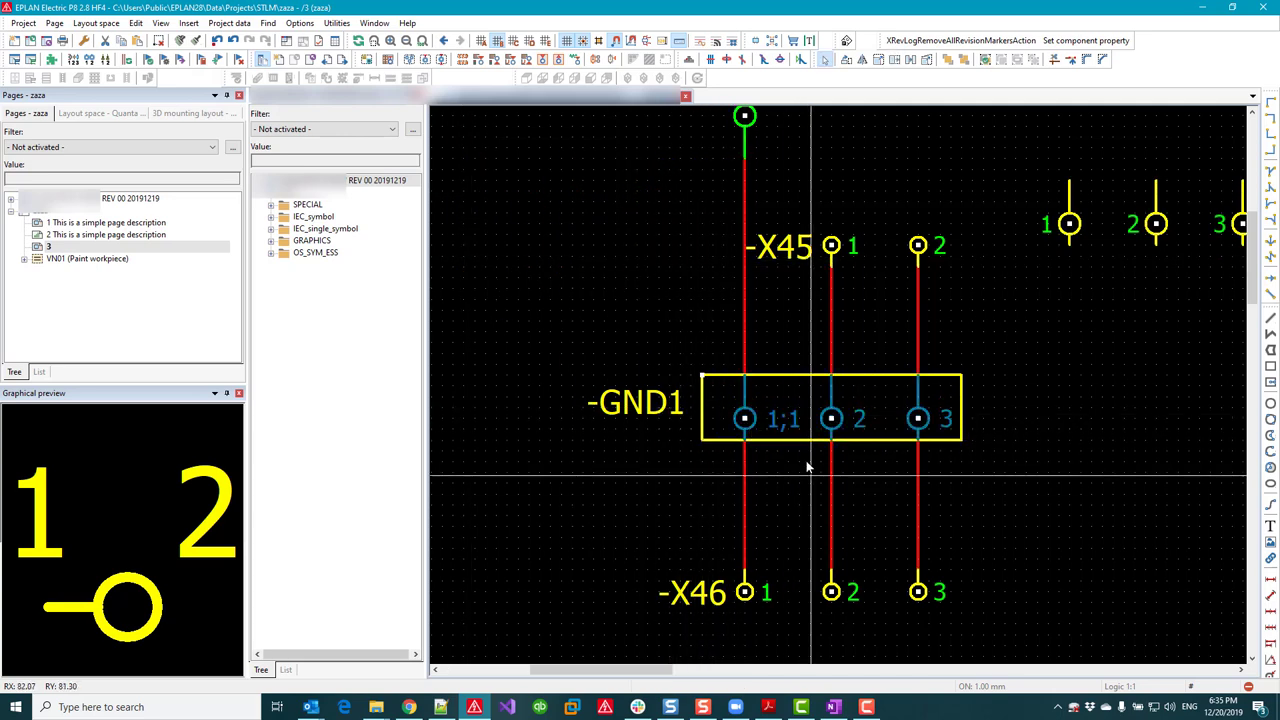
Step: Select pin 1 of -GND1 alone to check its connection type
{"action": "left_click", "coordinate": [783, 418]}
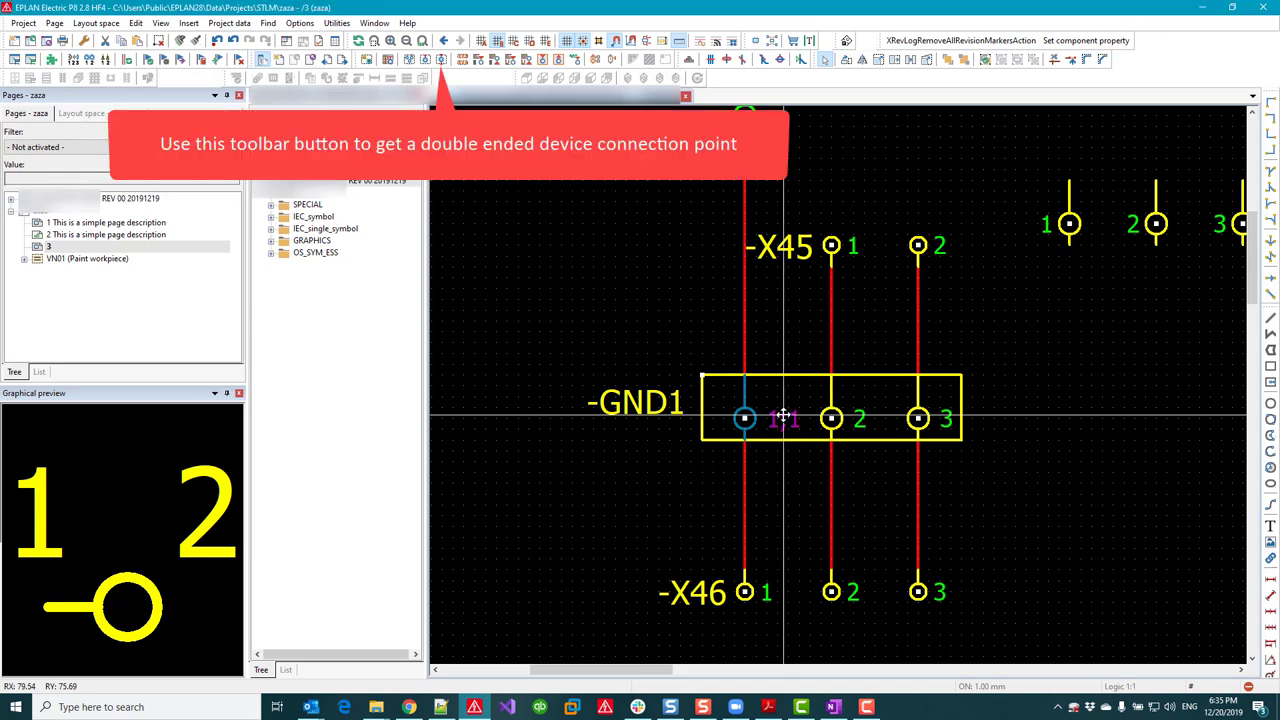
{"action": "left_click", "coordinate": [1067, 379]}
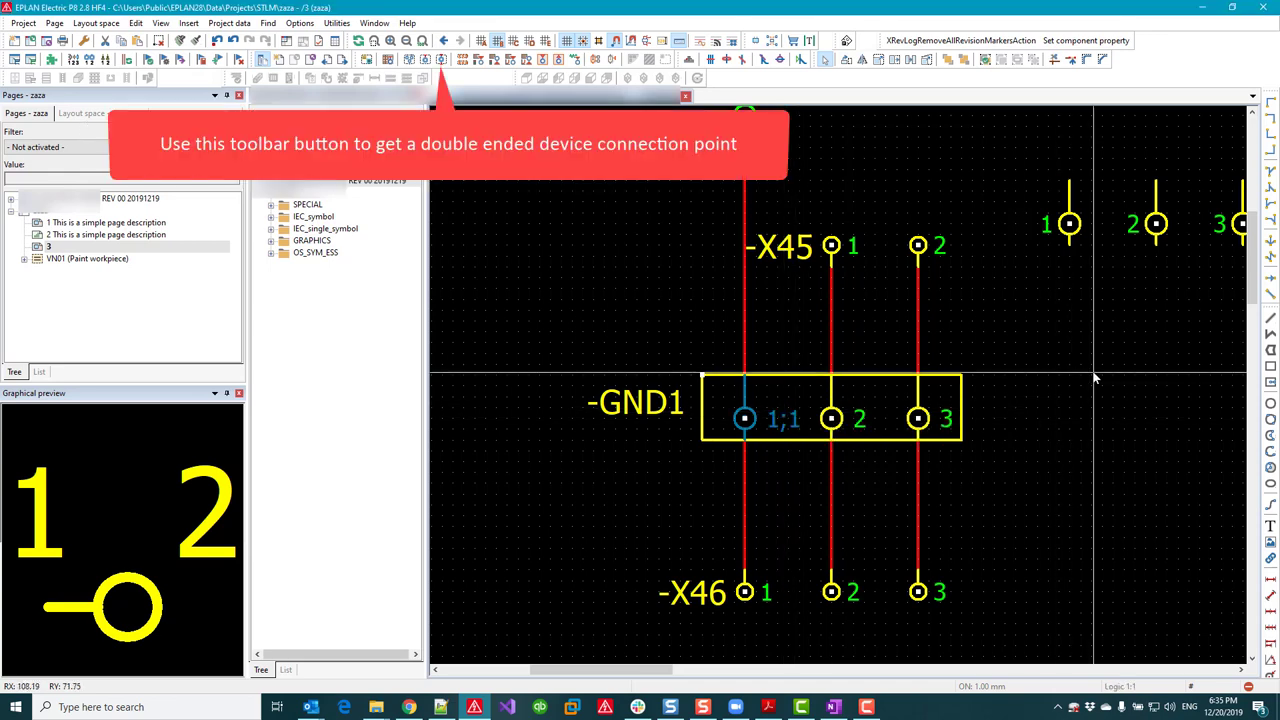
{"action": "left_click", "coordinate": [745, 418]}
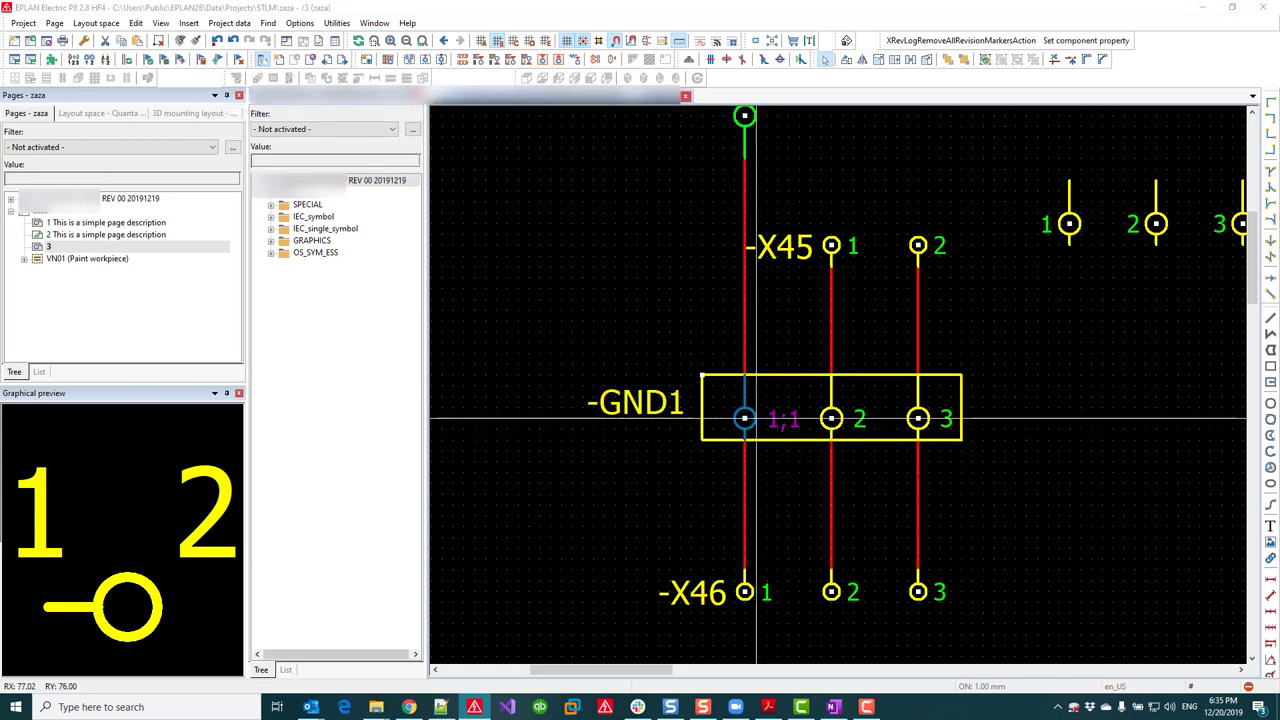
Step: Track the signal along -GND1's wires to see potential passes only through pin 1
{"action": "key", "text": "Escape"}
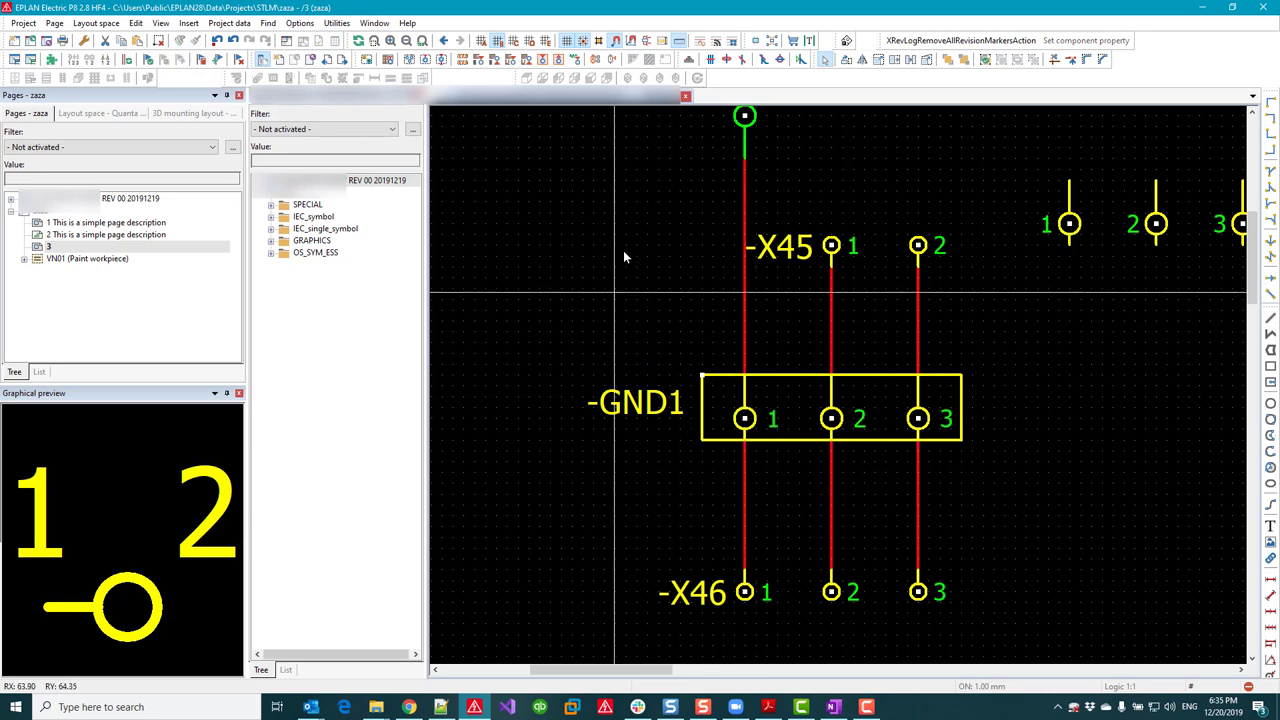
{"action": "left_click", "coordinate": [717, 41]}
{"action": "left_click", "coordinate": [744, 316]}
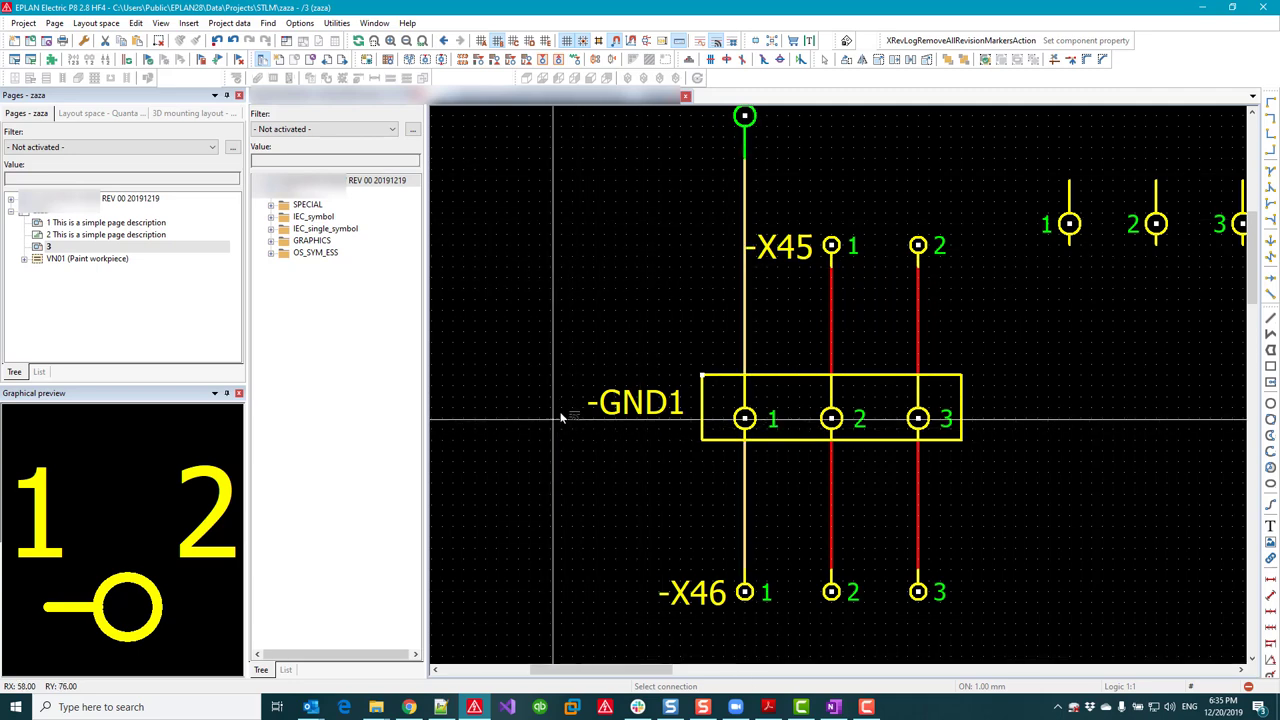
{"action": "left_click", "coordinate": [700, 40]}
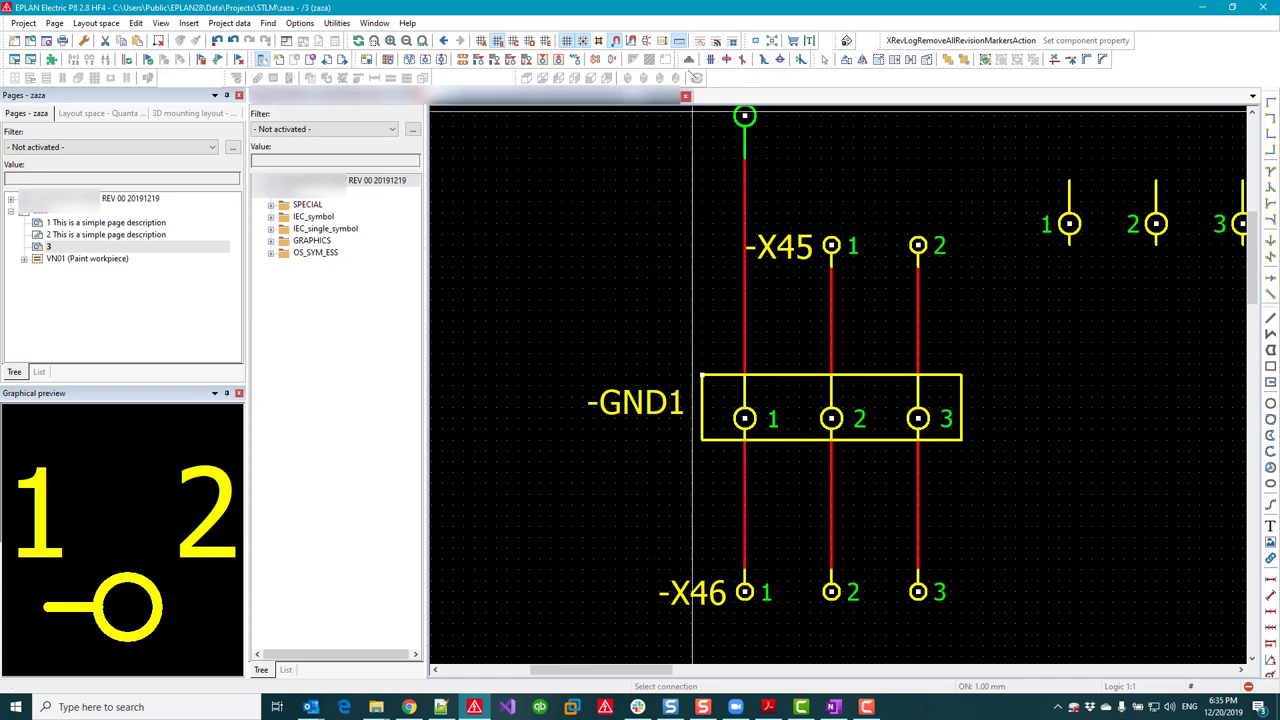
{"action": "left_click", "coordinate": [745, 318]}
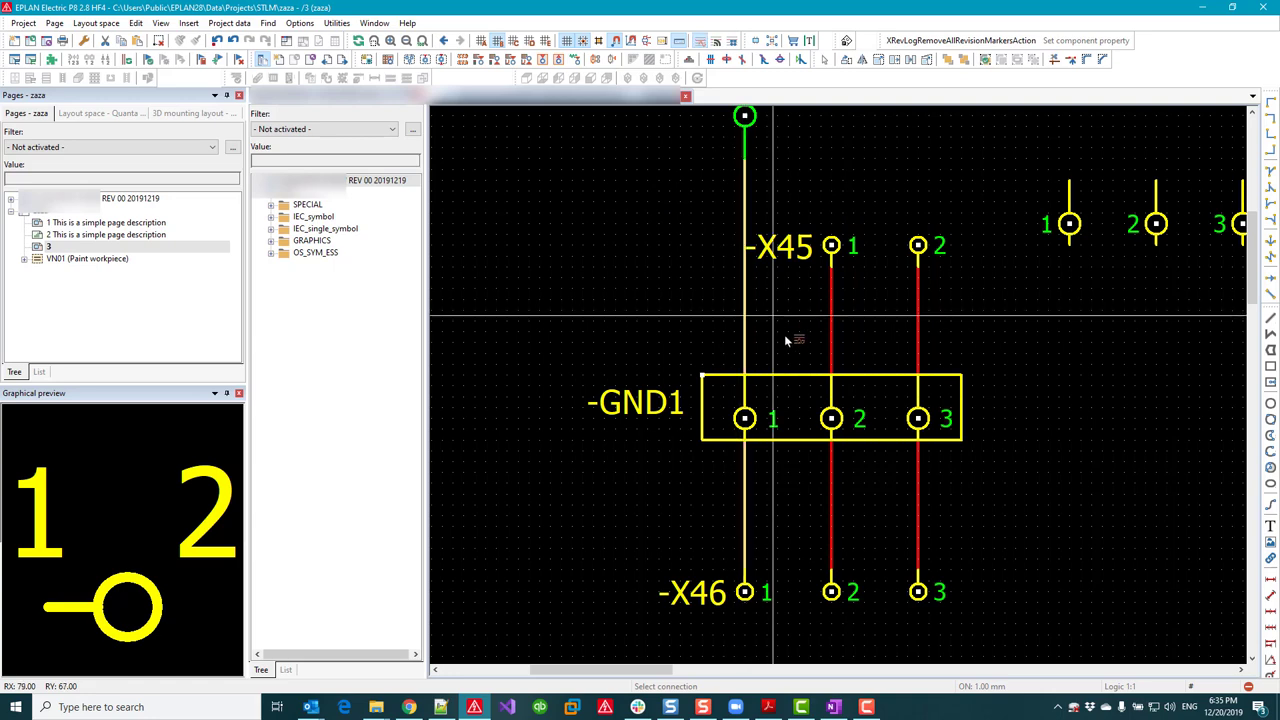
{"action": "key", "text": "Escape"}
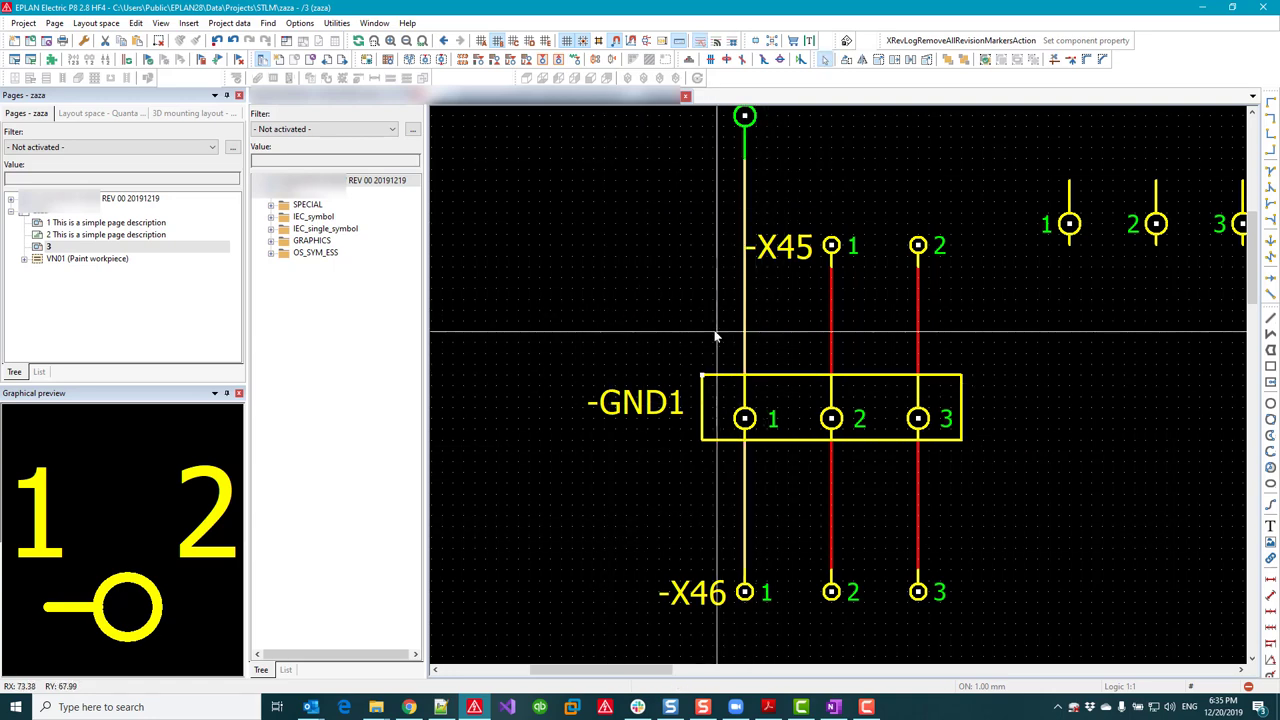
Step: Select -GND1's three connection points for their properties
{"action": "left_click_drag", "start_coordinate": [712, 360], "coordinate": [1025, 500]}
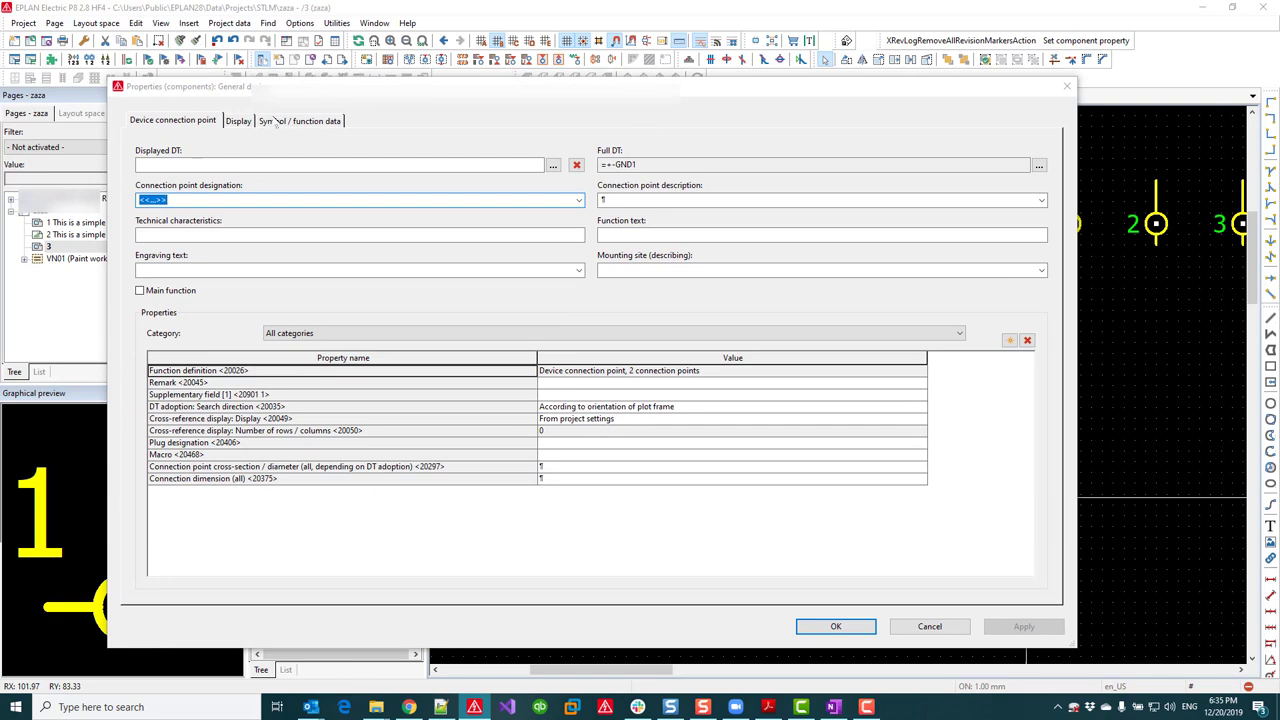
Step: Review the DCP2 symbol data with signal isolation, confirm the properties and deselect
{"action": "left_click", "coordinate": [299, 121]}
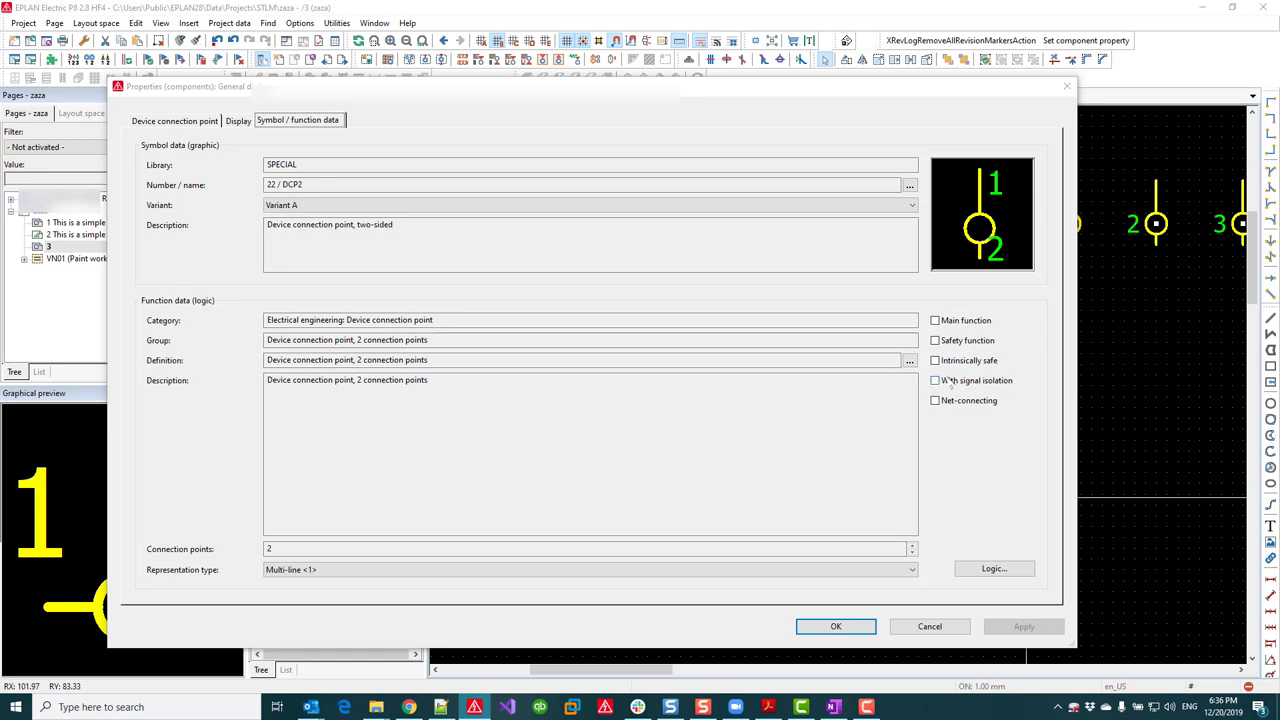
{"action": "left_click", "coordinate": [836, 626]}
{"action": "key", "text": "Escape"}
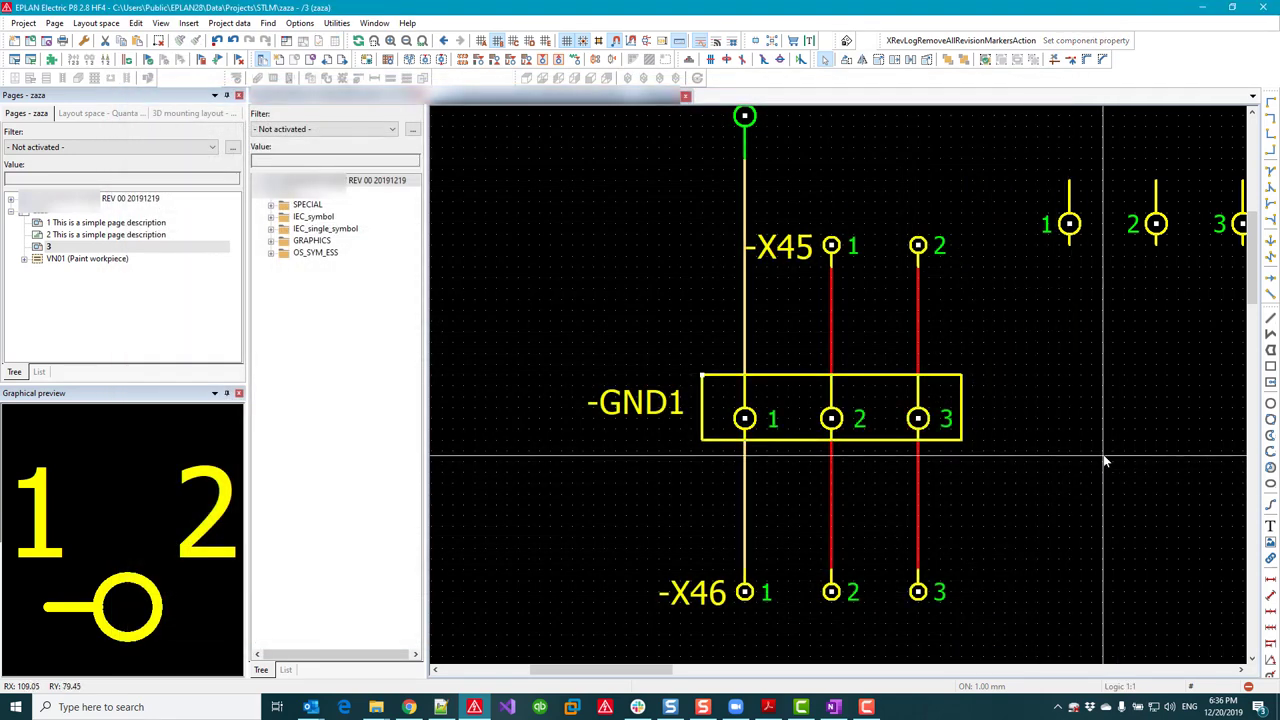
{"action": "left_click", "coordinate": [700, 47]}
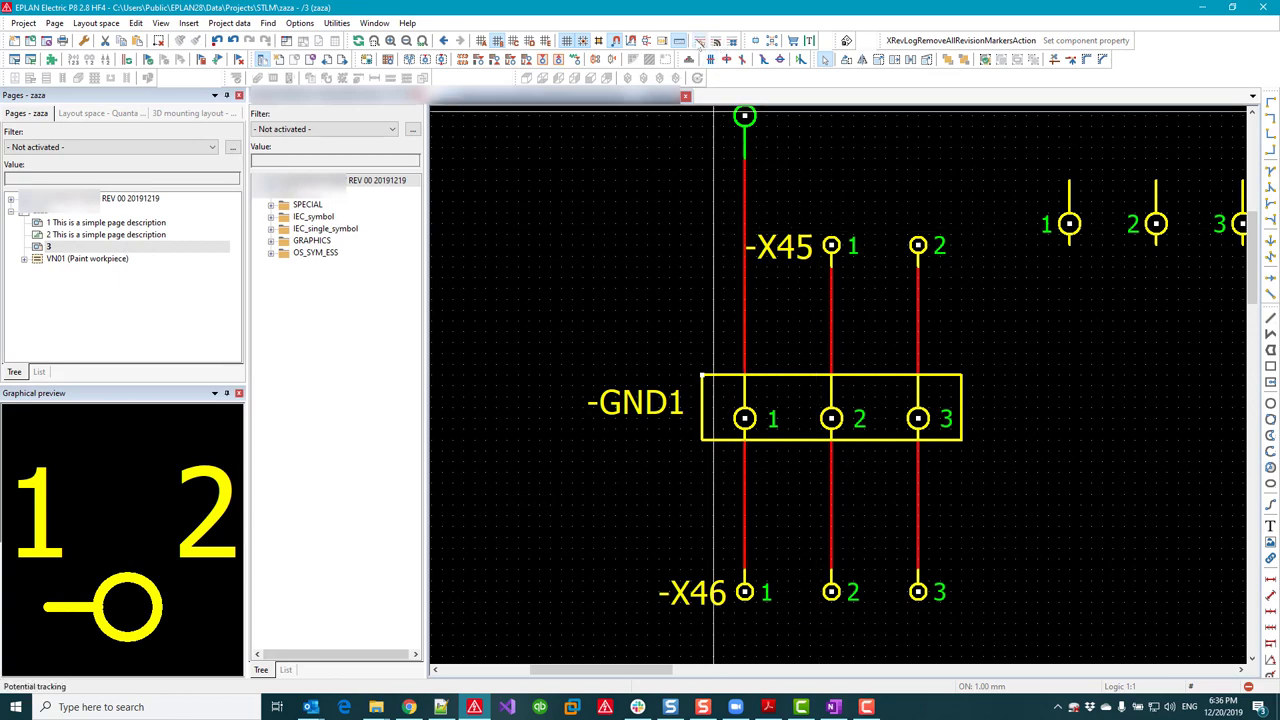
{"action": "left_click", "coordinate": [744, 300]}
{"action": "key", "text": "Escape"}
{"action": "left_click", "coordinate": [680, 207]}
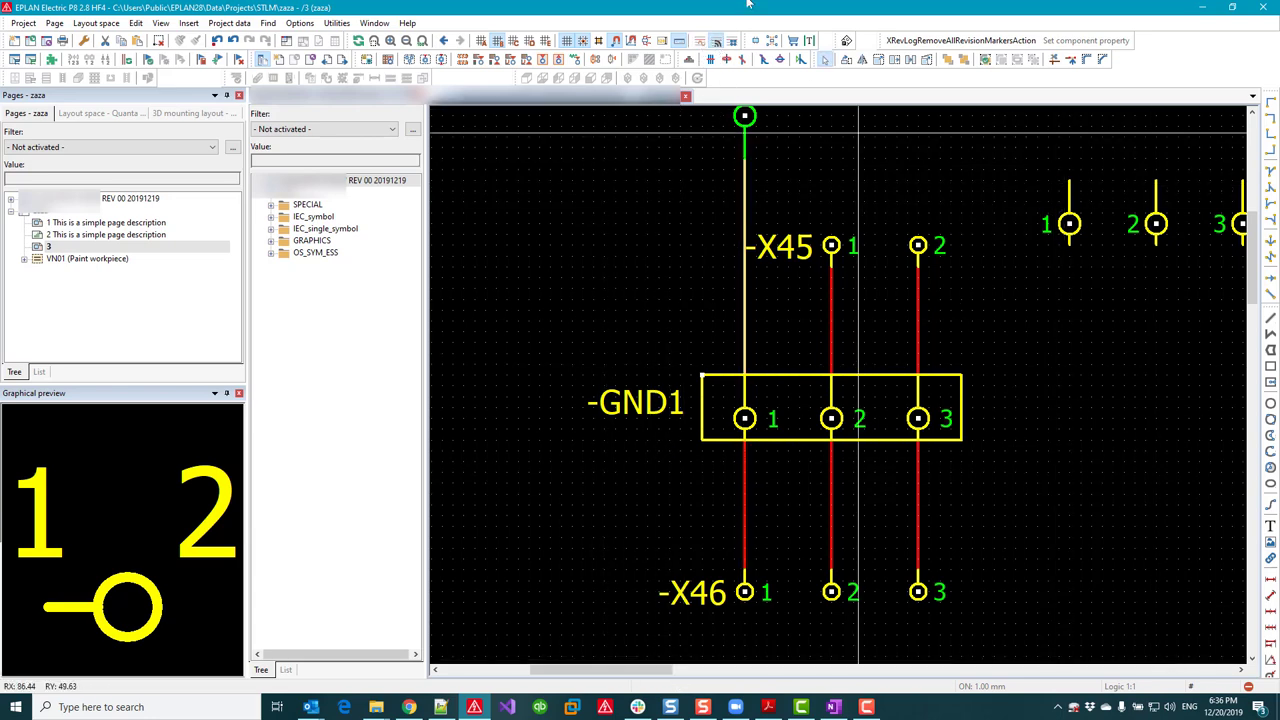
{"action": "left_click", "coordinate": [540, 265]}
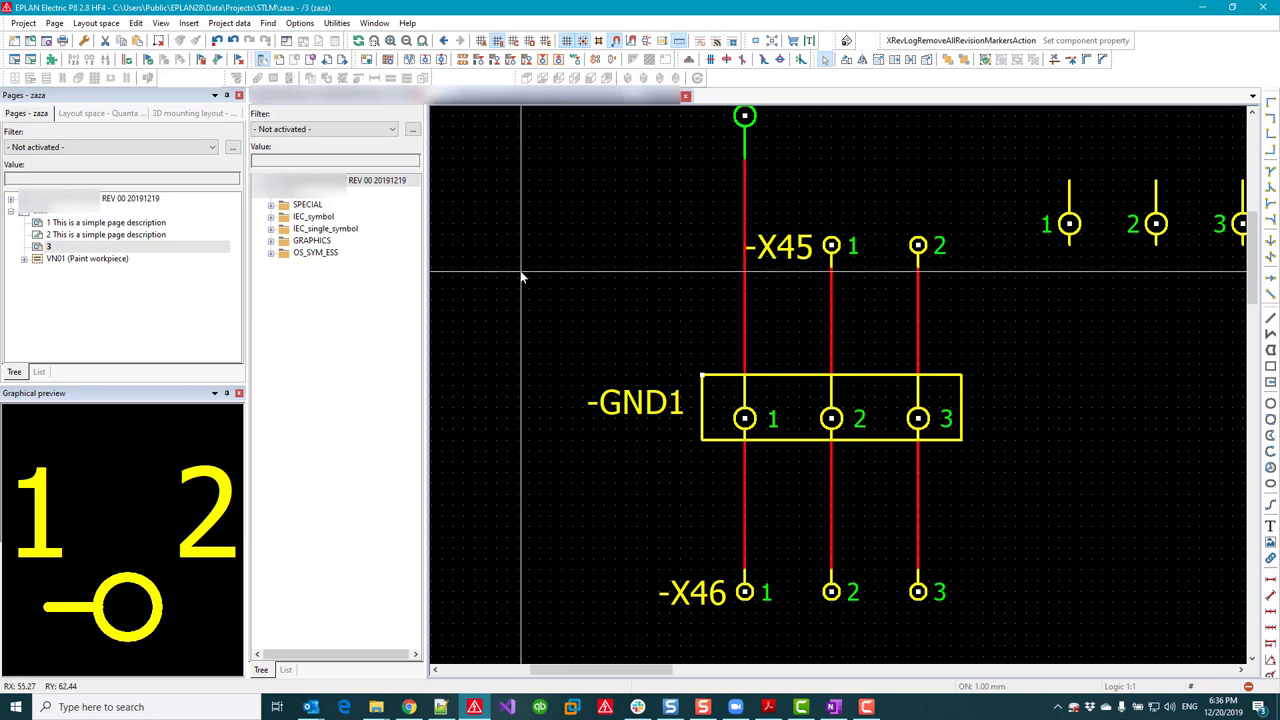
{"action": "left_click_drag", "start_coordinate": [725, 340], "coordinate": [1011, 472]}
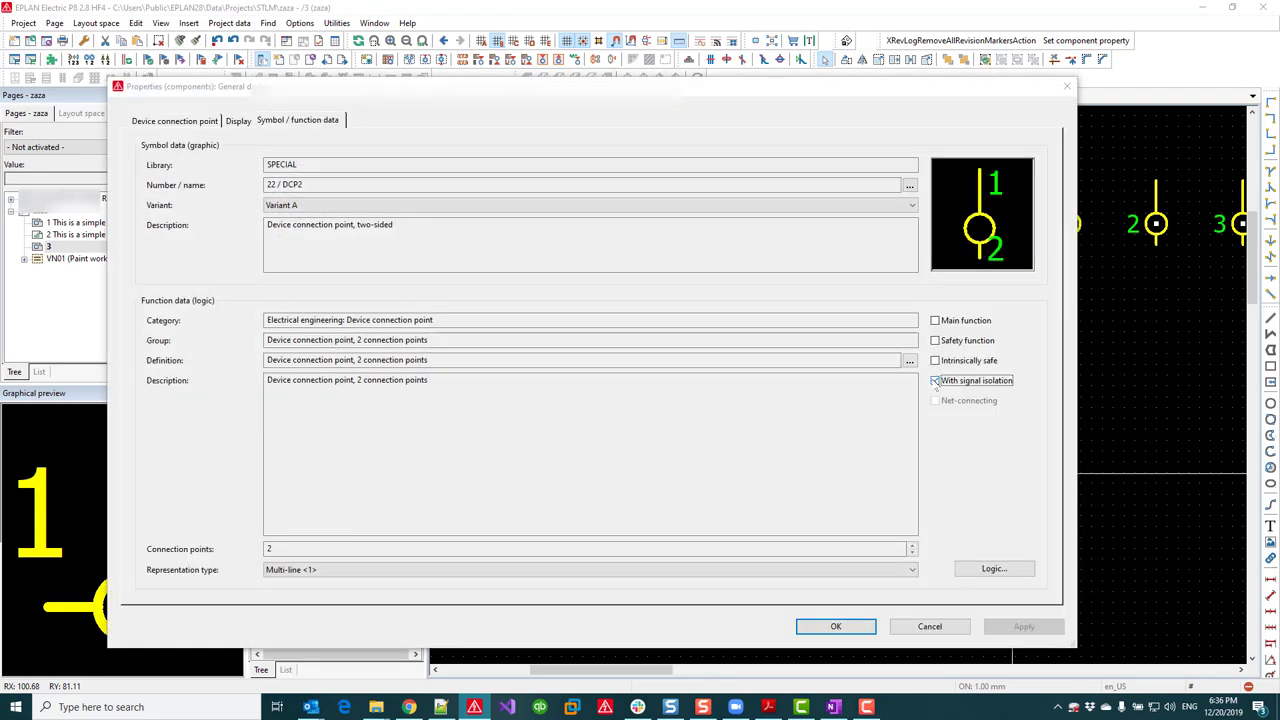
{"action": "left_click", "coordinate": [836, 626]}
{"action": "key", "text": "Escape"}
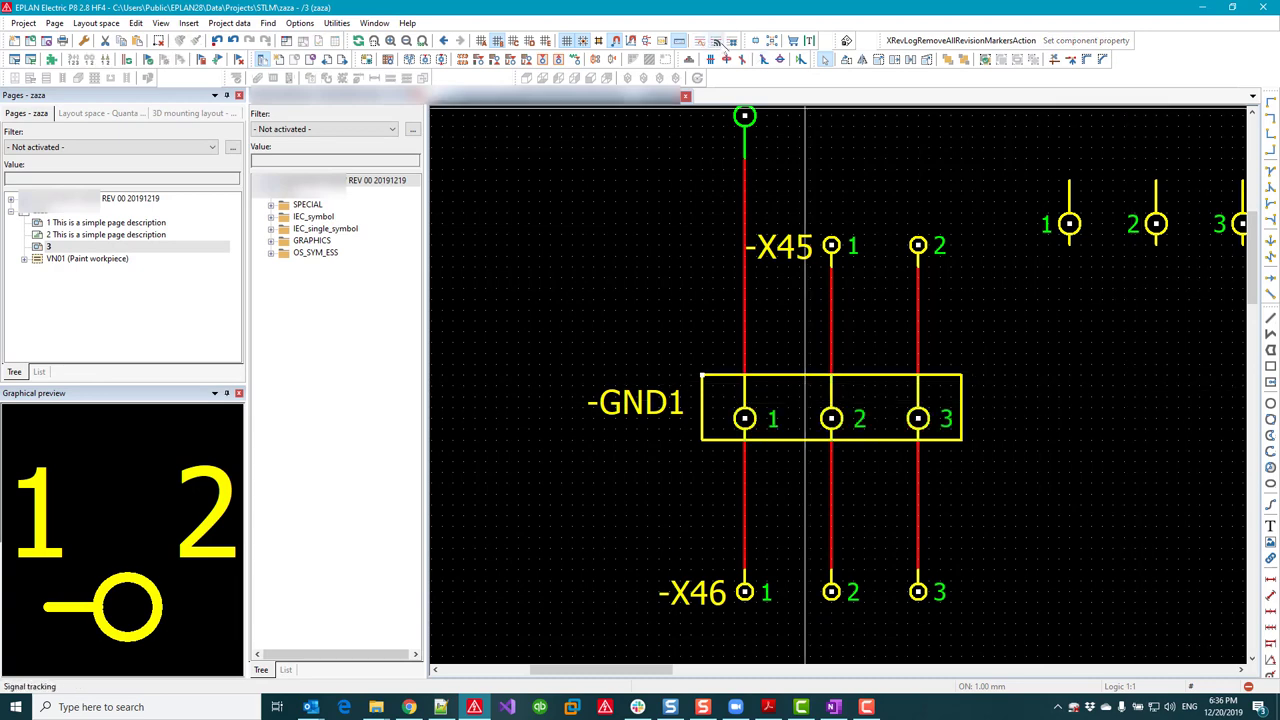
{"action": "left_click", "coordinate": [718, 43]}
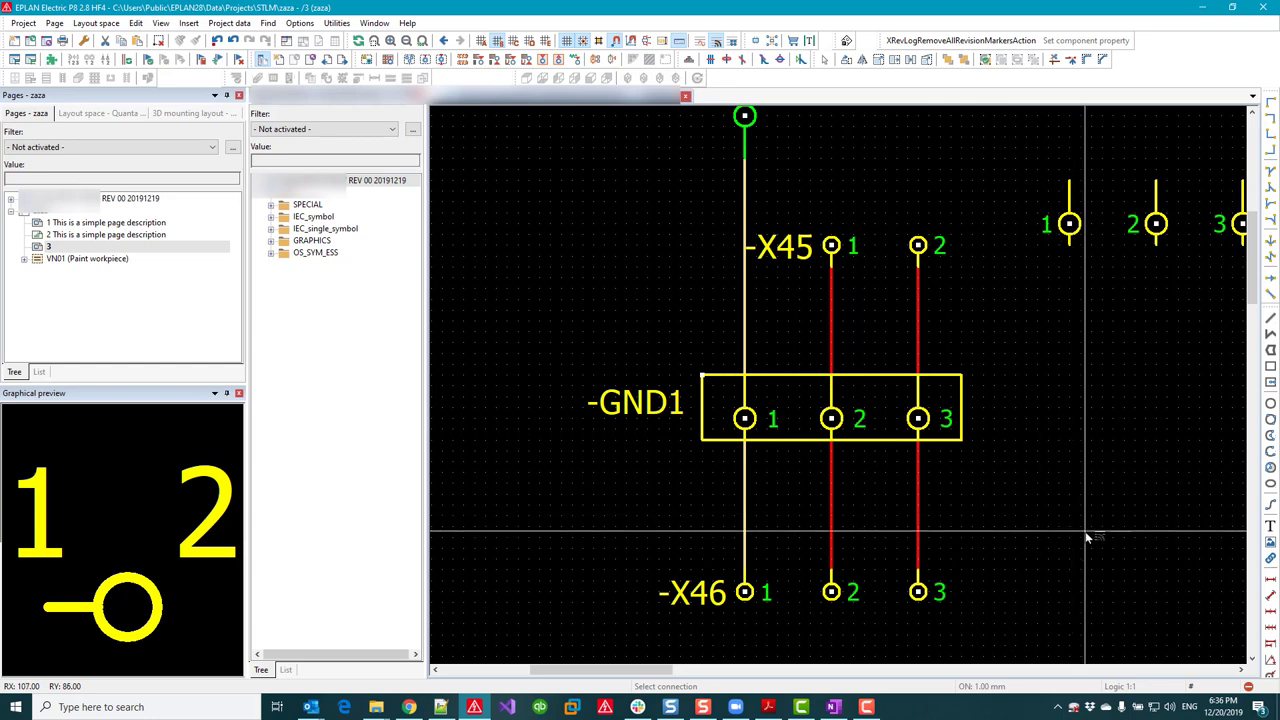
{"action": "key", "text": "Escape"}
{"action": "left_click_drag", "start_coordinate": [700, 322], "coordinate": [970, 450]}
Step: Inspect the selected connection points' device settings and close without changes
{"action": "key", "text": "alt+shift"}
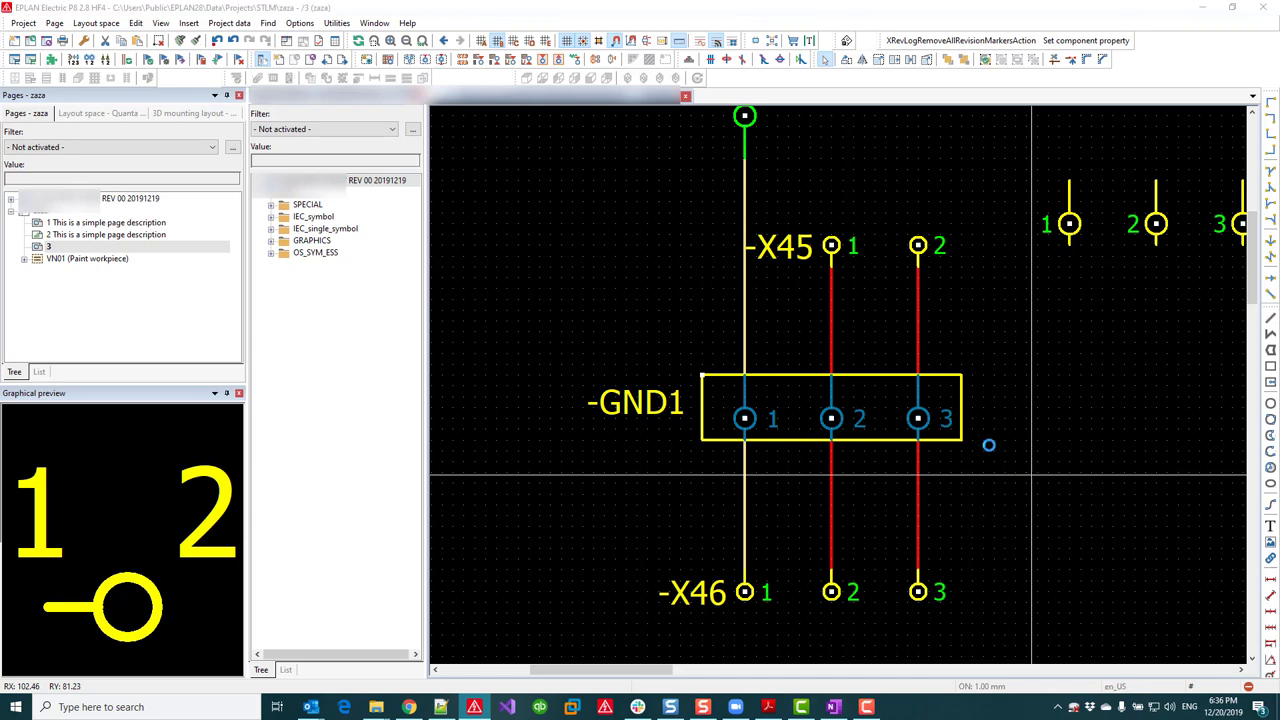
{"action": "key", "text": "Return"}
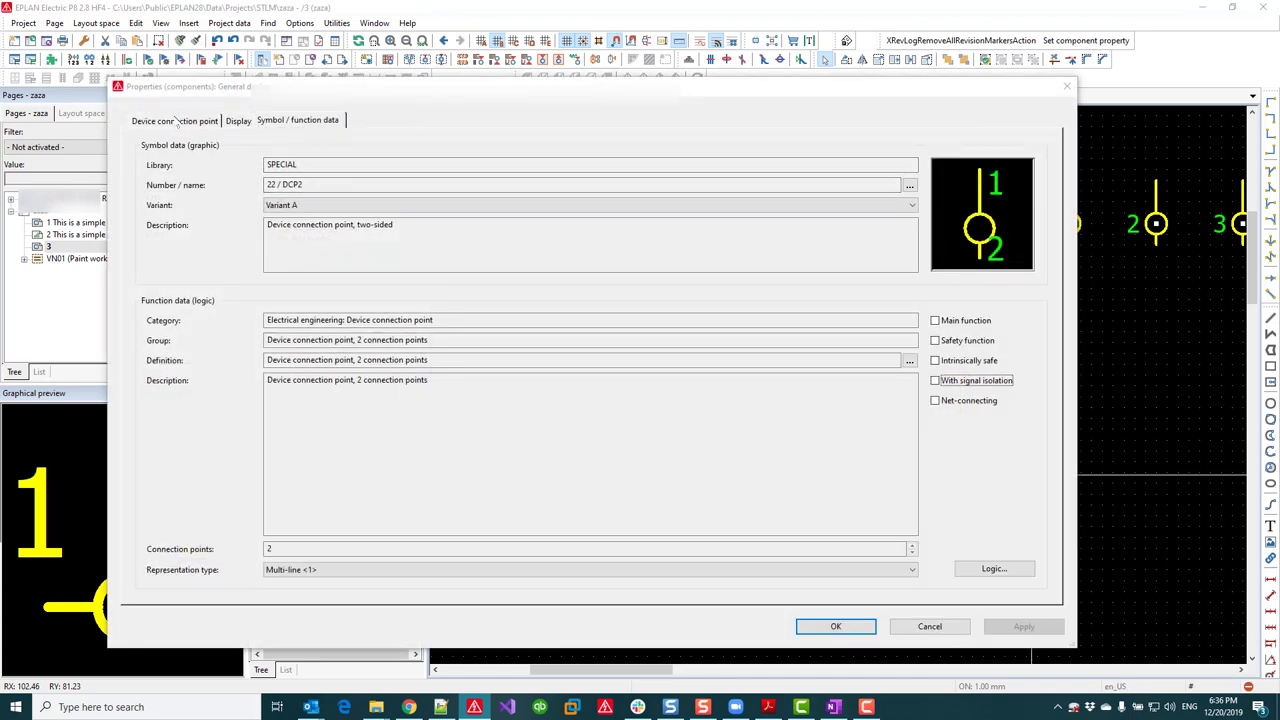
{"action": "left_click", "coordinate": [172, 120]}
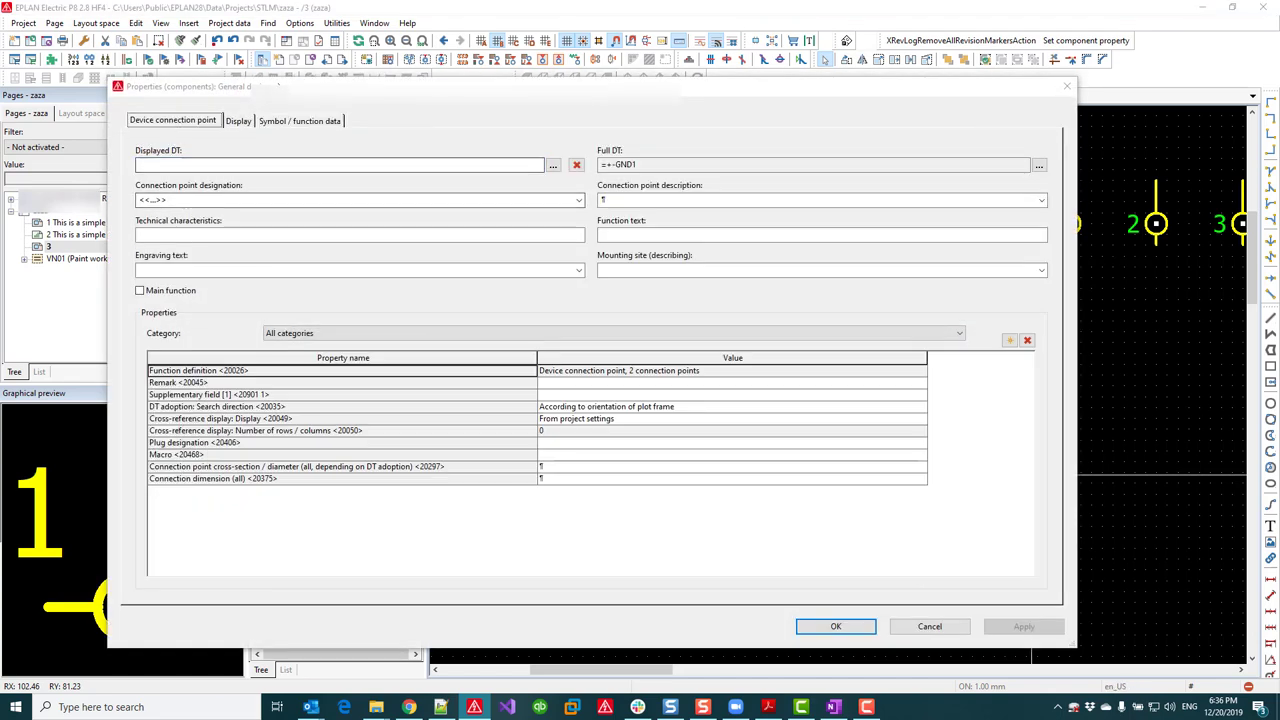
{"action": "key", "text": "Escape"}
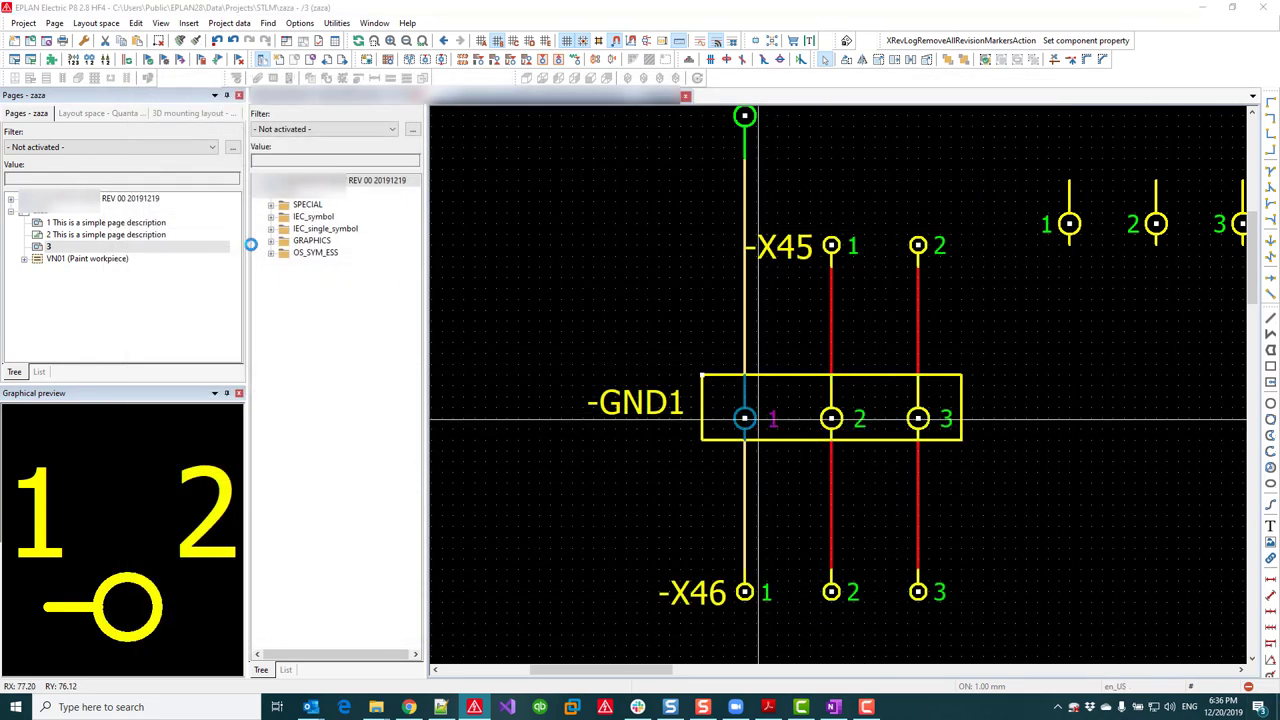
Step: Set the three connection point designations to 1;1, 2;2 and 3;3
{"action": "key", "text": "Return"}
{"action": "left_click", "coordinate": [175, 197]}
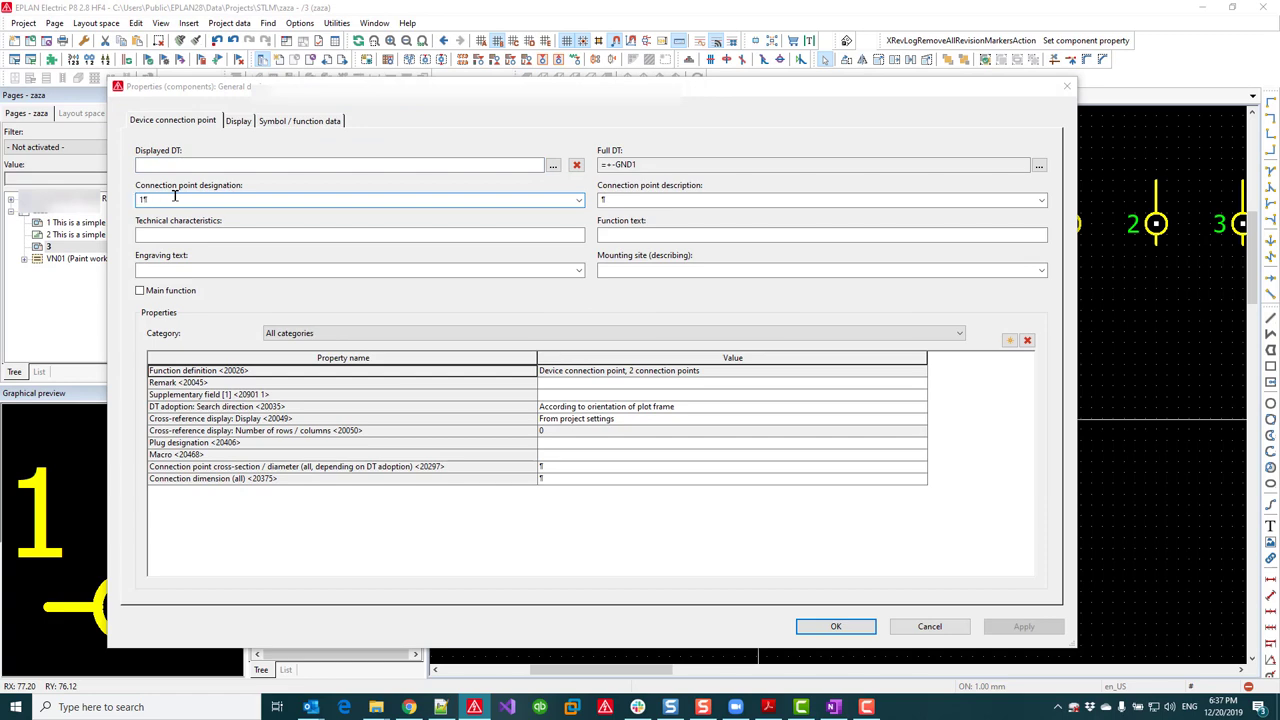
{"action": "type", "text": "1"}
{"action": "key", "text": "Return"}
{"action": "double_click", "coordinate": [833, 418]}
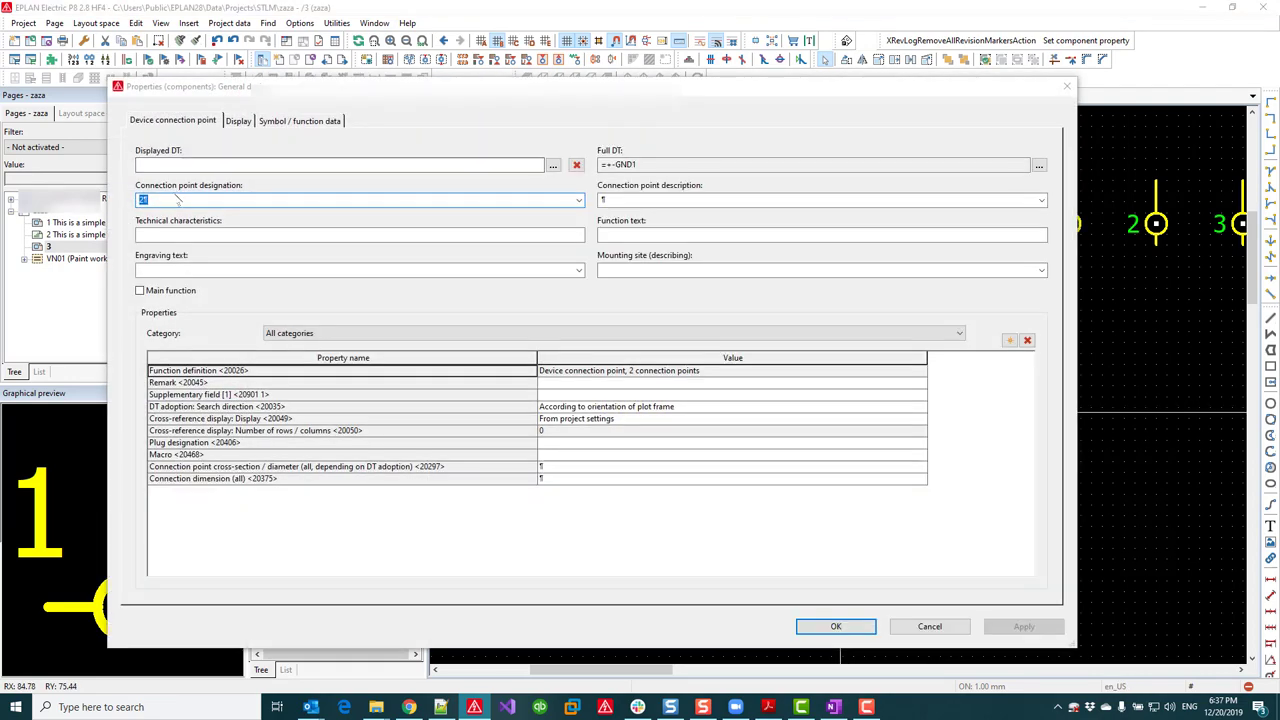
{"action": "left_click", "coordinate": [178, 199]}
{"action": "type", "text": ";2"}
{"action": "key", "text": "Return"}
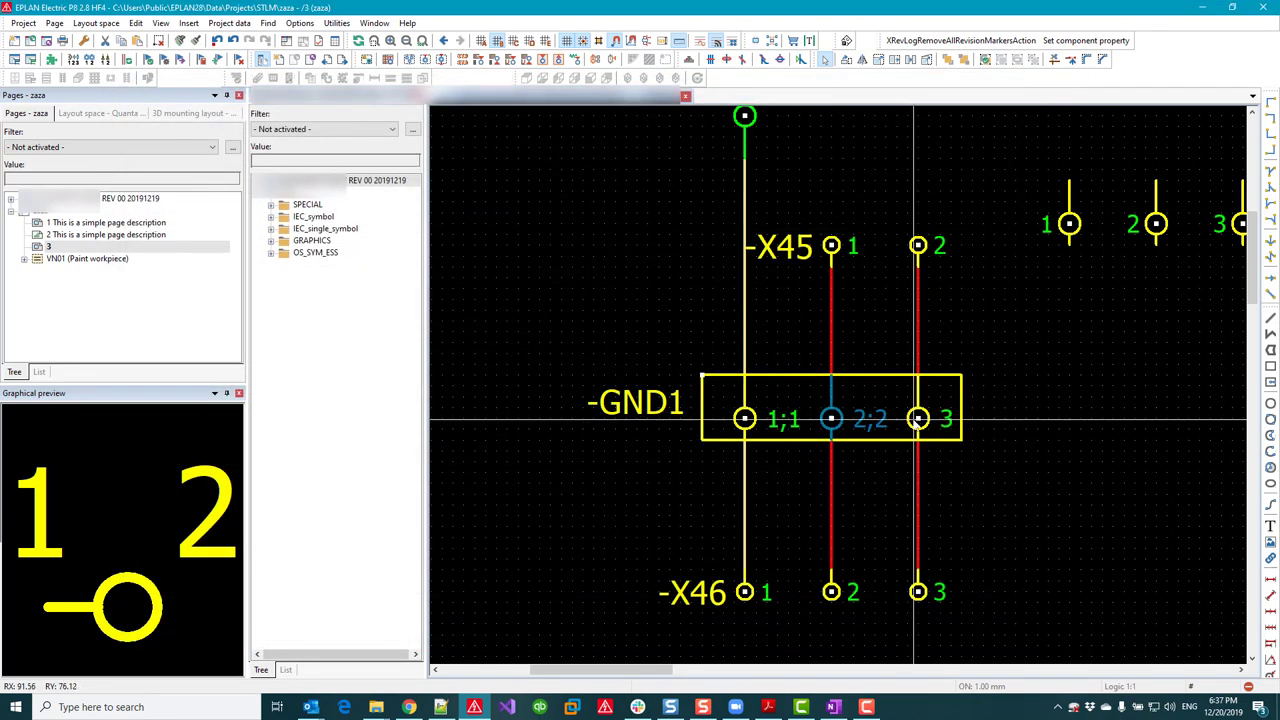
{"action": "double_click", "coordinate": [917, 418]}
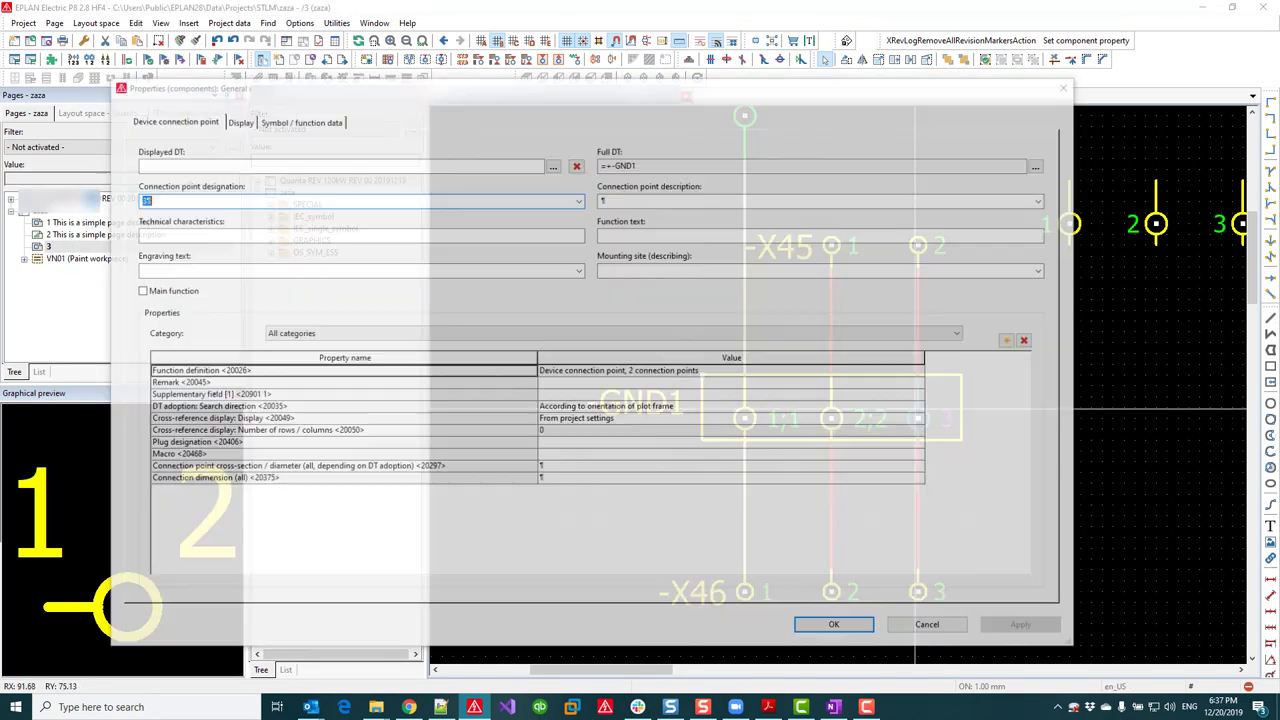
{"action": "left_click", "coordinate": [163, 199]}
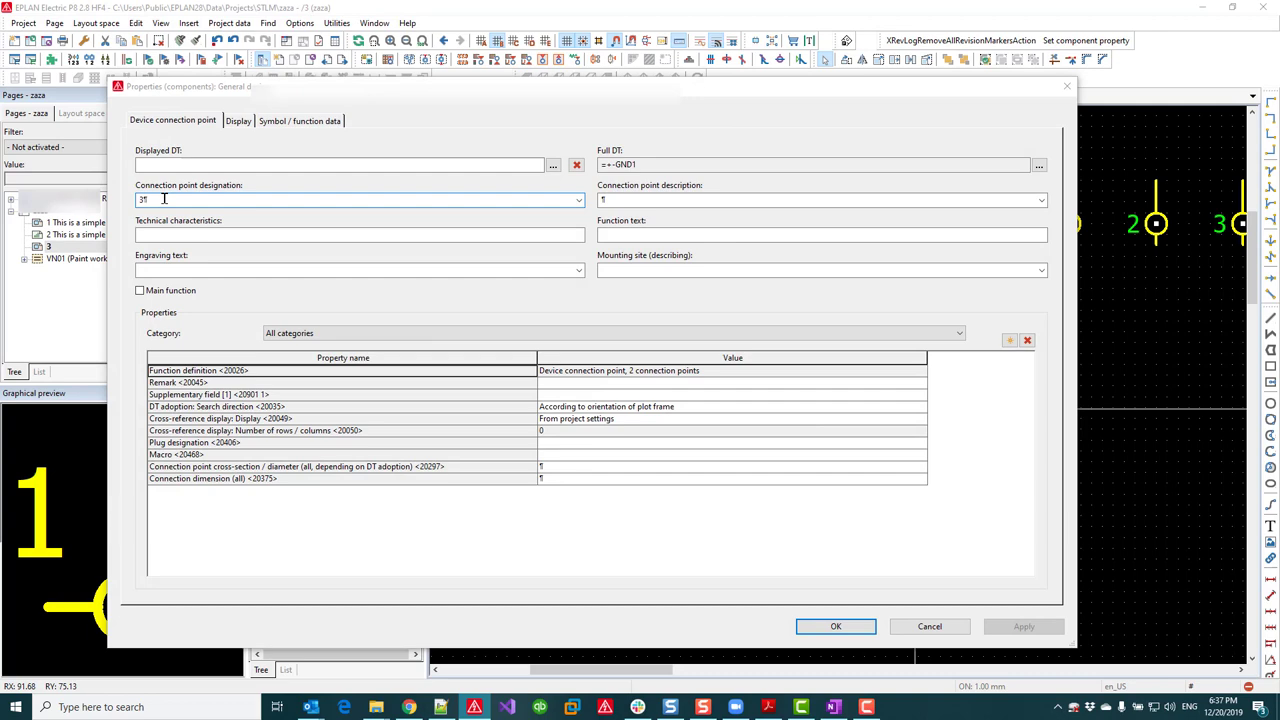
{"action": "type", "text": ";3"}
{"action": "key", "text": "Return"}
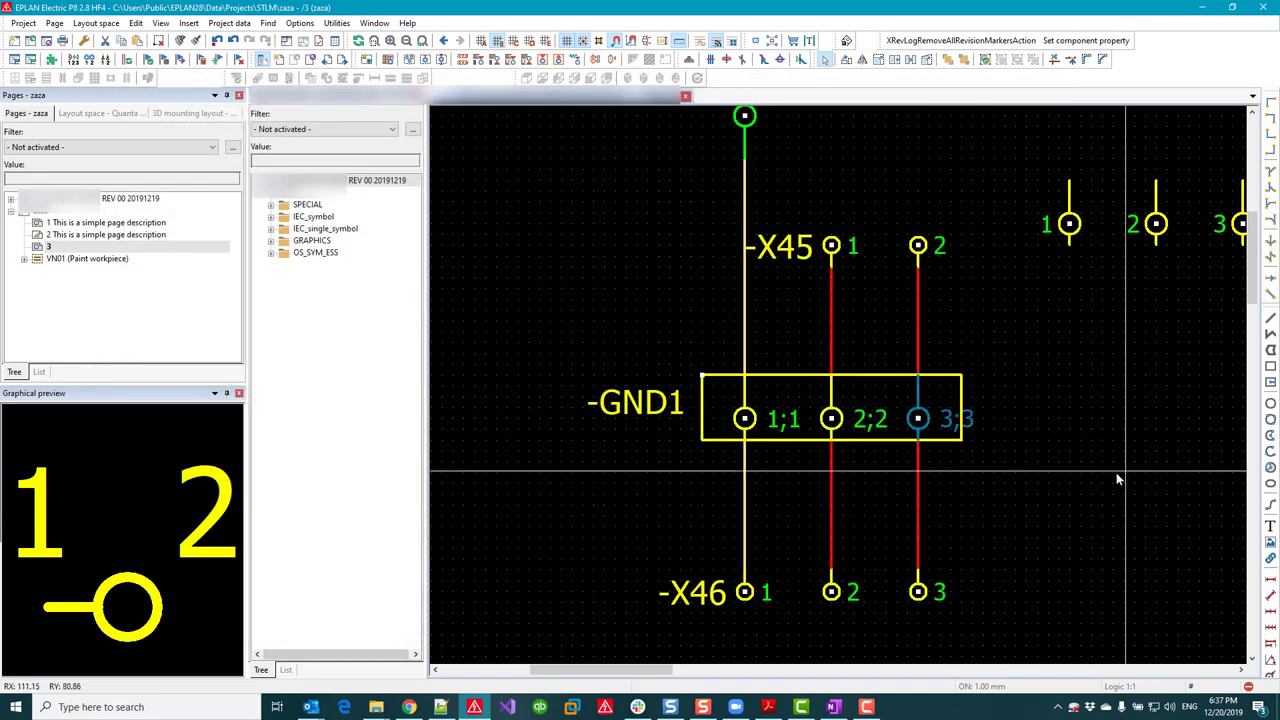
Step: Track the signal along -GND1's left wire and the top feed wire
{"action": "left_click", "coordinate": [1115, 480]}
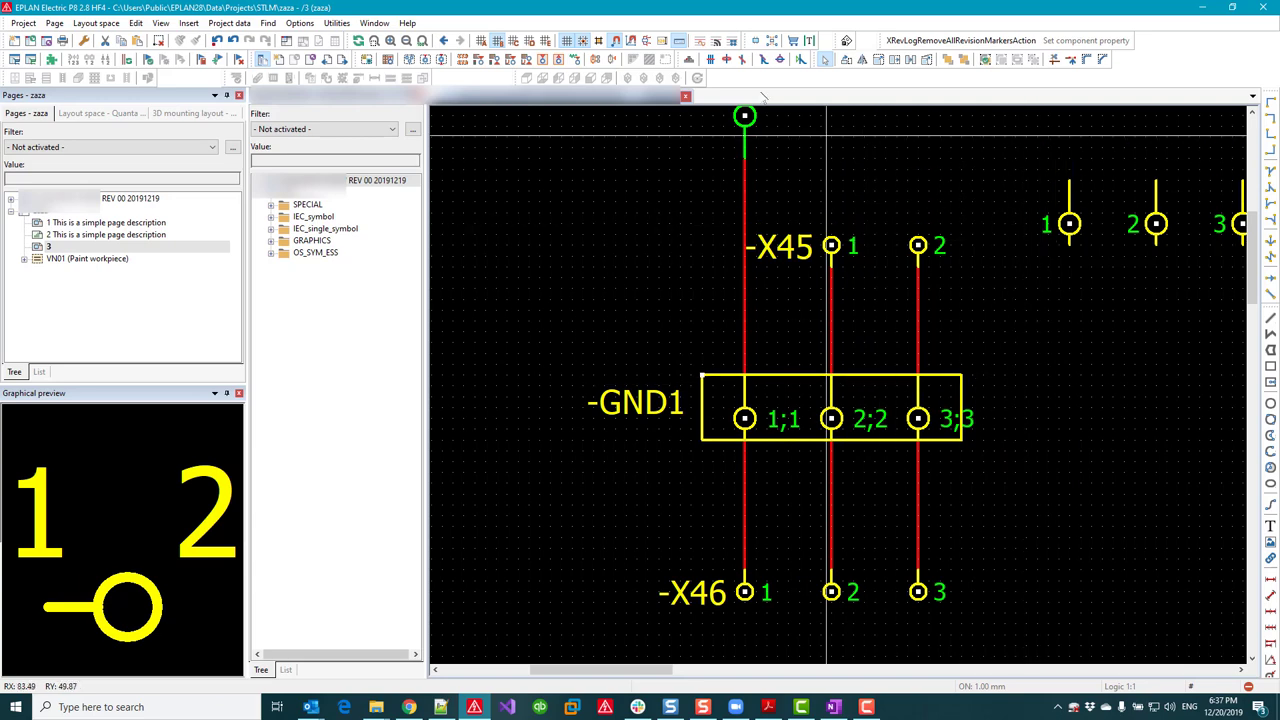
{"action": "left_click", "coordinate": [717, 42]}
{"action": "left_click", "coordinate": [744, 190]}
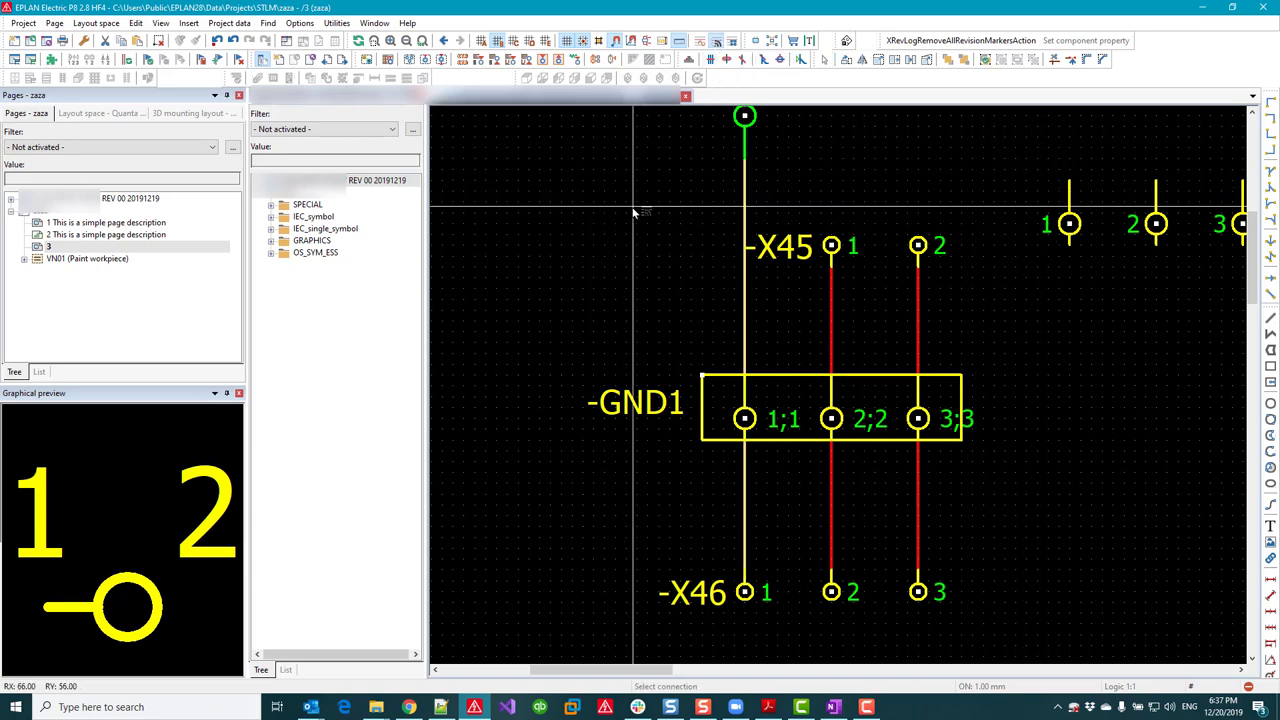
{"action": "left_click", "coordinate": [744, 200]}
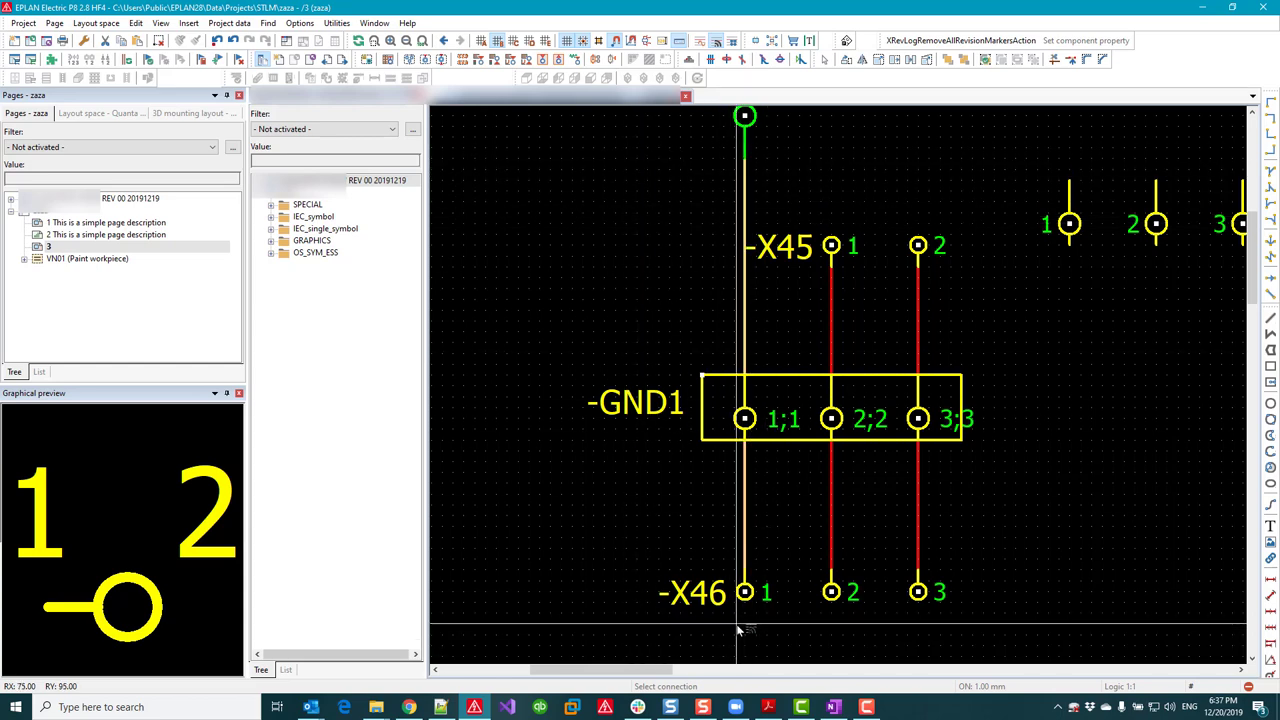
{"action": "key", "text": "Escape"}
Step: Track the signal along the middle wire, then clear the highlight
{"action": "left_click", "coordinate": [717, 45]}
{"action": "left_click", "coordinate": [832, 310]}
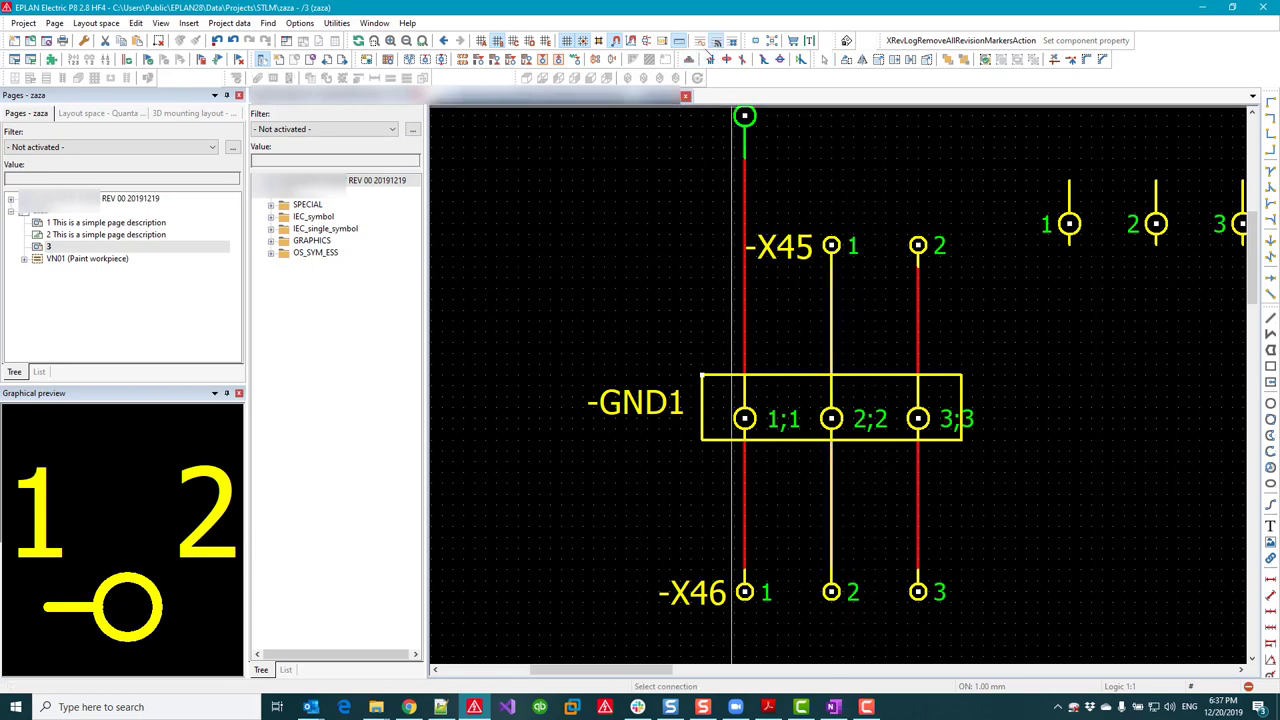
{"action": "left_click", "coordinate": [718, 45]}
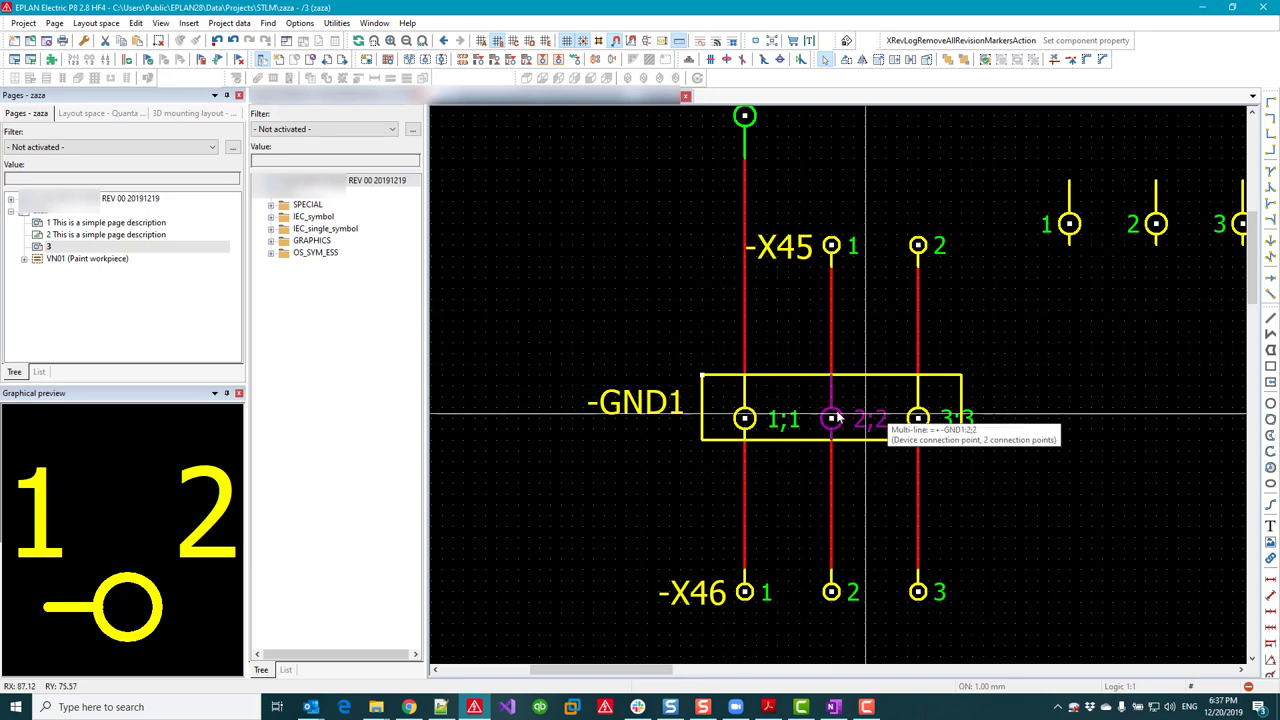
Step: Set pin 1;1's Transfer potential to entries to pins 2 and 3 on both sides
{"action": "double_click", "coordinate": [747, 417]}
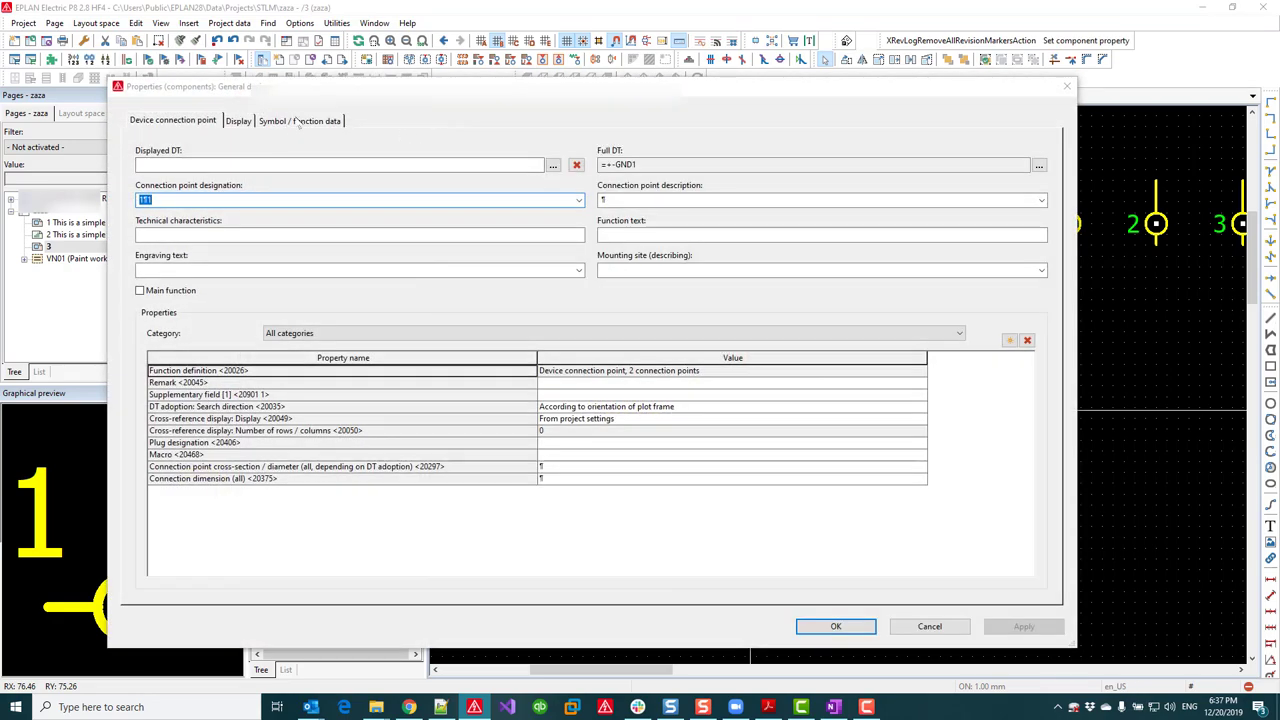
{"action": "left_click", "coordinate": [297, 121]}
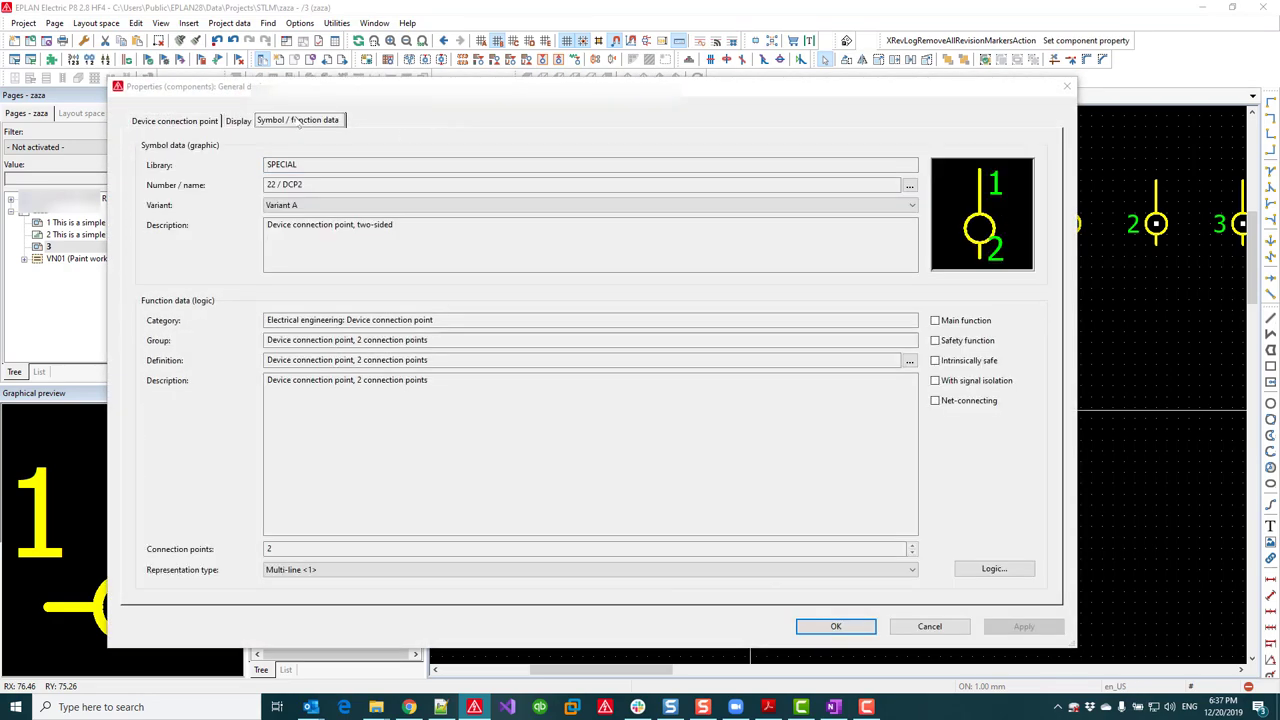
{"action": "left_click", "coordinate": [994, 569]}
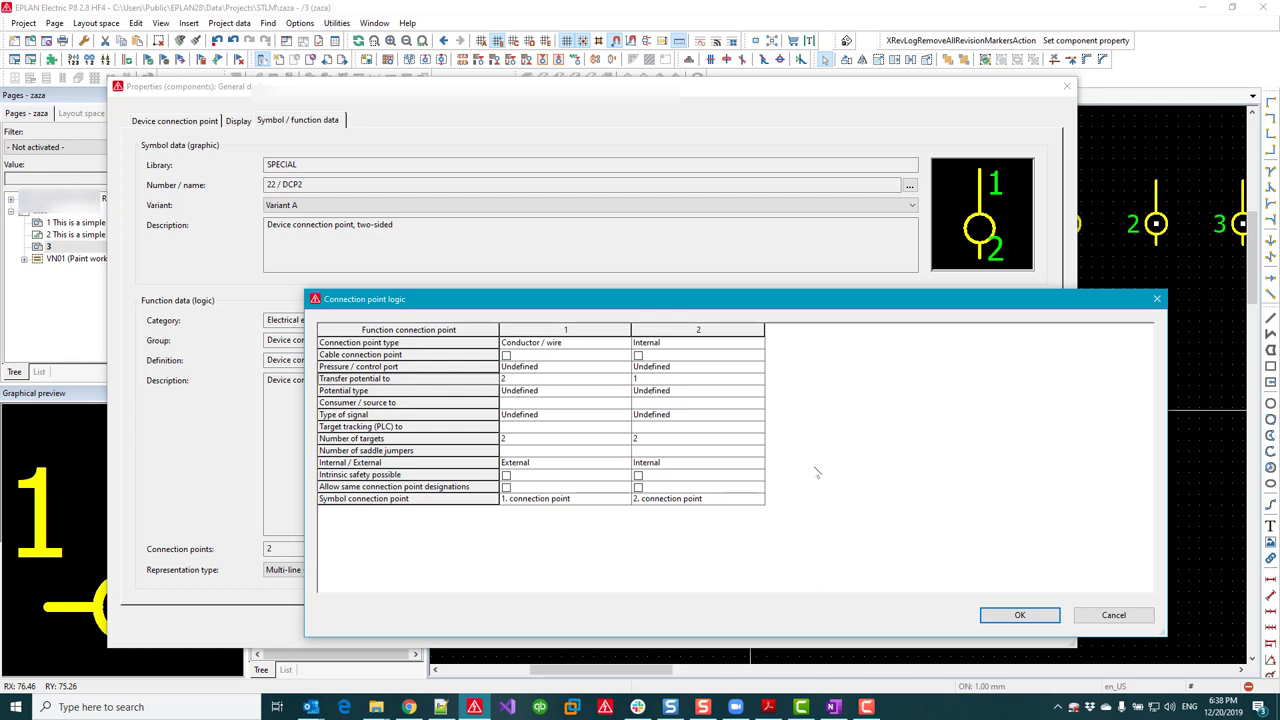
{"action": "left_click", "coordinate": [340, 379]}
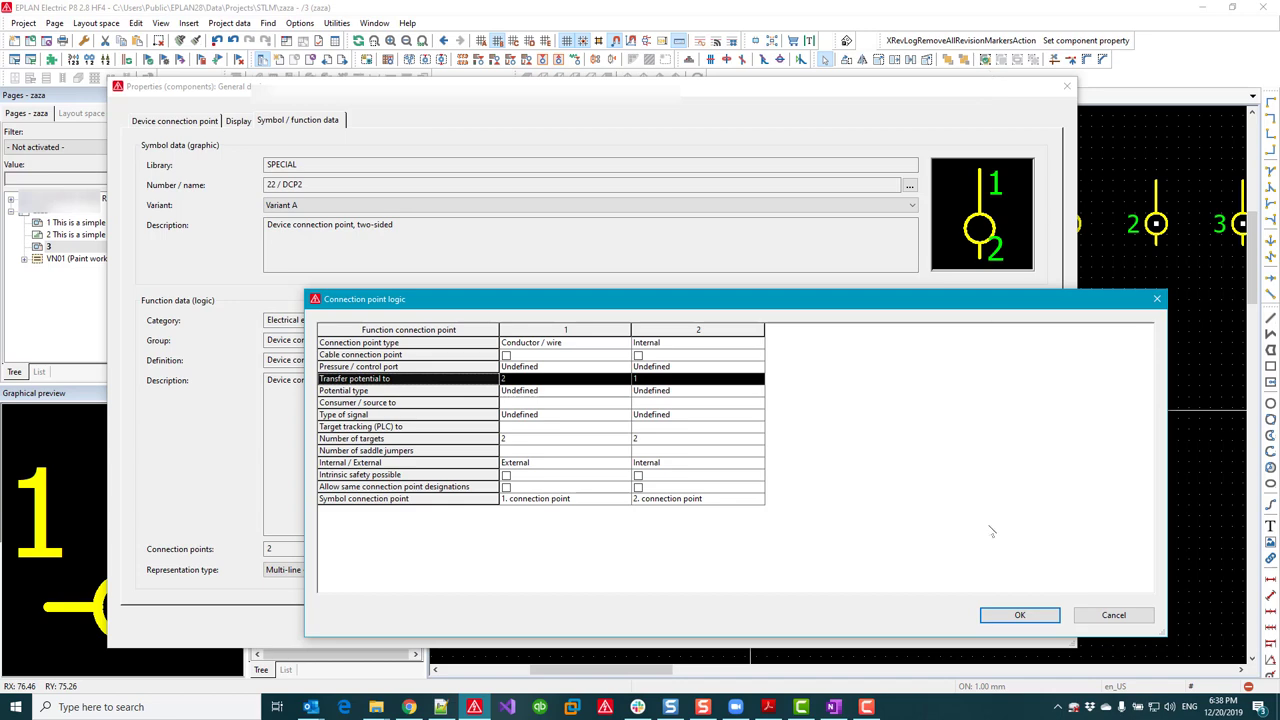
{"action": "left_click", "coordinate": [524, 378]}
{"action": "type", "text": ";\"2\";\"3\""}
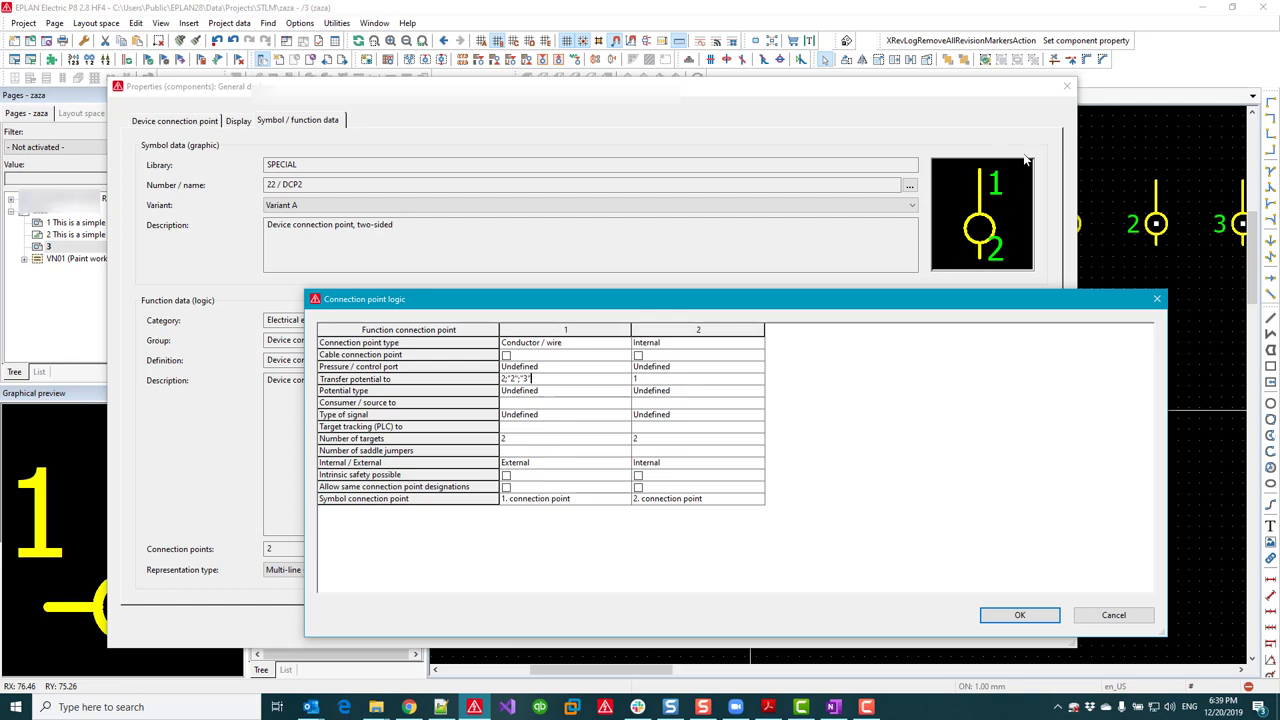
{"action": "left_click", "coordinate": [508, 380]}
{"action": "left_click", "coordinate": [659, 378]}
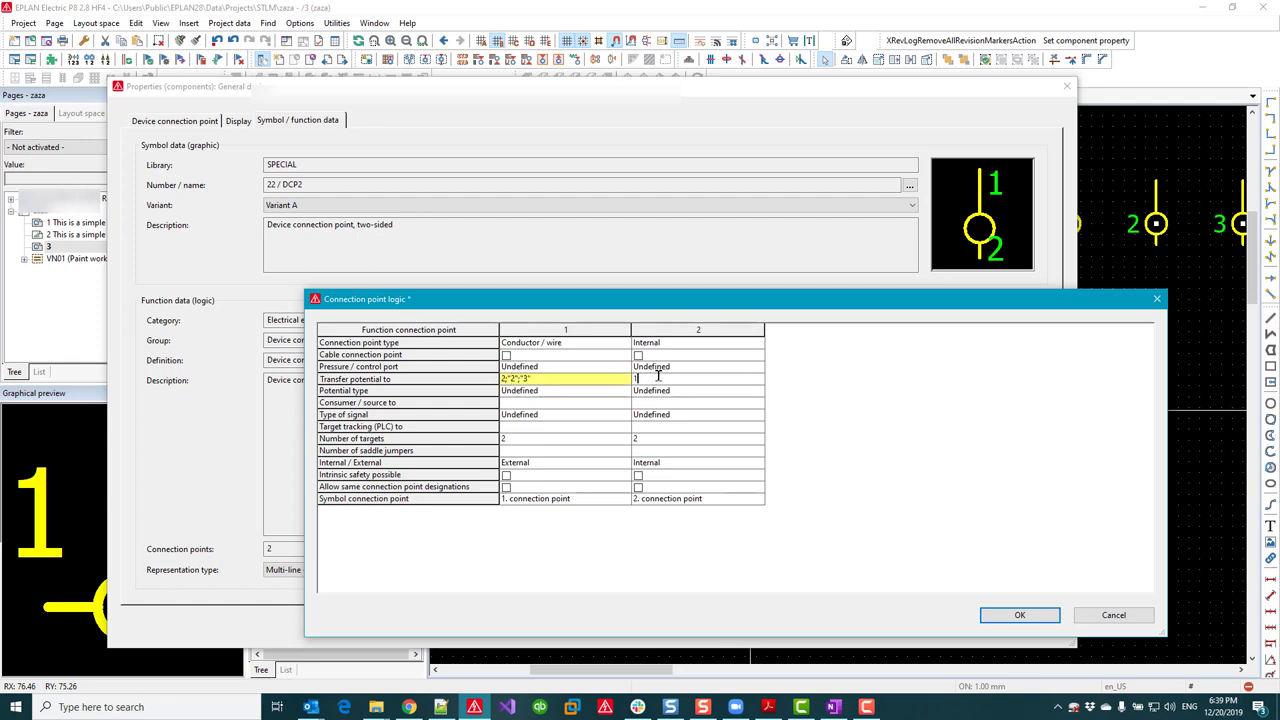
{"action": "key", "text": "Return"}
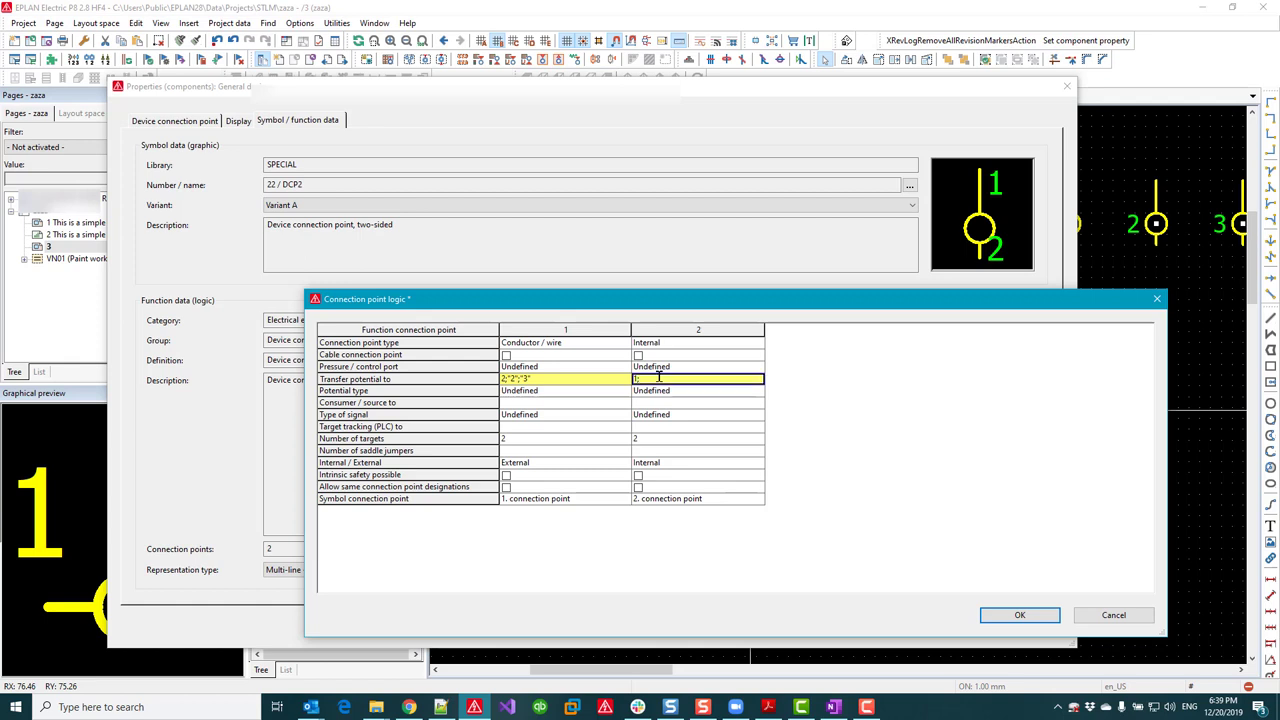
{"action": "left_click", "coordinate": [657, 381]}
{"action": "type", "text": "\"2\";"}
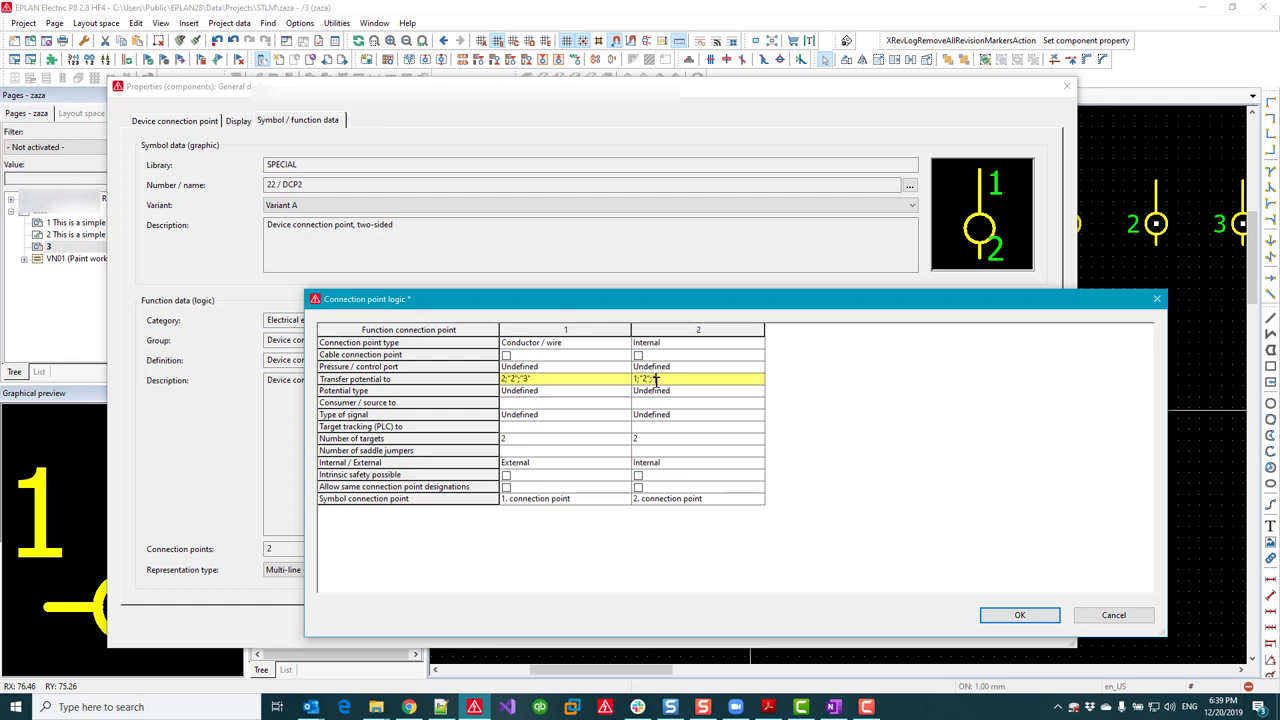
{"action": "type", "text": "3'"}
Step: Set column 2's connection type to Conductor / wire and confirm both dialogs
{"action": "left_click", "coordinate": [700, 343]}
{"action": "left_click", "coordinate": [759, 343]}
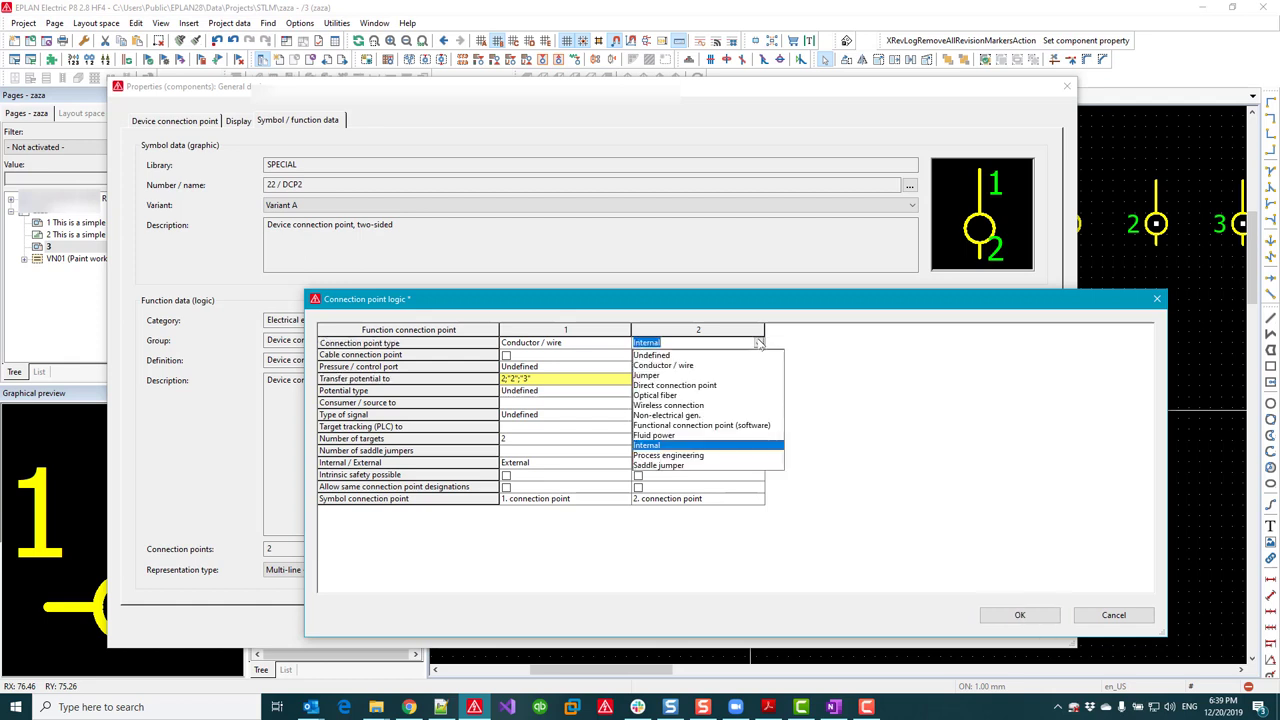
{"action": "left_click", "coordinate": [665, 365]}
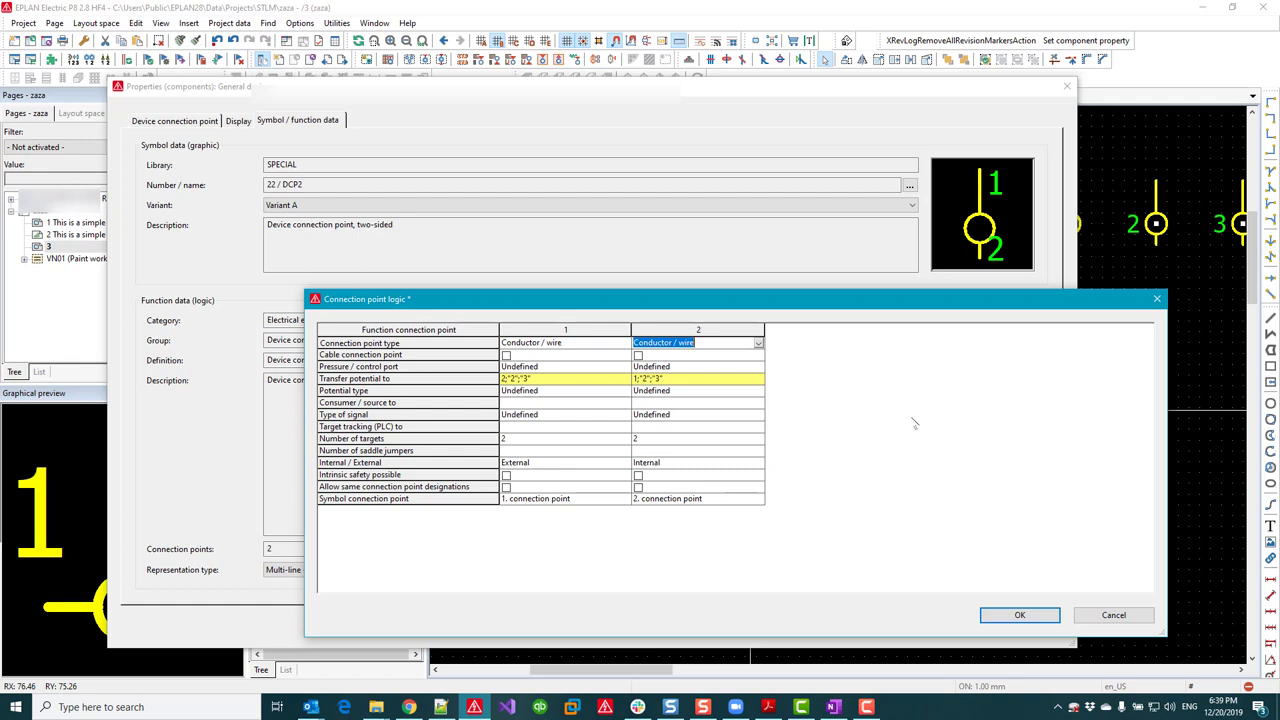
{"action": "left_click", "coordinate": [1019, 615]}
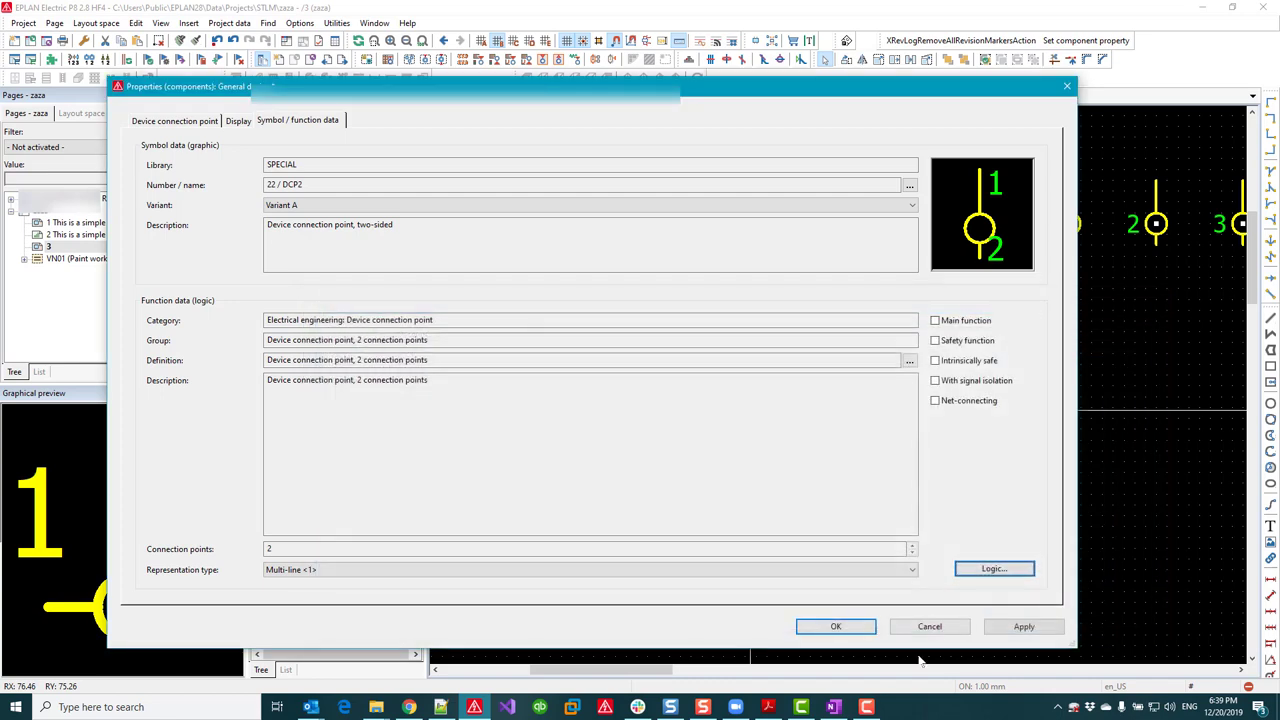
{"action": "left_click", "coordinate": [836, 626]}
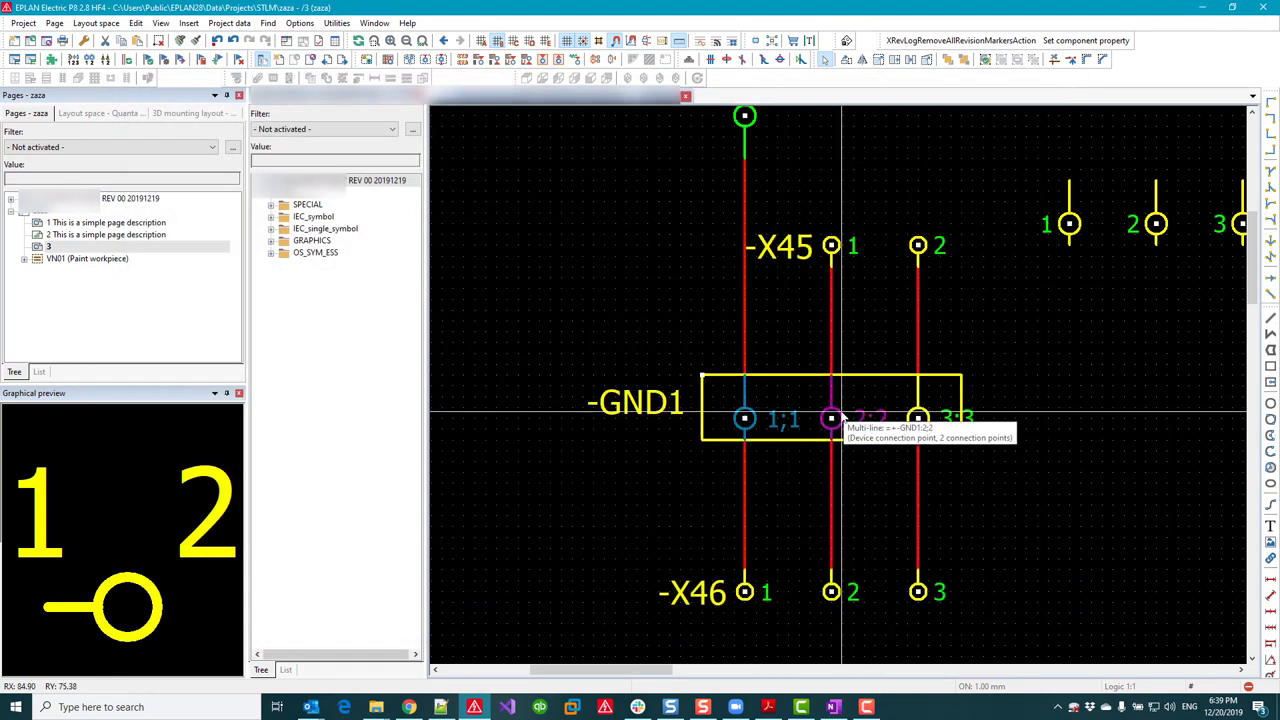
Step: Set pin 2;2's Transfer potential to entries to pins 1 and 3 on both sides and confirm
{"action": "left_click", "coordinate": [838, 417]}
{"action": "double_click", "coordinate": [838, 415]}
{"action": "left_click", "coordinate": [994, 569]}
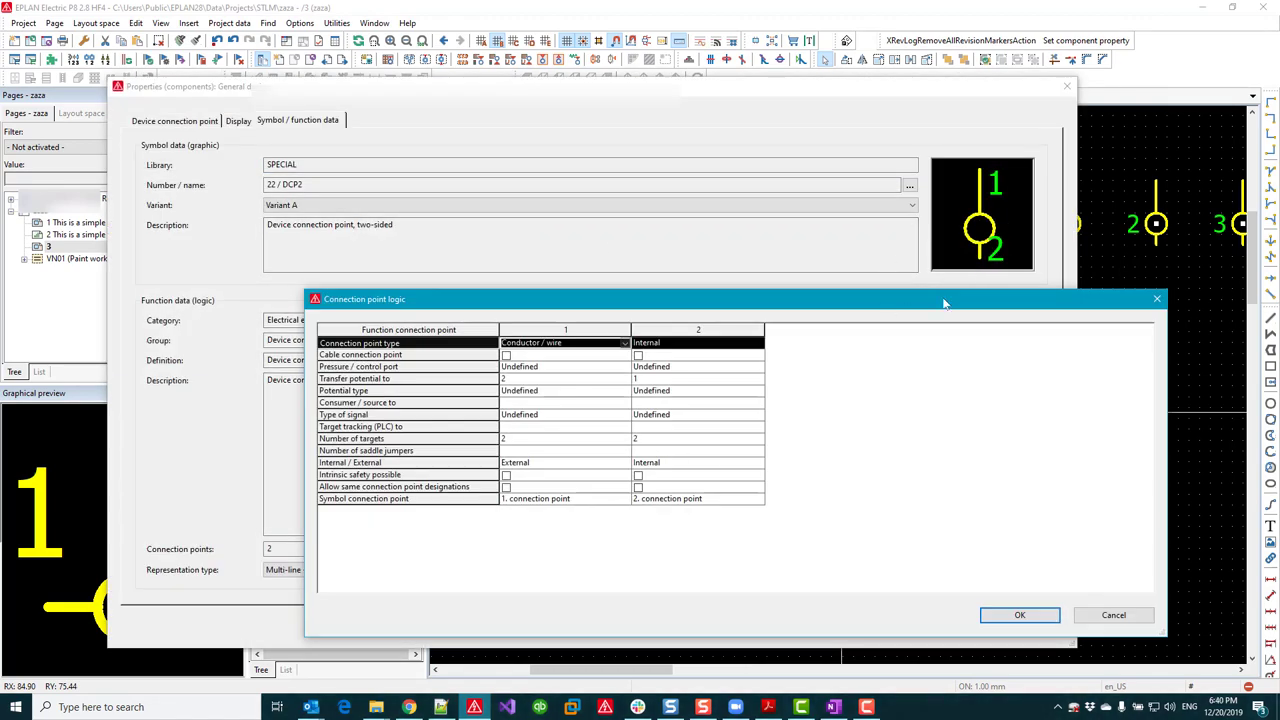
{"action": "left_click", "coordinate": [510, 378]}
{"action": "type", "text": ";\"1\";\"3\""}
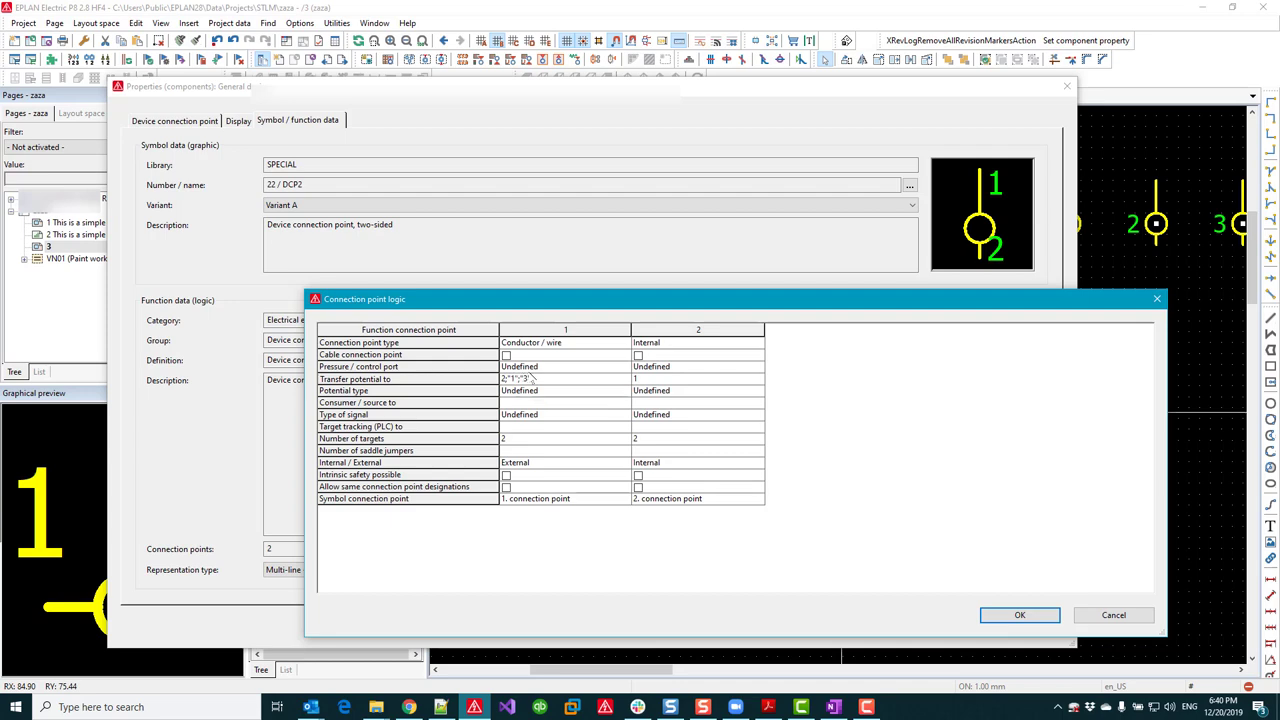
{"action": "left_click", "coordinate": [656, 380]}
{"action": "type", "text": ";\"1\";\"3\""}
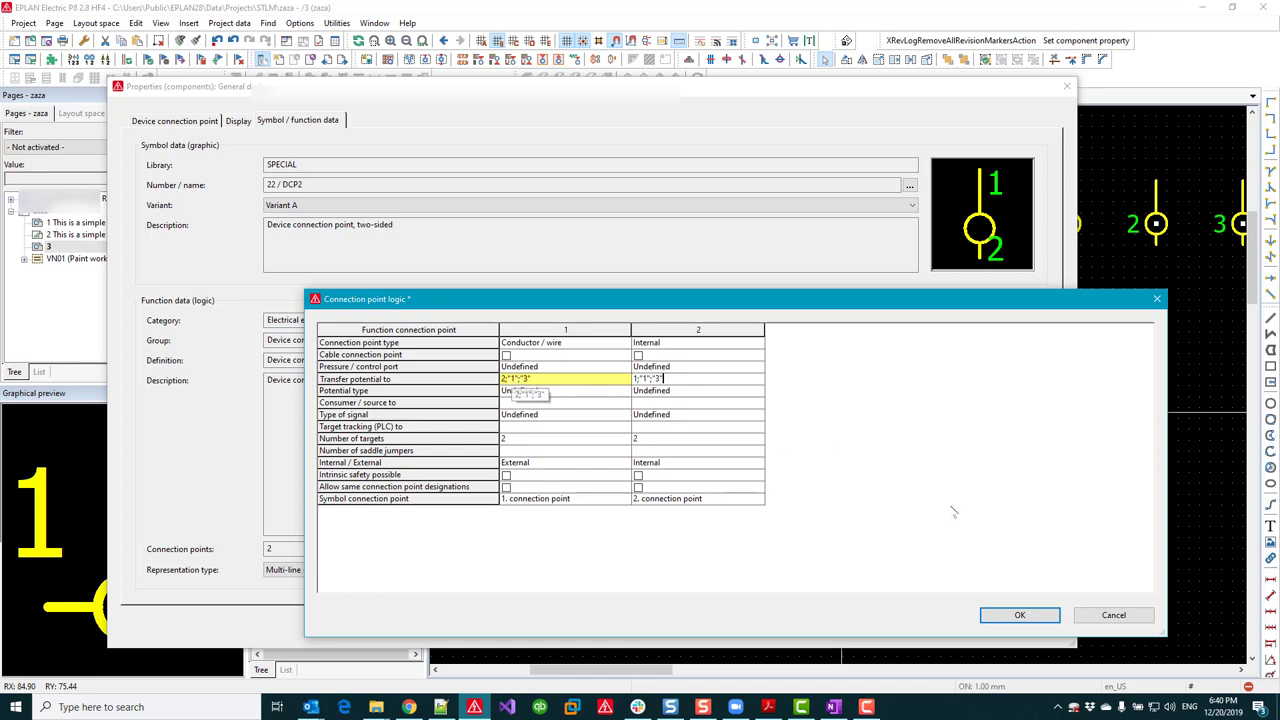
{"action": "left_click", "coordinate": [1020, 615]}
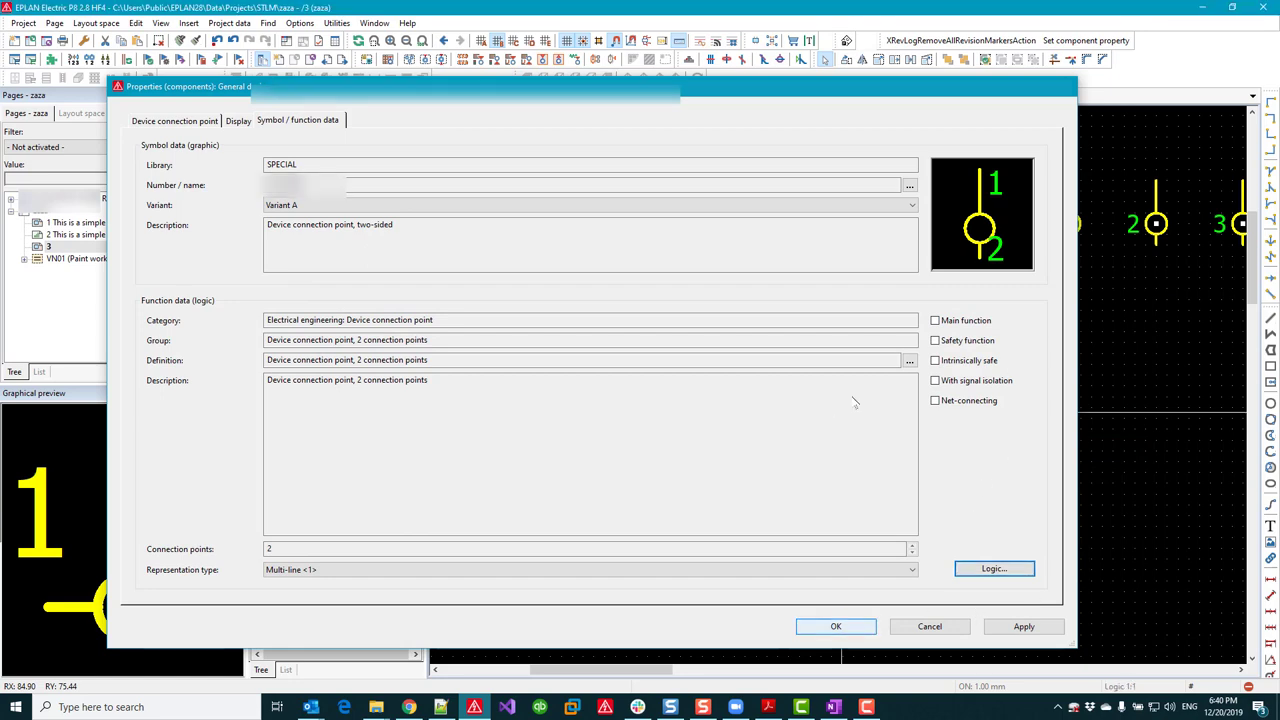
{"action": "left_click", "coordinate": [836, 626]}
Step: Set pin 3;3's Transfer potential to entries to pins 1 and 2 on both sides and confirm
{"action": "left_click", "coordinate": [922, 417]}
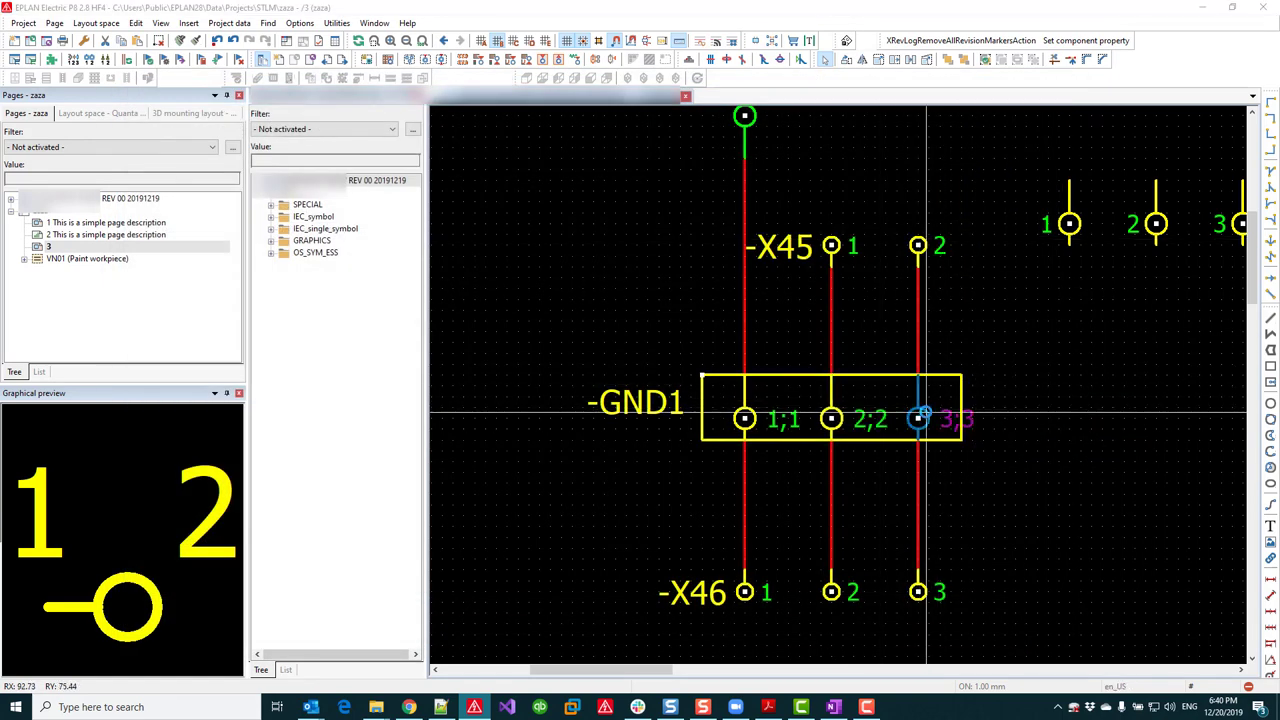
{"action": "key", "text": "ctrl+d"}
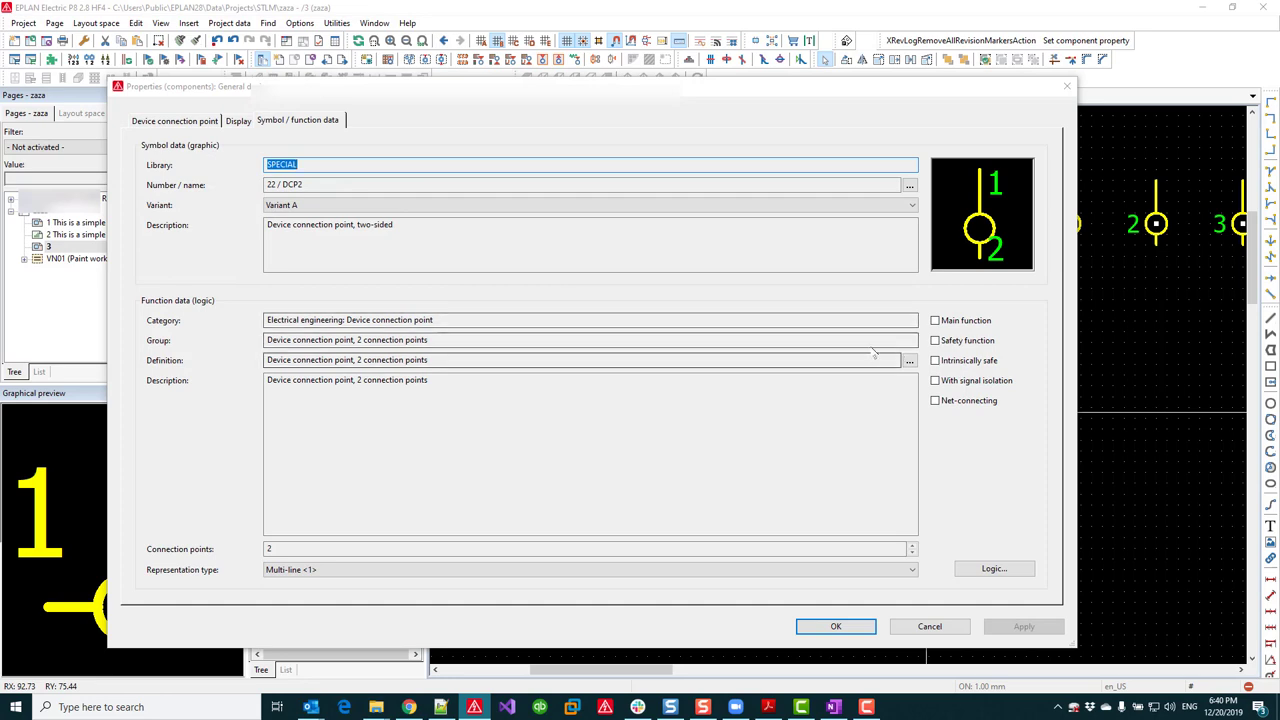
{"action": "left_click", "coordinate": [994, 568]}
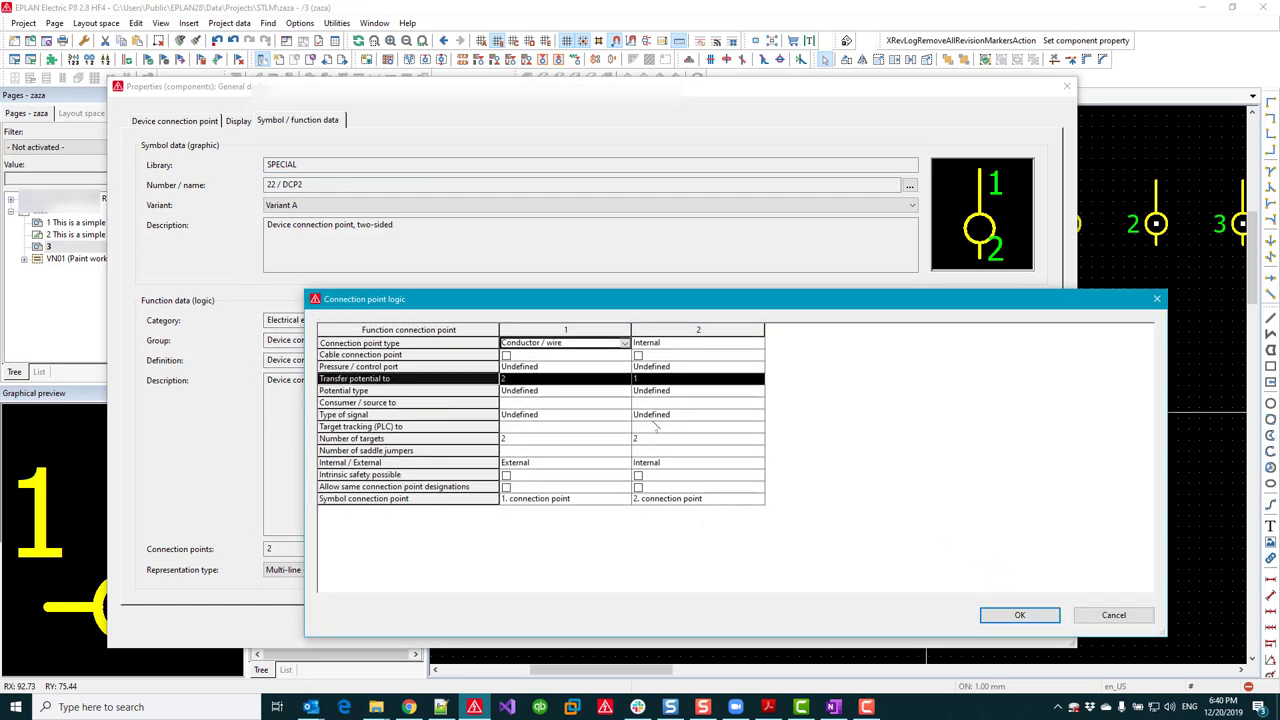
{"action": "double_click", "coordinate": [525, 379]}
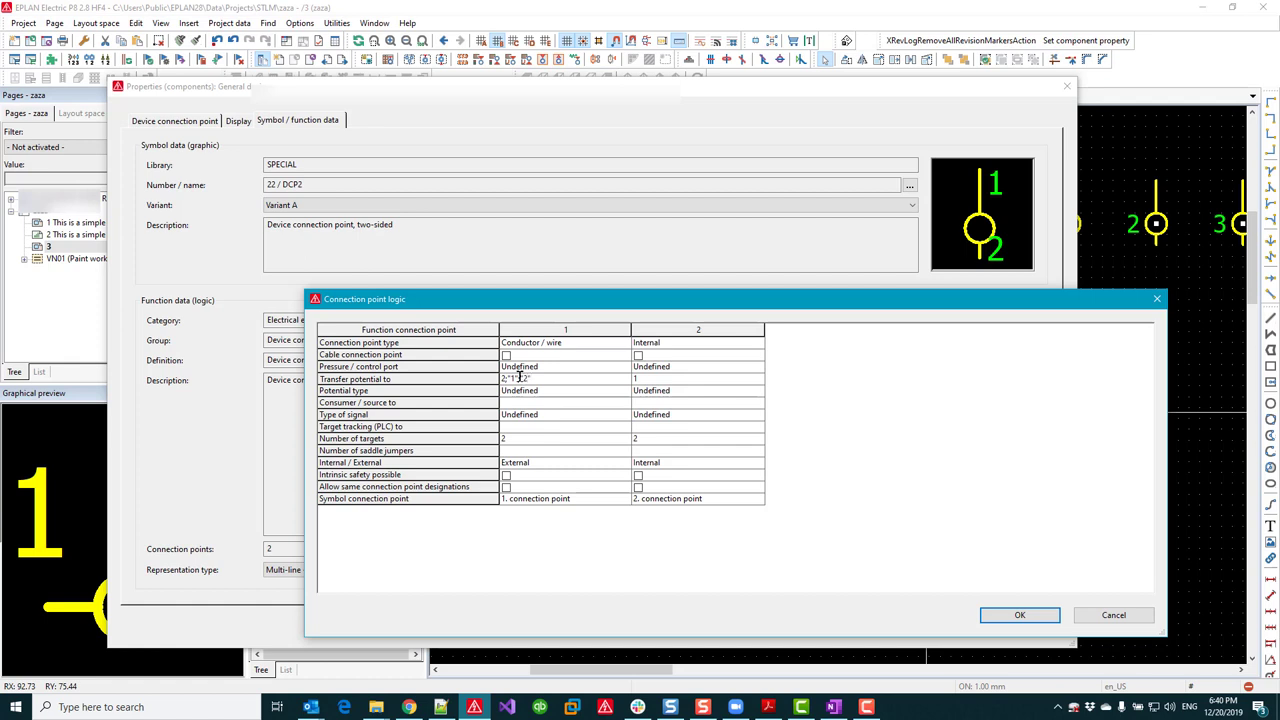
{"action": "left_click", "coordinate": [676, 379]}
{"action": "type", "text": ";\"1\";\"2\""}
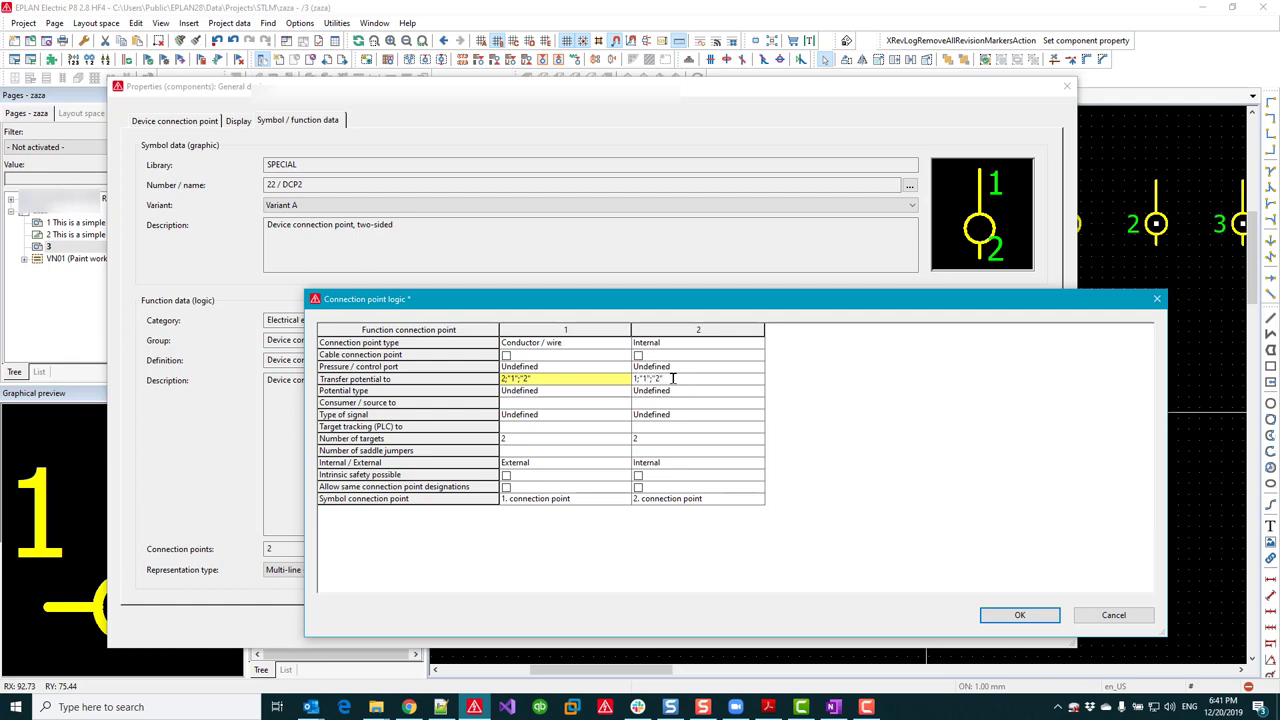
{"action": "left_click", "coordinate": [1019, 615]}
{"action": "left_click", "coordinate": [836, 626]}
{"action": "left_click", "coordinate": [920, 418]}
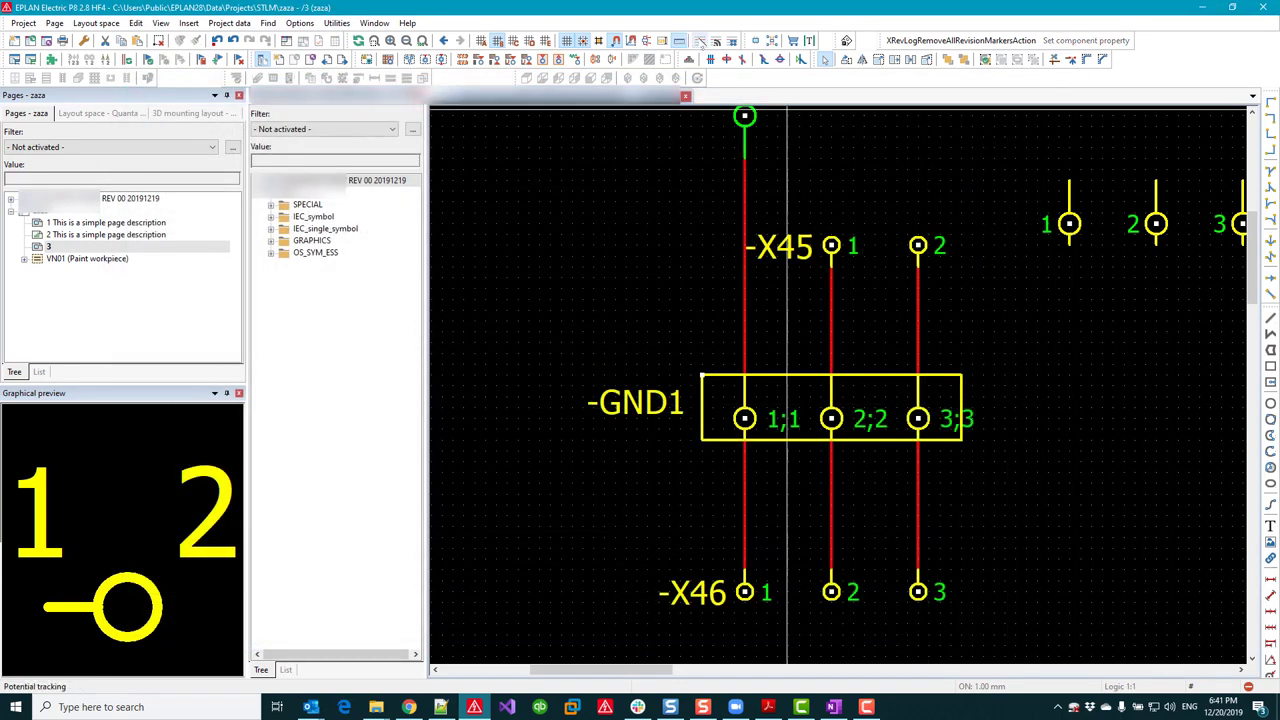
{"action": "left_click", "coordinate": [746, 294]}
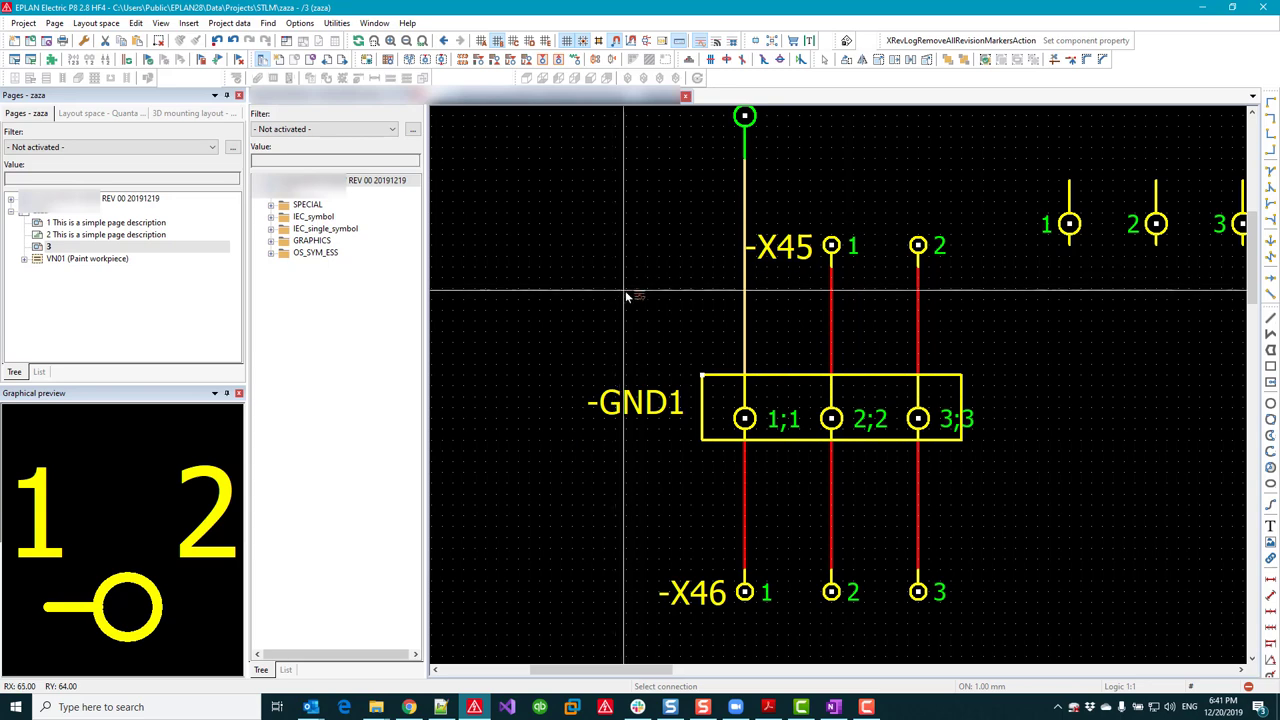
{"action": "left_click", "coordinate": [698, 41]}
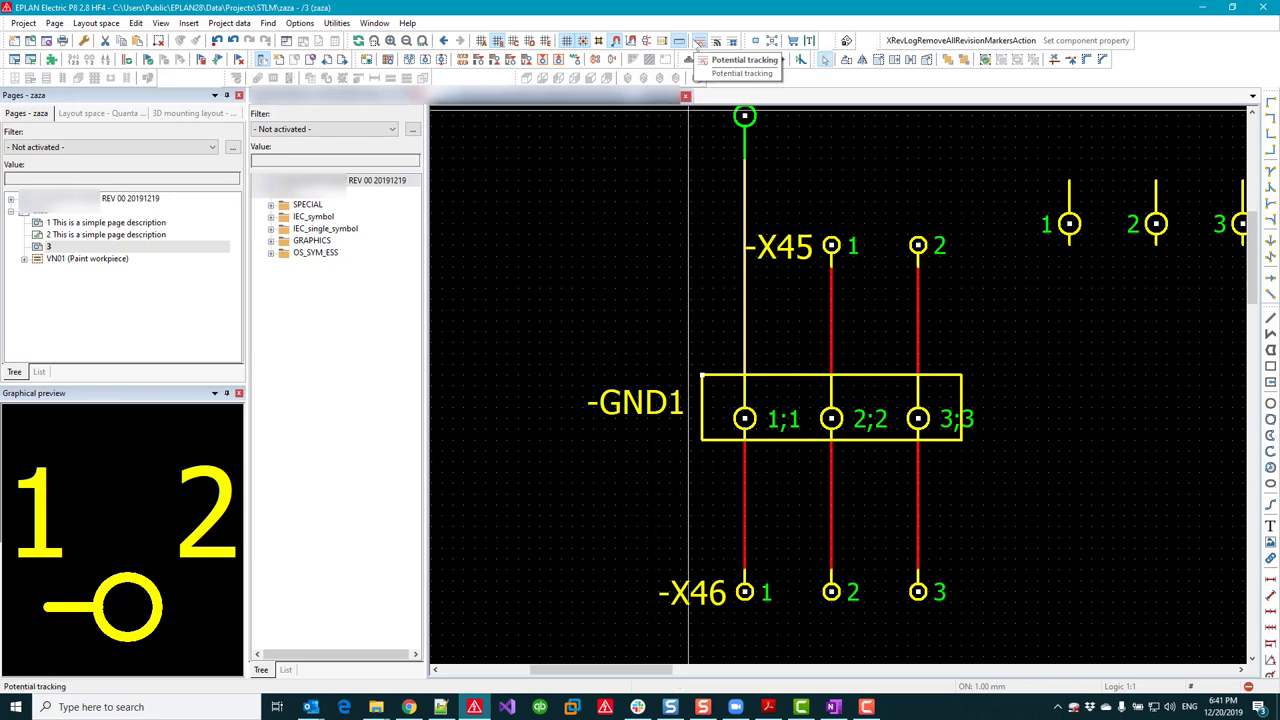
Step: Peek at the logic of the parked connection point 1 at top right, closing without changes
{"action": "left_click", "coordinate": [745, 297]}
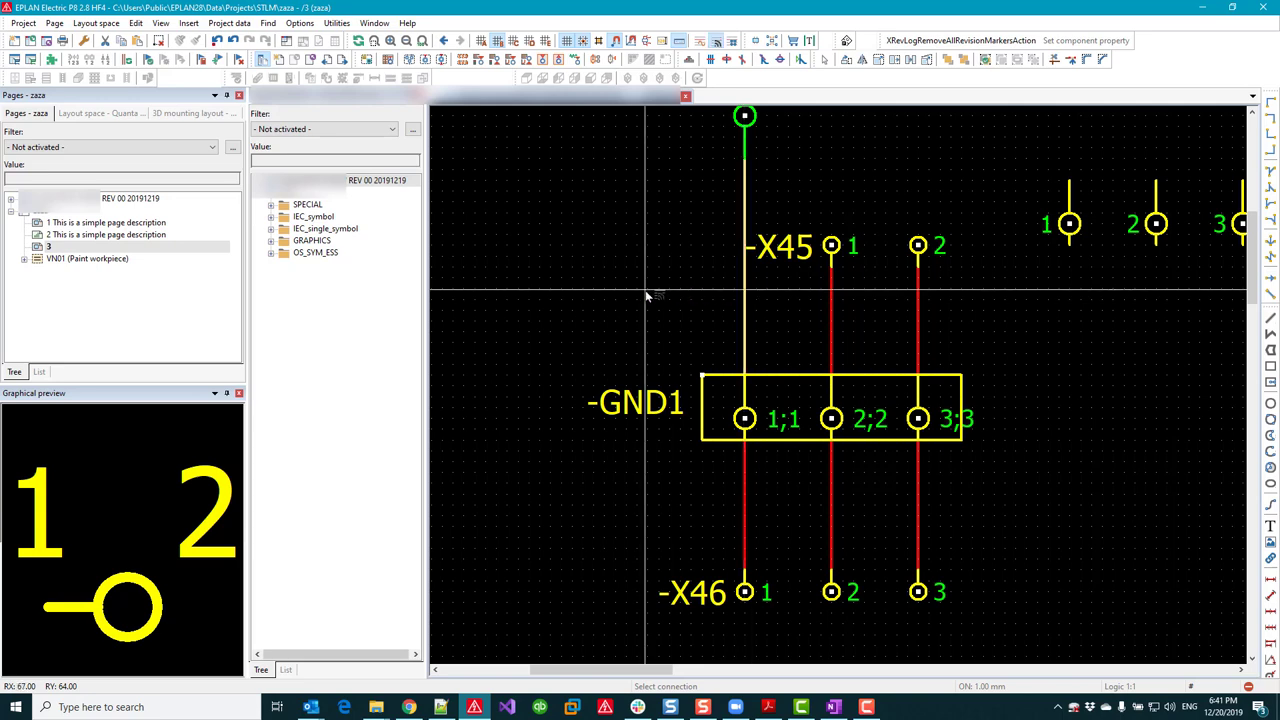
{"action": "left_click", "coordinate": [1069, 223]}
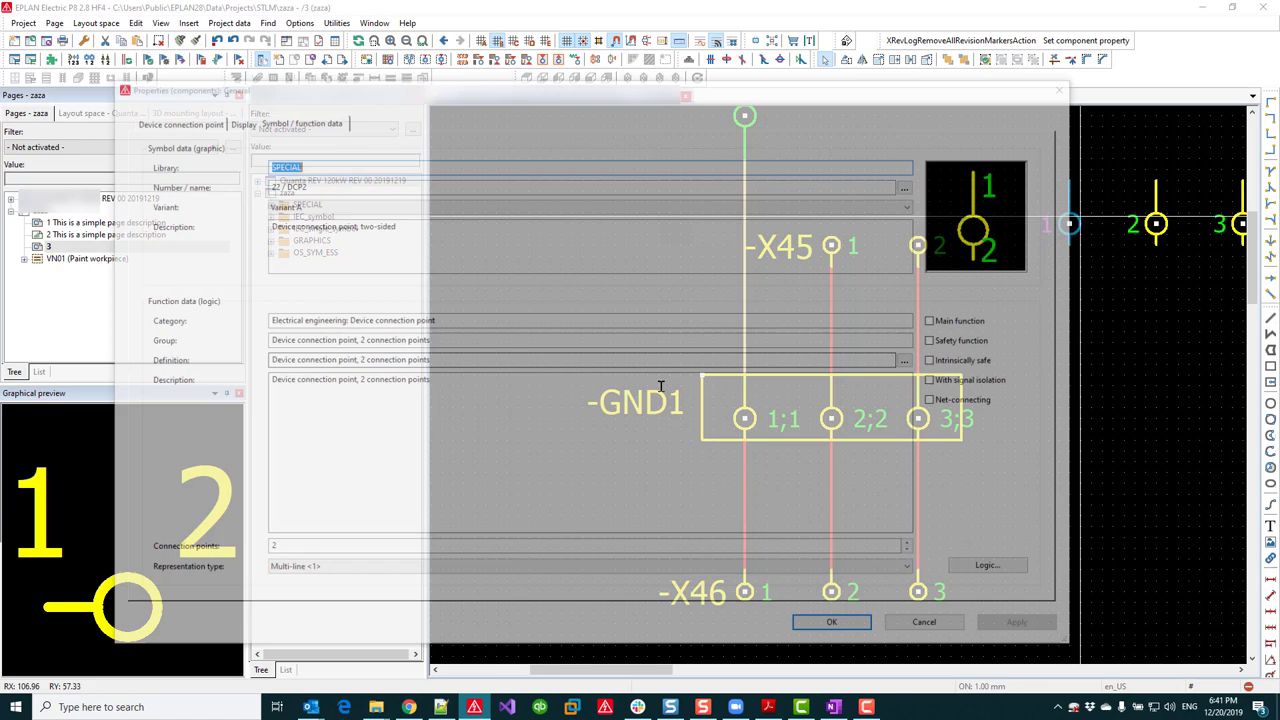
{"action": "key", "text": "Return"}
{"action": "left_click", "coordinate": [995, 568]}
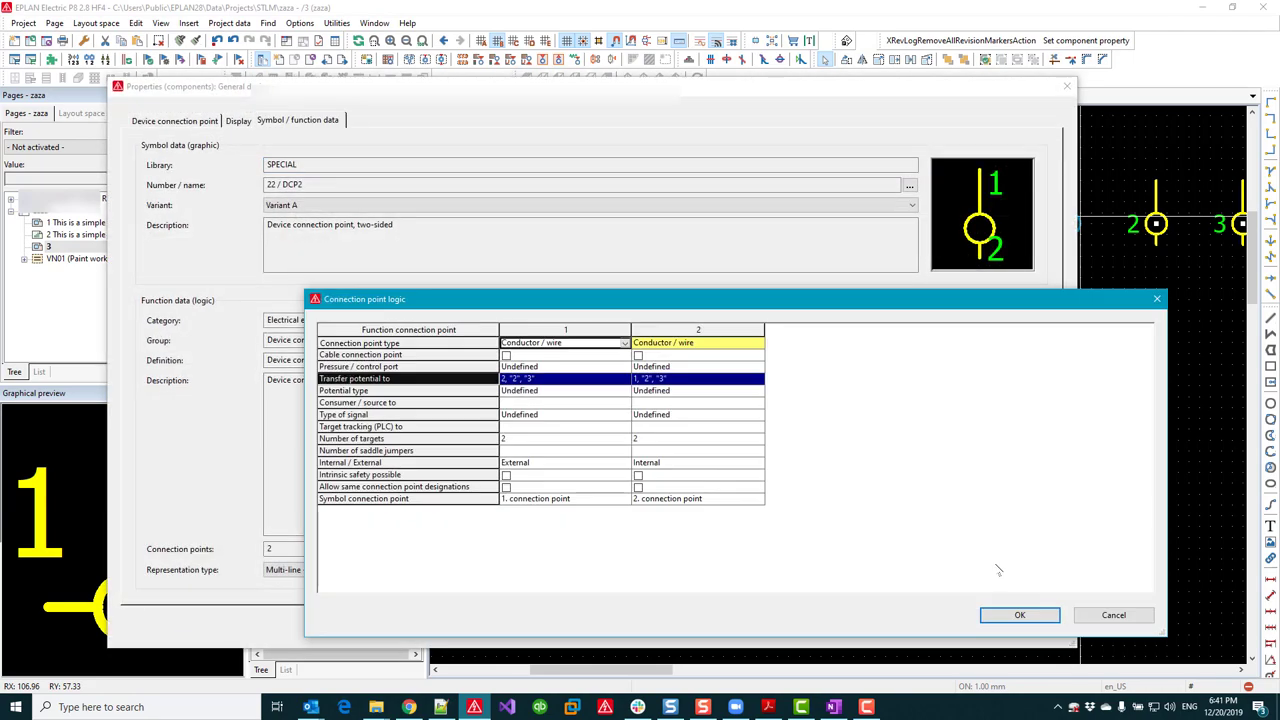
{"action": "key", "text": "Escape"}
{"action": "key", "text": "Escape"}
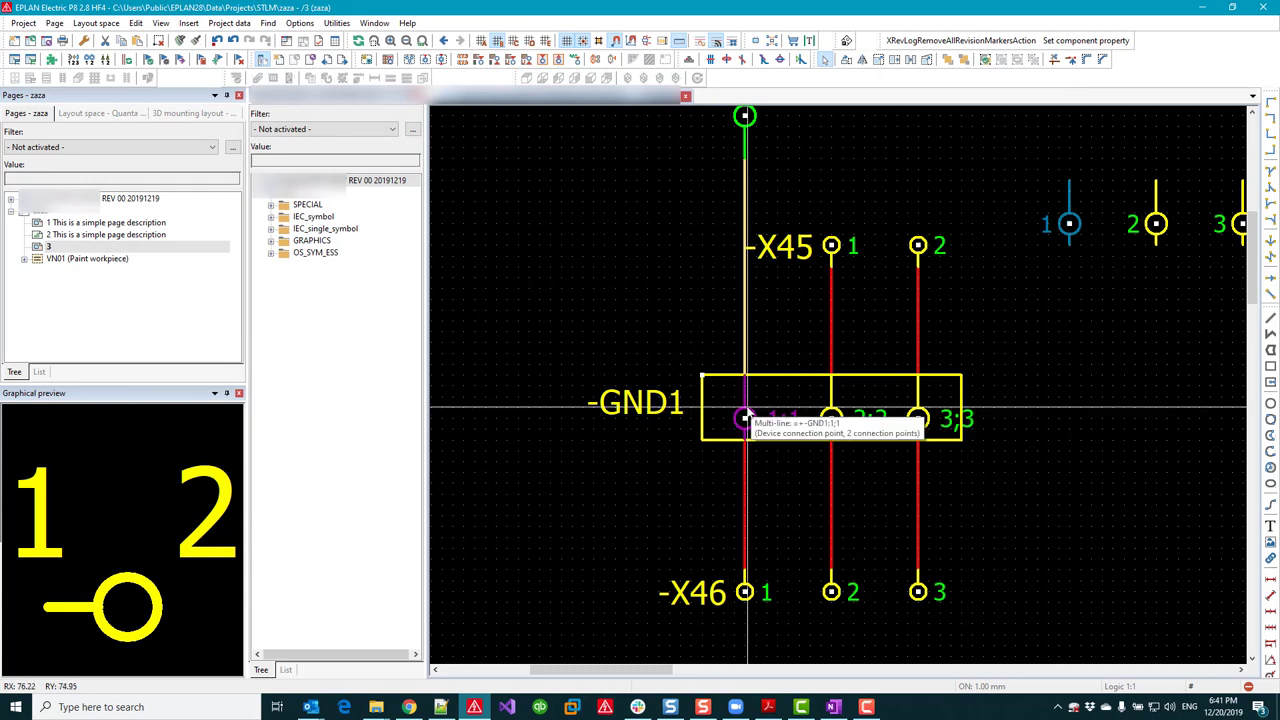
Step: Re-enter pin 1;1's Transfer potential to entries for pins 2 and 3 on both sides
{"action": "left_click", "coordinate": [745, 418]}
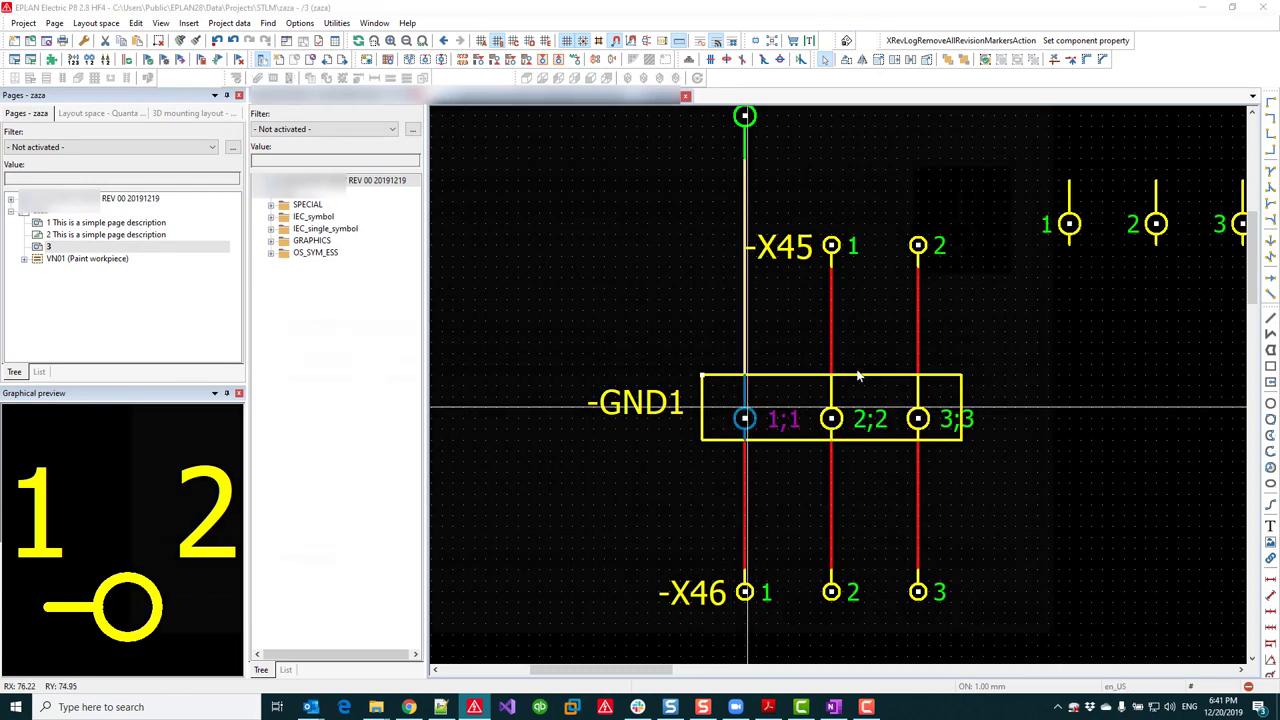
{"action": "double_click", "coordinate": [745, 418]}
{"action": "left_click", "coordinate": [994, 570]}
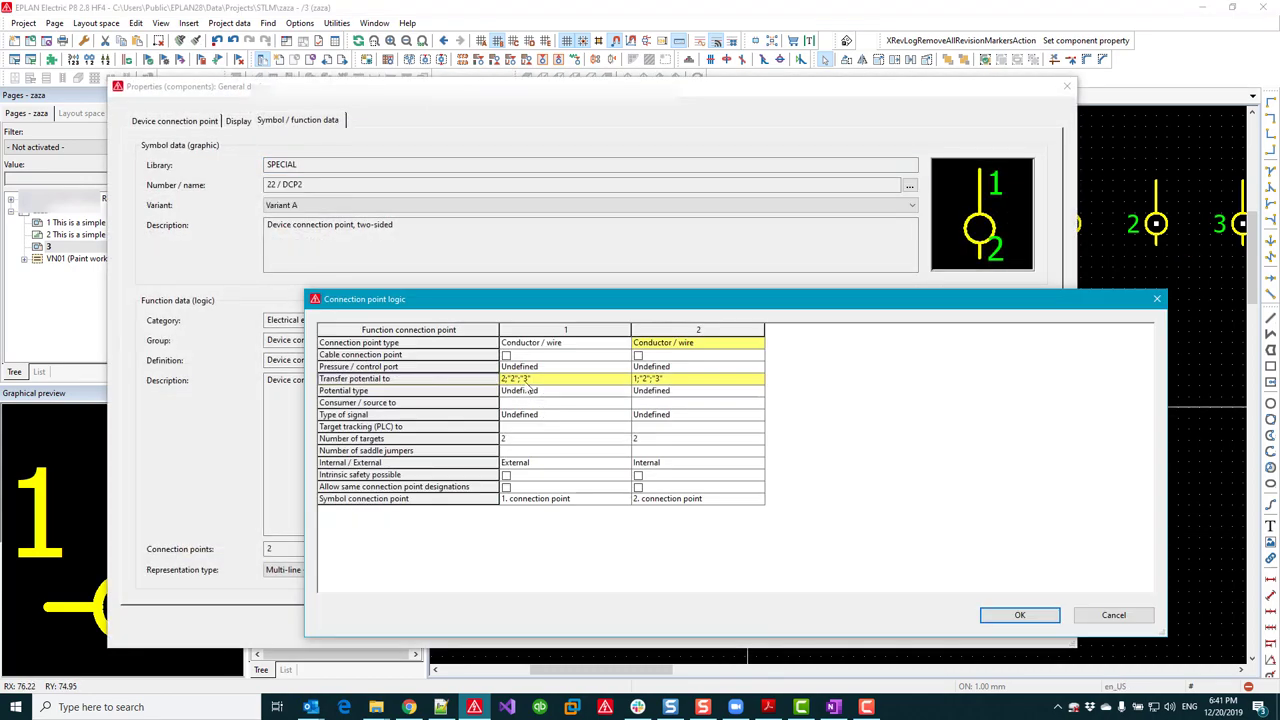
{"action": "left_click", "coordinate": [515, 379]}
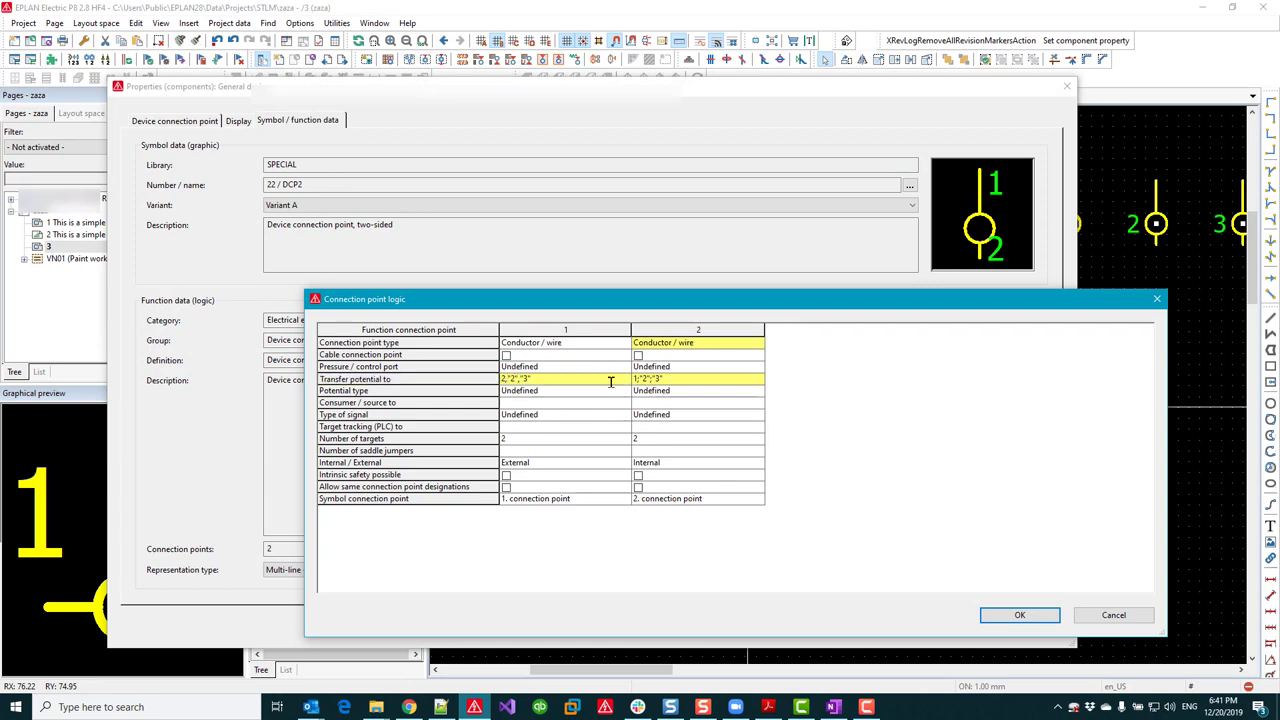
{"action": "left_click", "coordinate": [641, 379]}
{"action": "key", "text": "Return"}
{"action": "key", "text": "Return"}
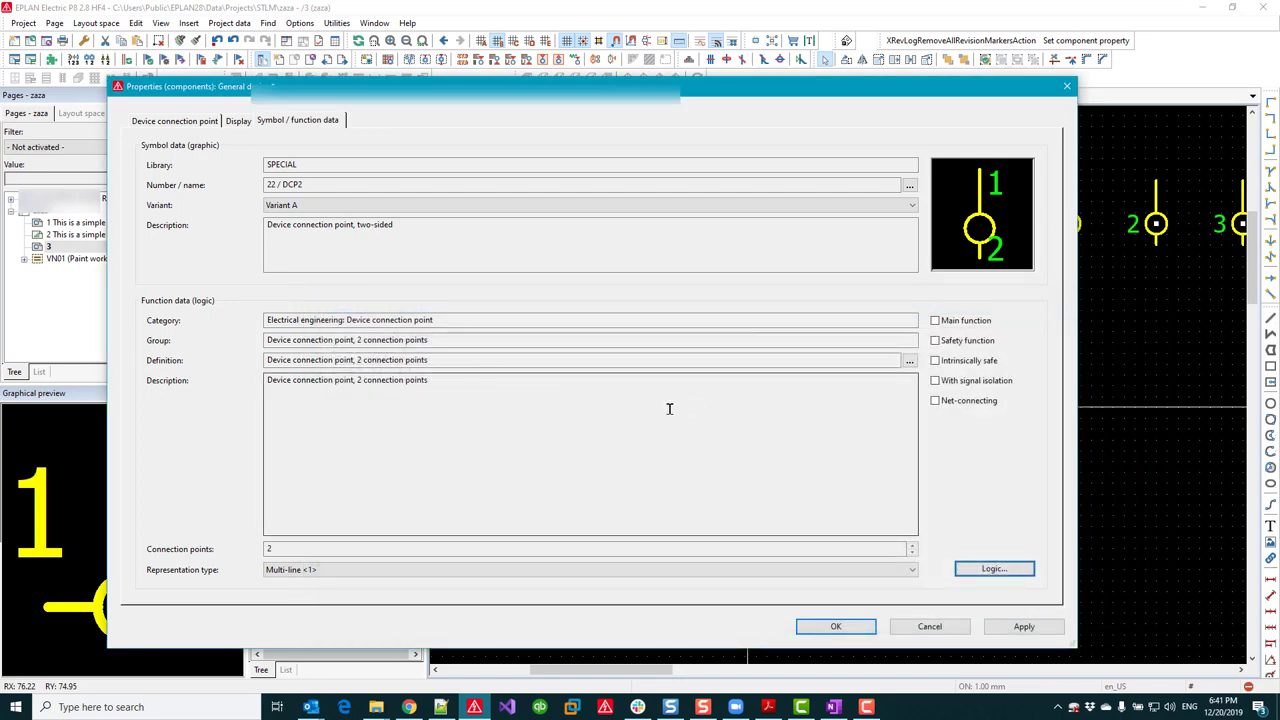
Step: Close the 1;1 properties, then review and close connection point 2;2's properties unchanged
{"action": "left_click", "coordinate": [835, 626]}
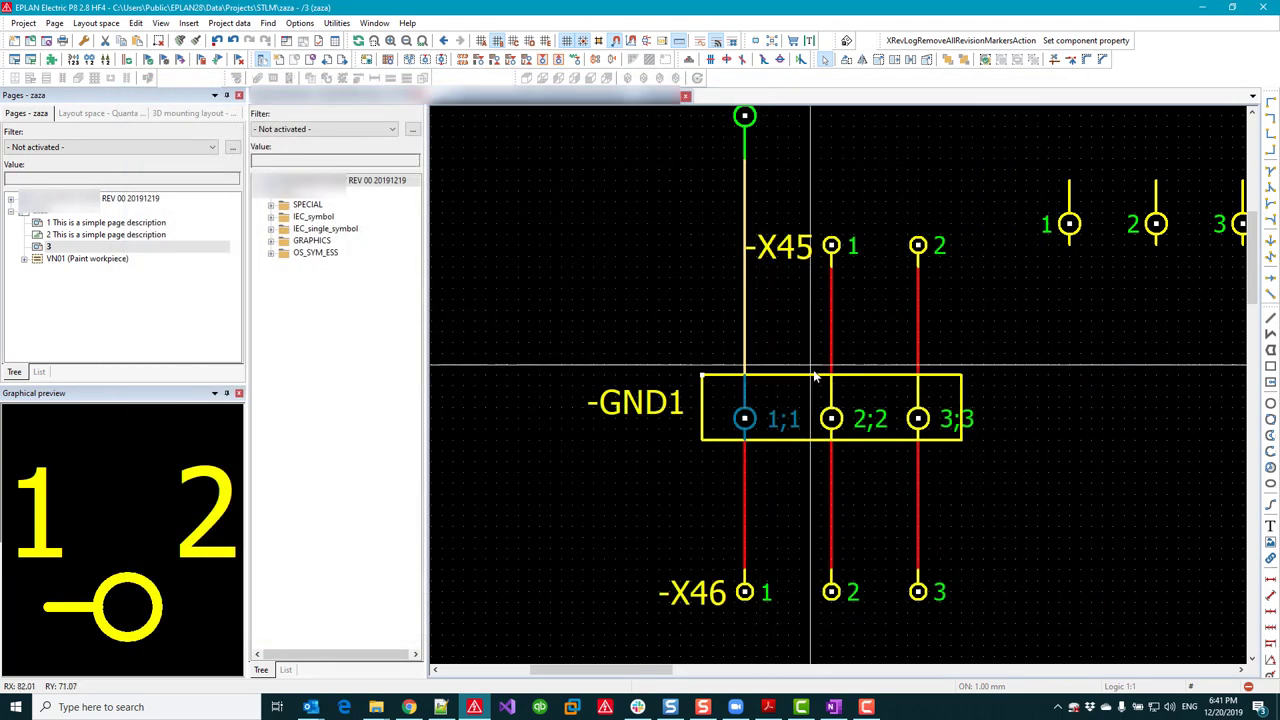
{"action": "double_click", "coordinate": [836, 418]}
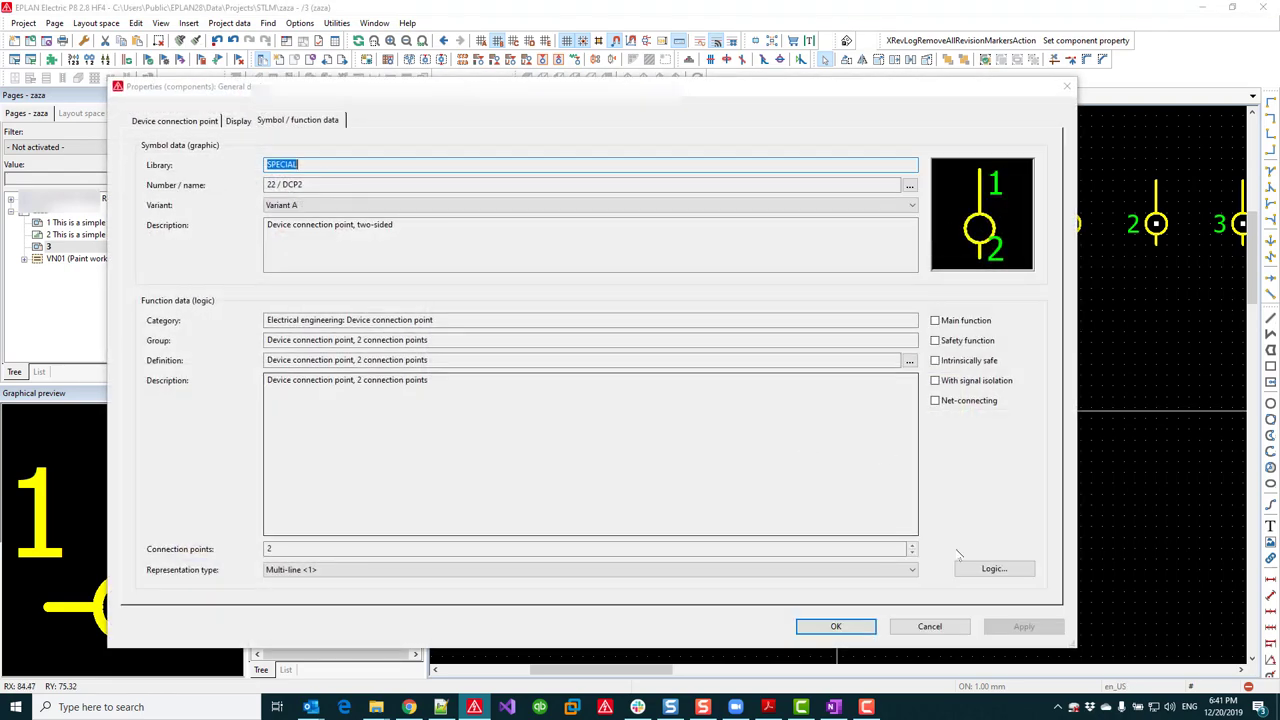
{"action": "key", "text": "Return"}
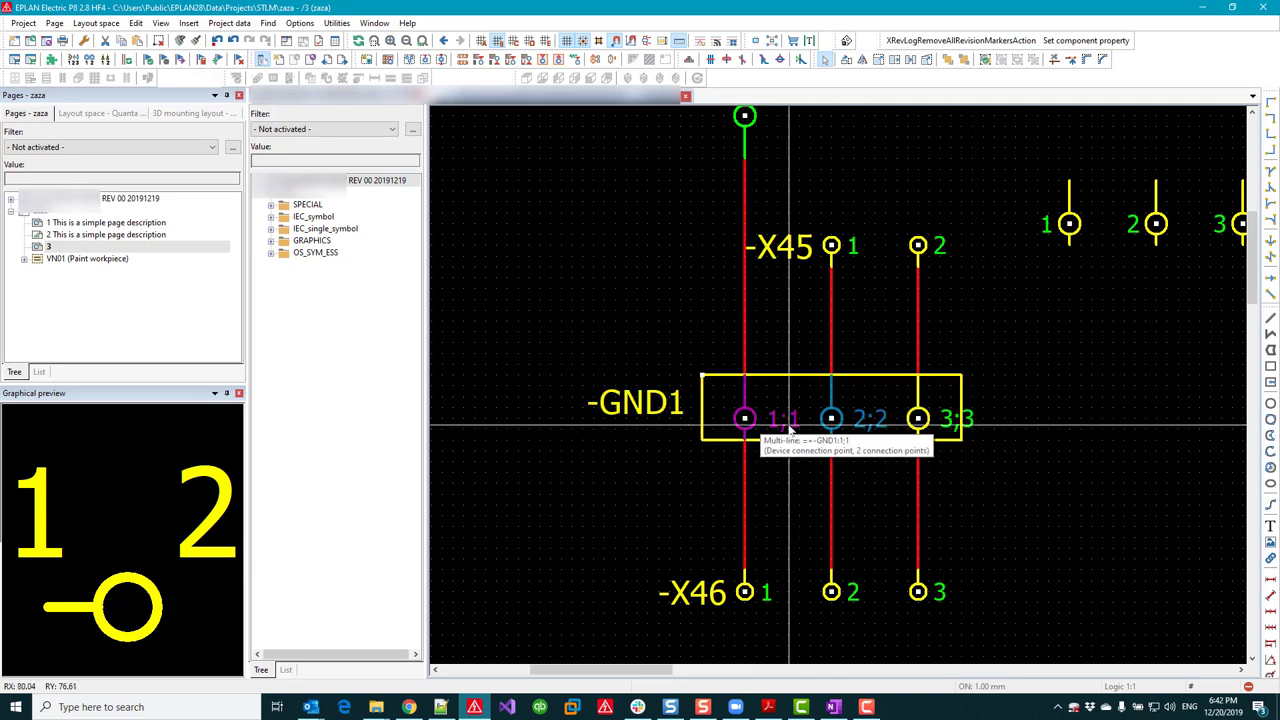
Step: Move the 1;1, 2;2, 3;3 connection points out of -GND1 to the upper left
{"action": "left_click_drag", "start_coordinate": [712, 330], "coordinate": [1003, 463]}
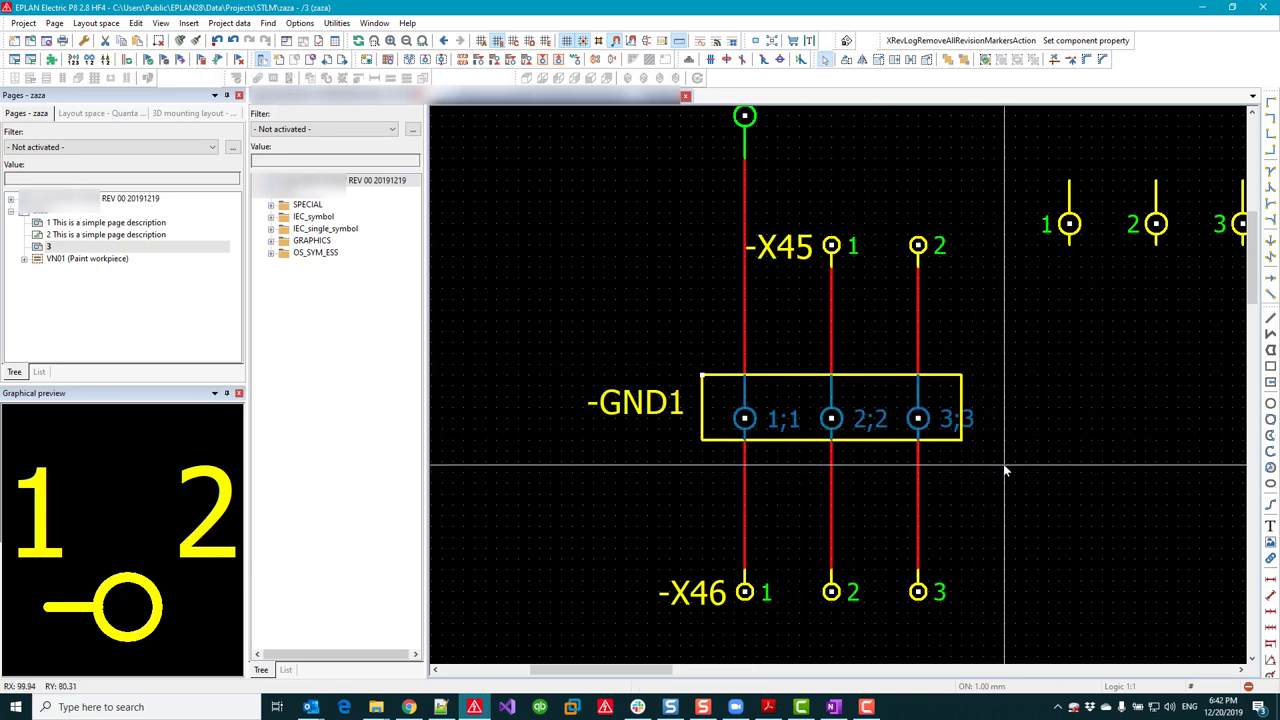
{"action": "key", "text": "ctrl+c"}
{"action": "key", "text": "ctrl+v"}
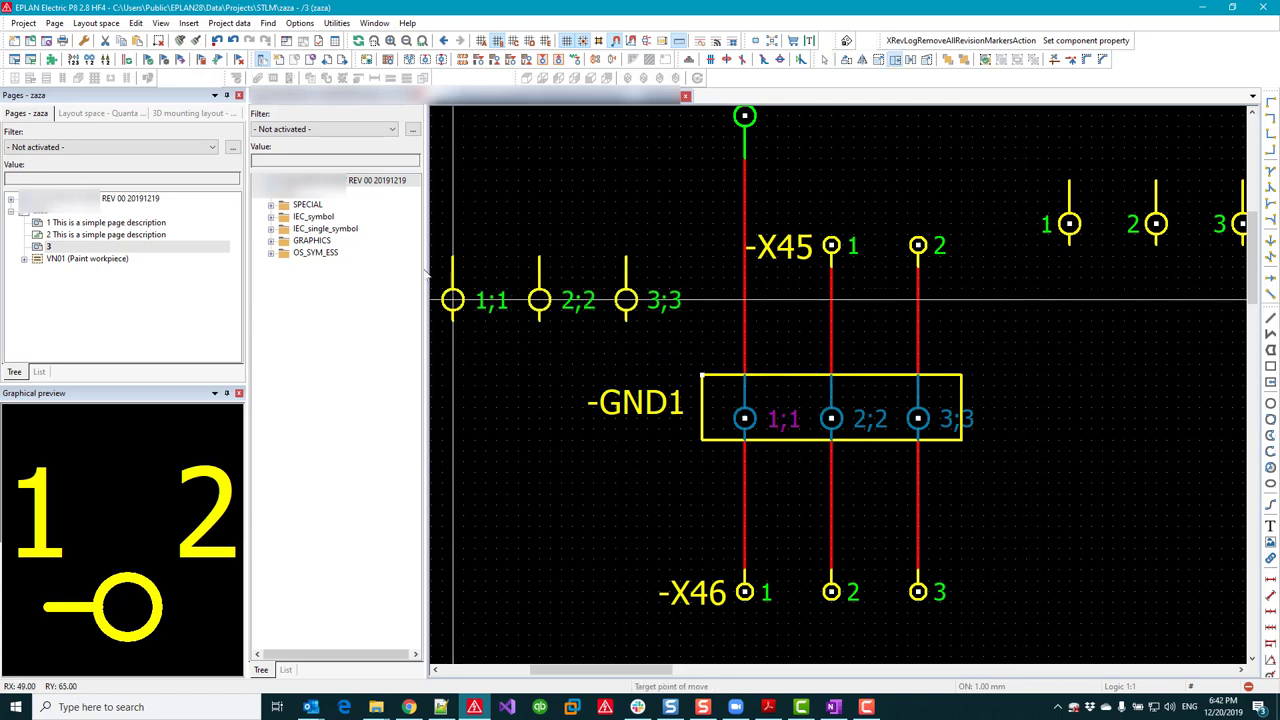
{"action": "left_click", "coordinate": [457, 157]}
{"action": "scroll", "coordinate": [1063, 312], "scroll_direction": "down", "scroll_amount": 1}
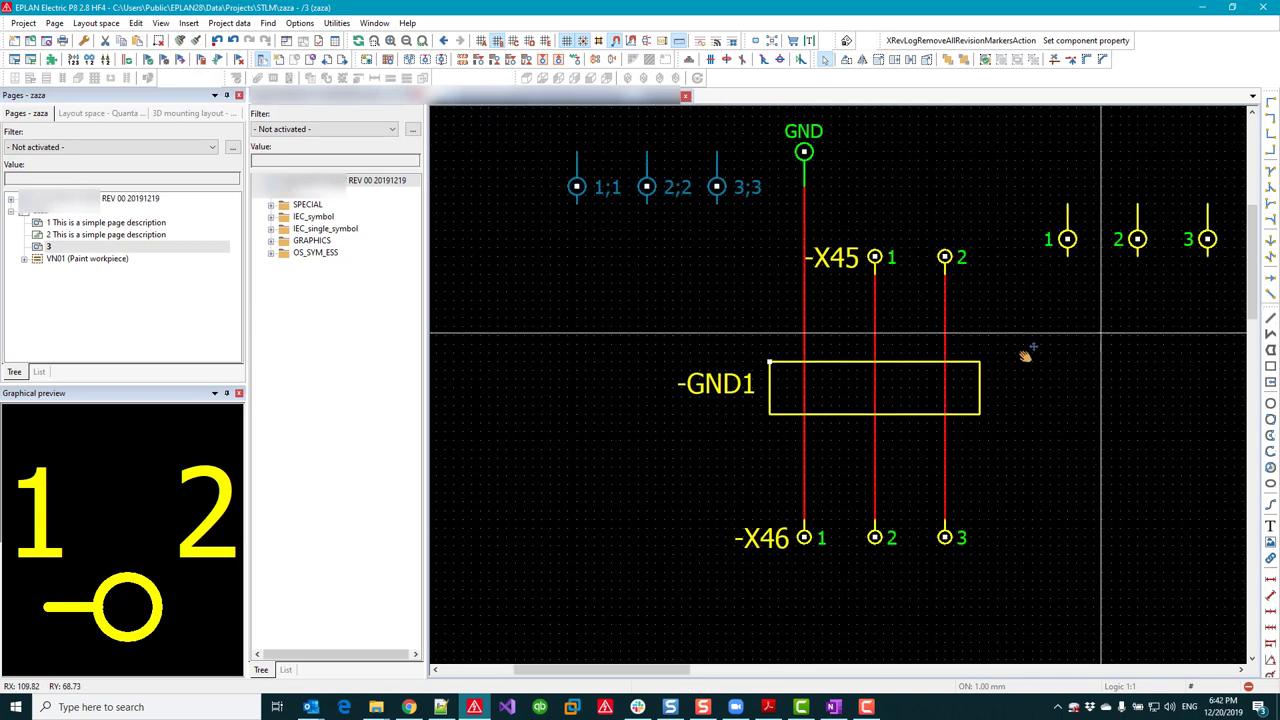
{"action": "scroll", "coordinate": [1007, 360], "scroll_direction": "down", "scroll_amount": 1}
Step: Place the right-hand three connection points 1, 2, 3 inside the -GND1 box
{"action": "left_click_drag", "start_coordinate": [880, 210], "coordinate": [1108, 348]}
{"action": "key", "text": "ctrl+c"}
{"action": "key", "text": "ctrl+v"}
{"action": "left_click", "coordinate": [660, 437]}
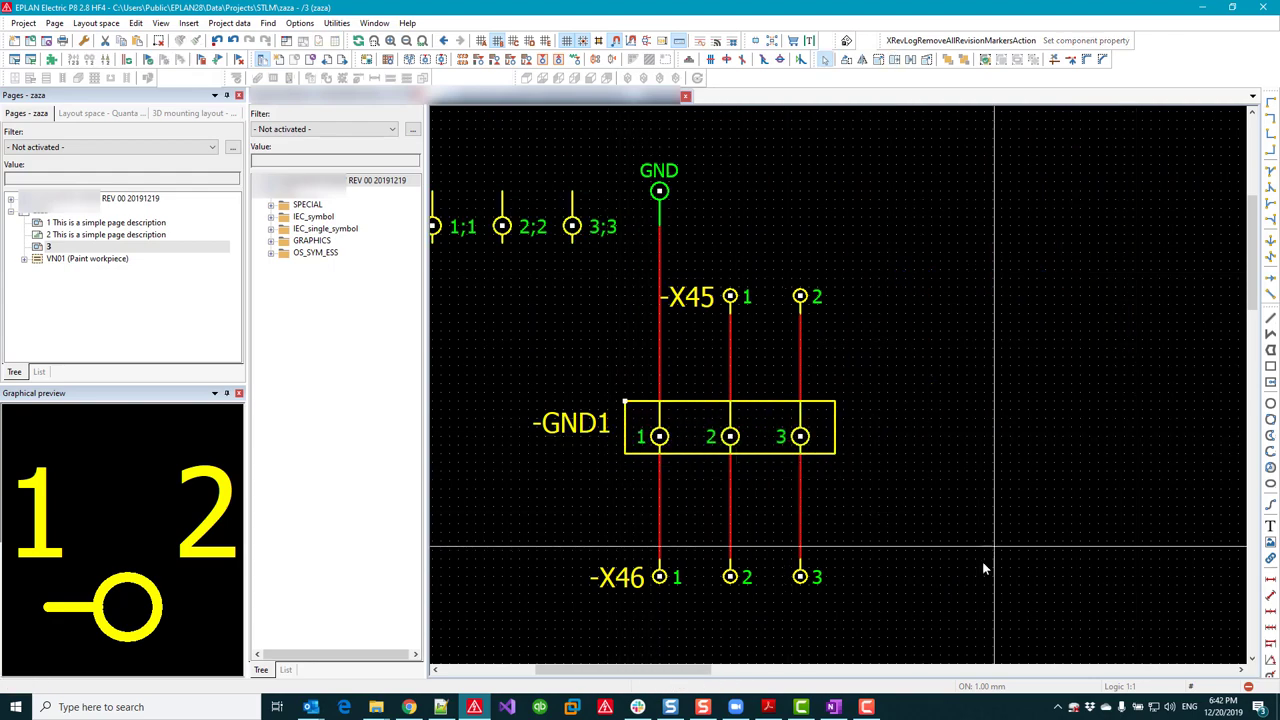
{"action": "scroll", "coordinate": [620, 437], "scroll_direction": "up", "scroll_amount": 3}
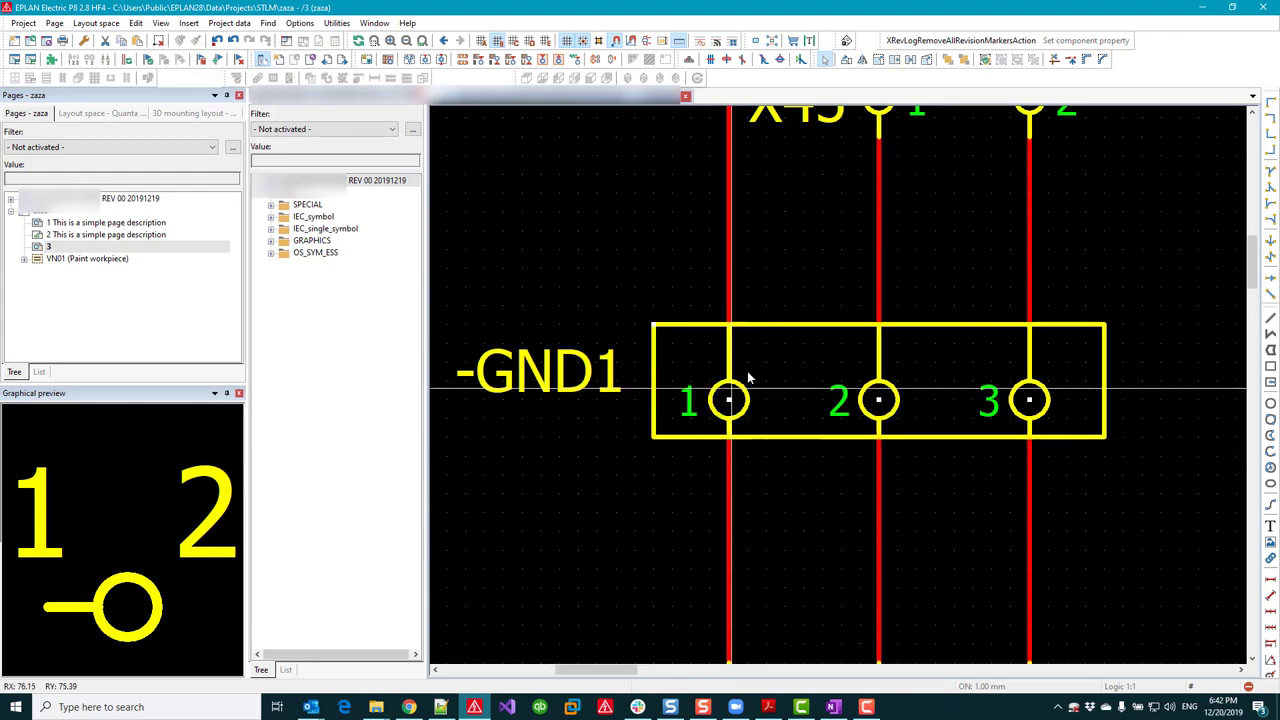
{"action": "scroll", "coordinate": [930, 520], "scroll_direction": "down", "scroll_amount": 1}
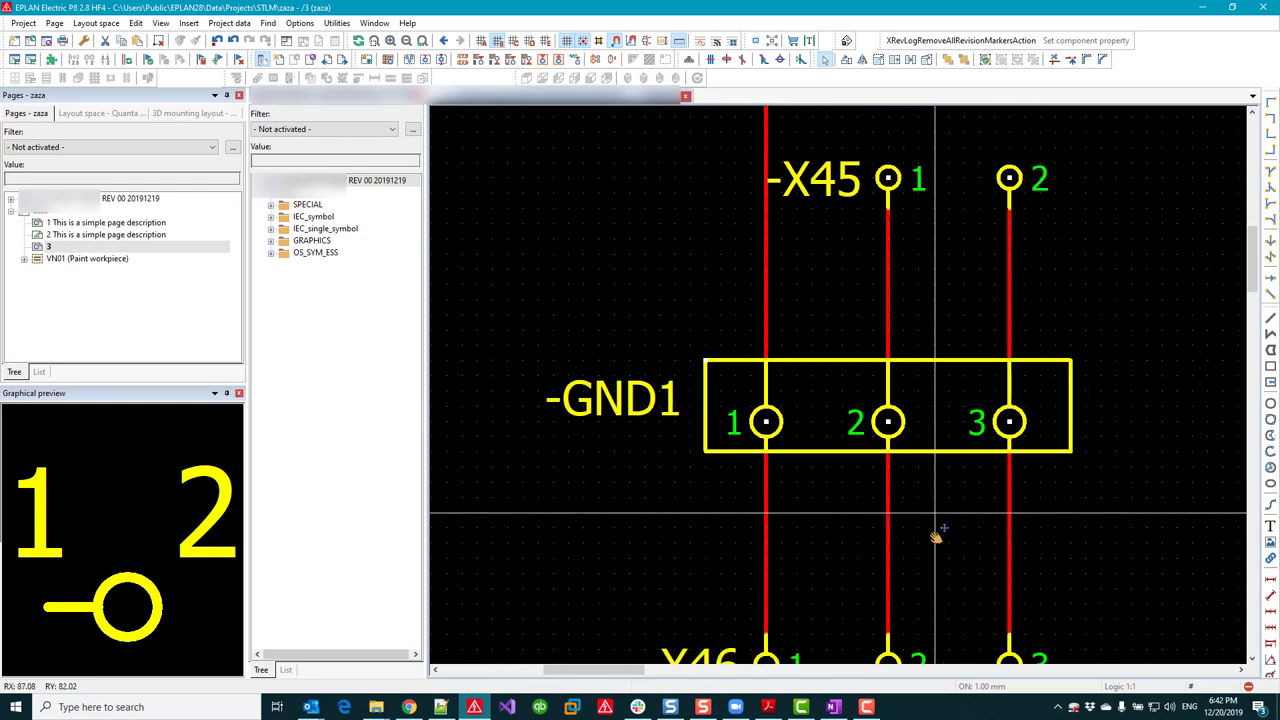
{"action": "left_click_drag", "start_coordinate": [930, 543], "coordinate": [917, 603]}
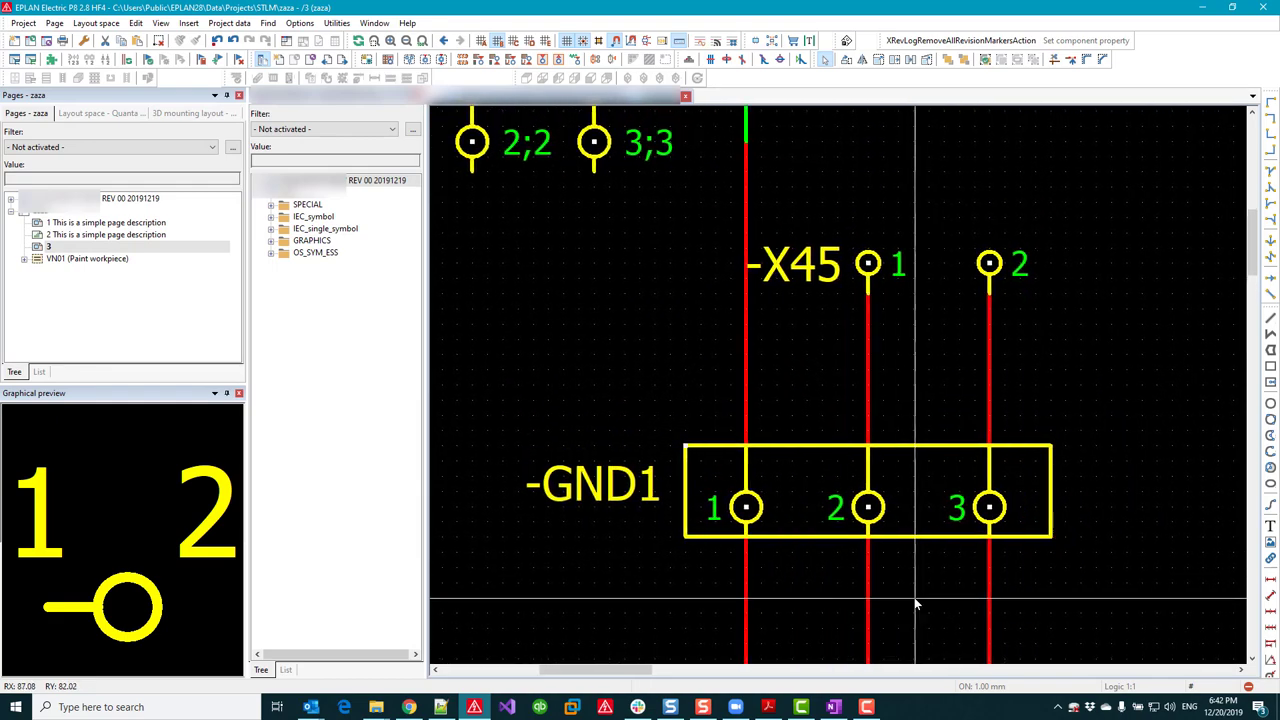
{"action": "scroll", "coordinate": [917, 603], "scroll_direction": "down", "scroll_amount": 2}
{"action": "mouse_move", "coordinate": [1070, 601]}
{"action": "left_mouse_down"}
{"action": "mouse_move", "coordinate": [1070, 551]}
{"action": "mouse_move", "coordinate": [1037, 559]}
{"action": "left_mouse_up"}
{"action": "scroll", "coordinate": [1070, 551], "scroll_direction": "up", "scroll_amount": 1}
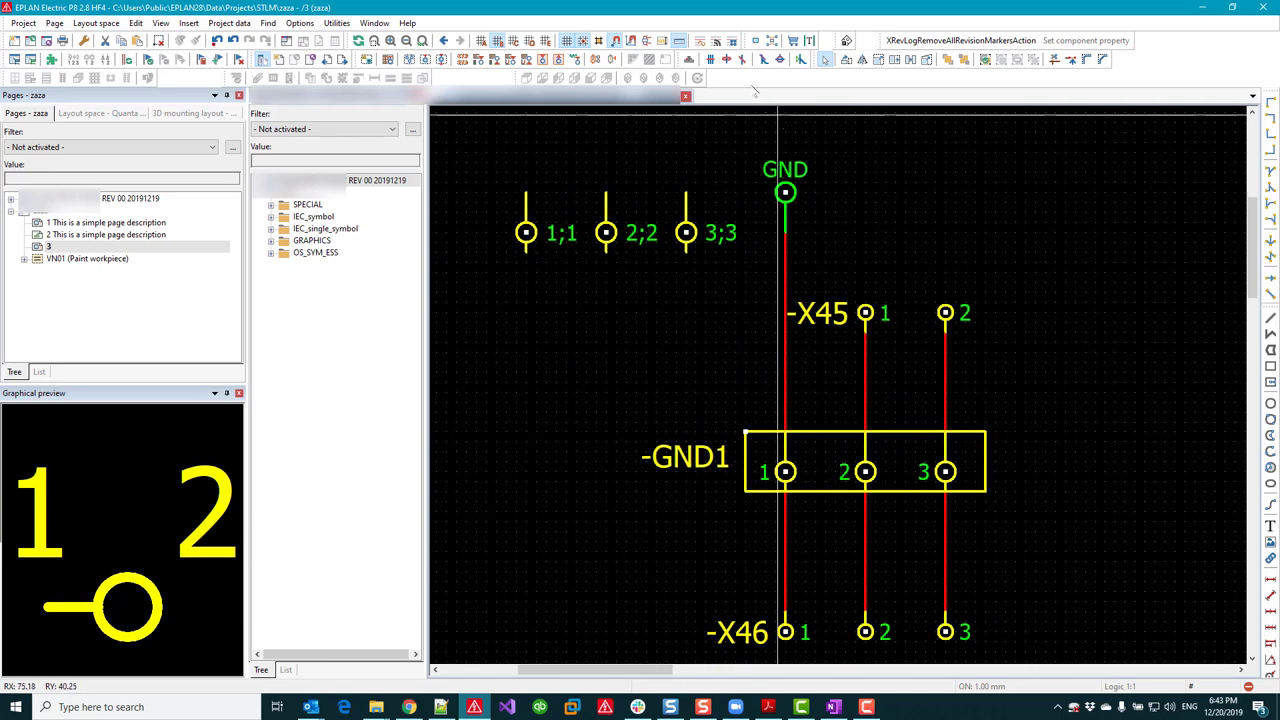
Step: Track the potential from the GND wire through -GND1, clearing the highlight each time
{"action": "left_click", "coordinate": [702, 40]}
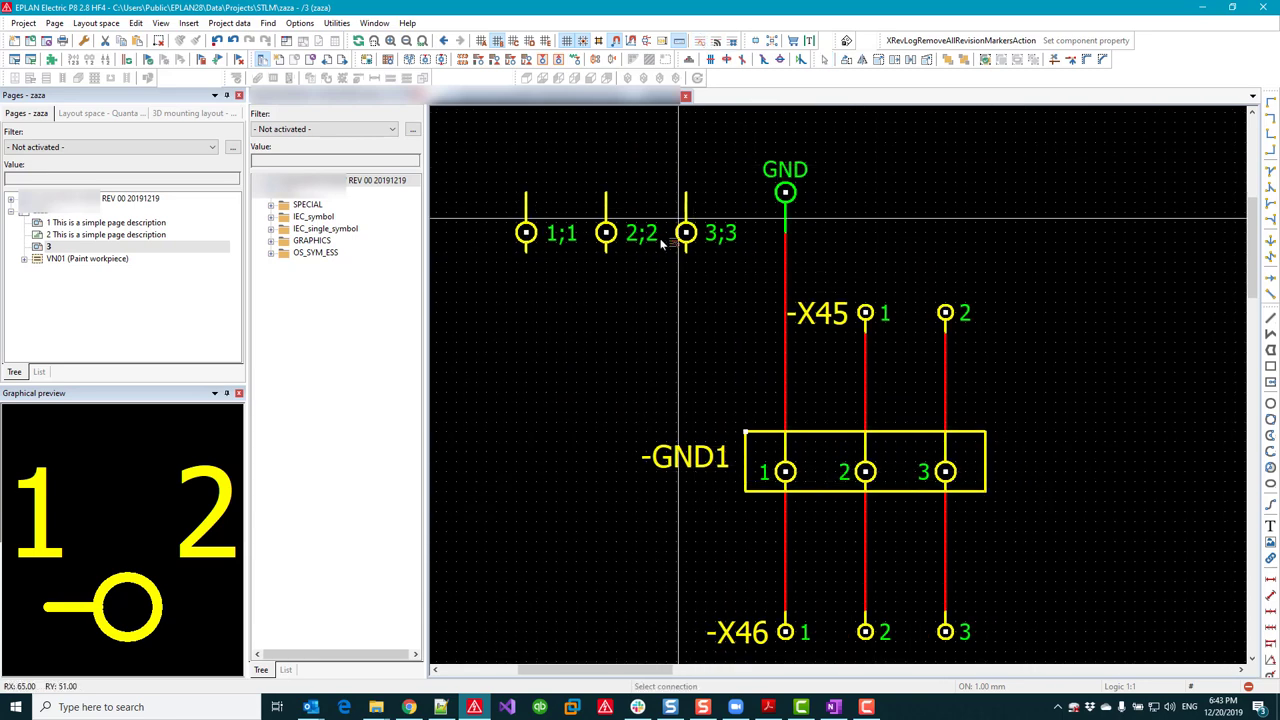
{"action": "left_click", "coordinate": [784, 265]}
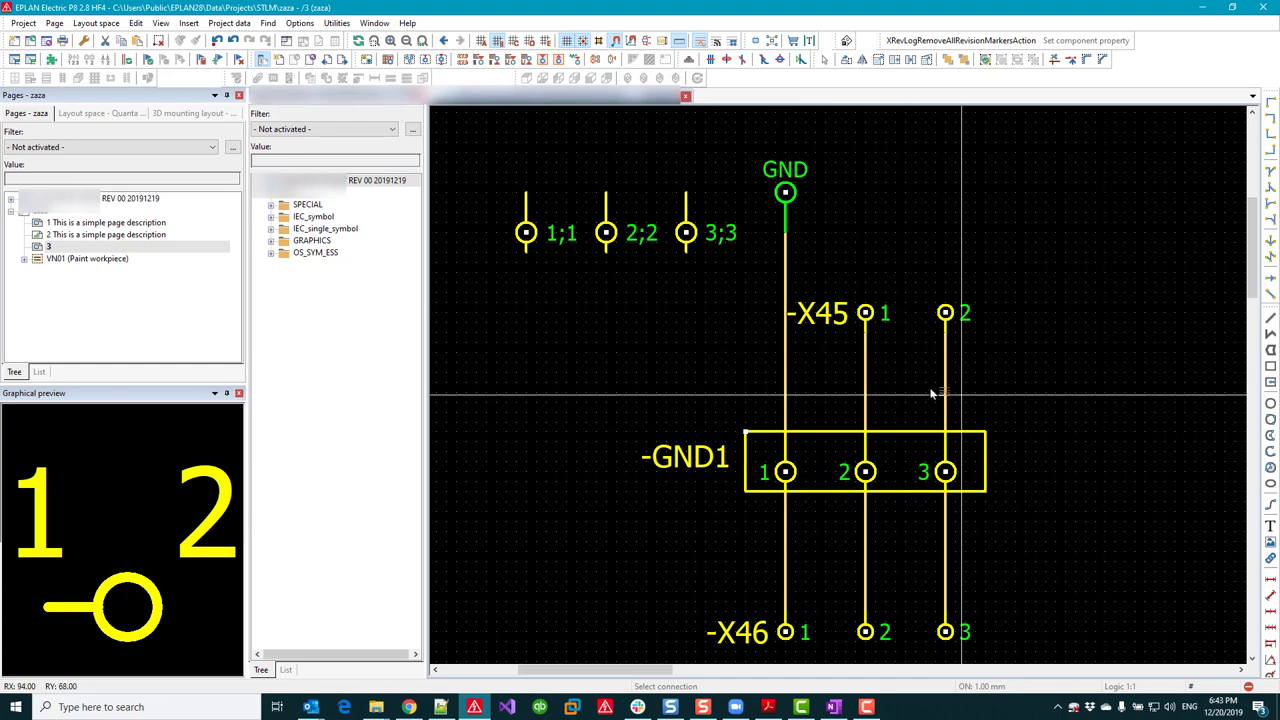
{"action": "key", "text": "Escape"}
{"action": "left_click", "coordinate": [784, 345]}
{"action": "key", "text": "Escape"}
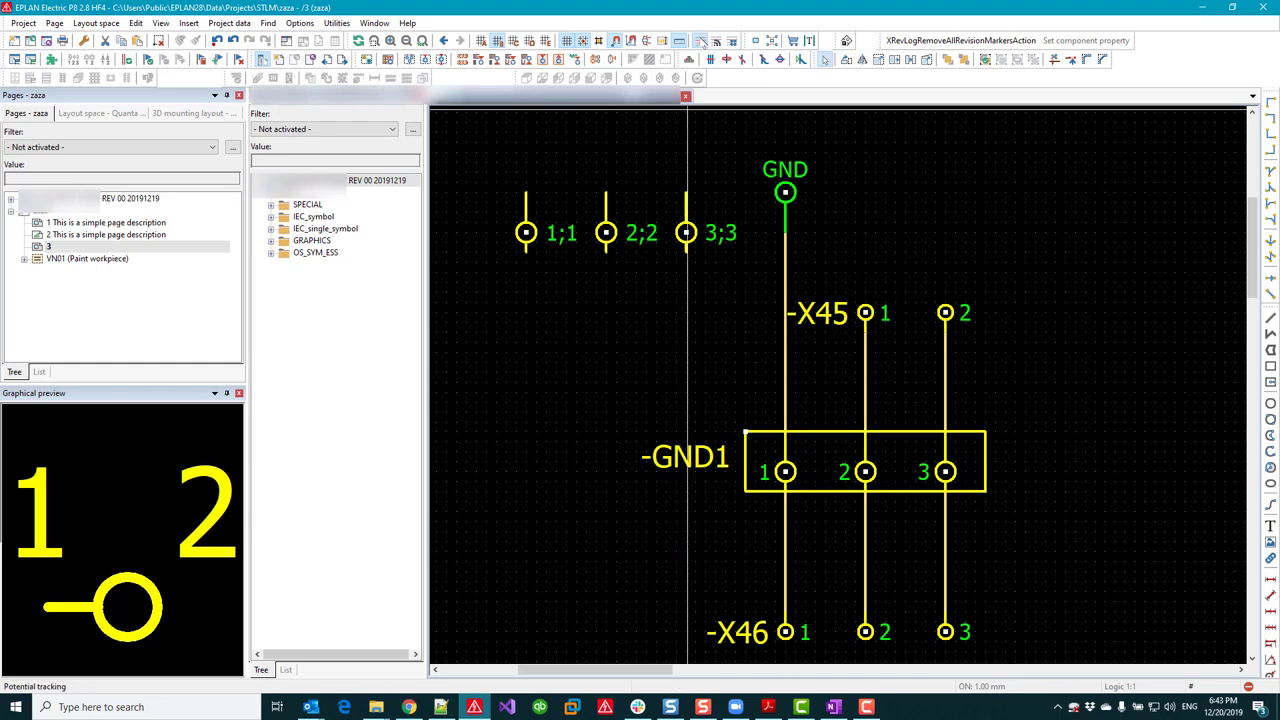
{"action": "left_click", "coordinate": [724, 60]}
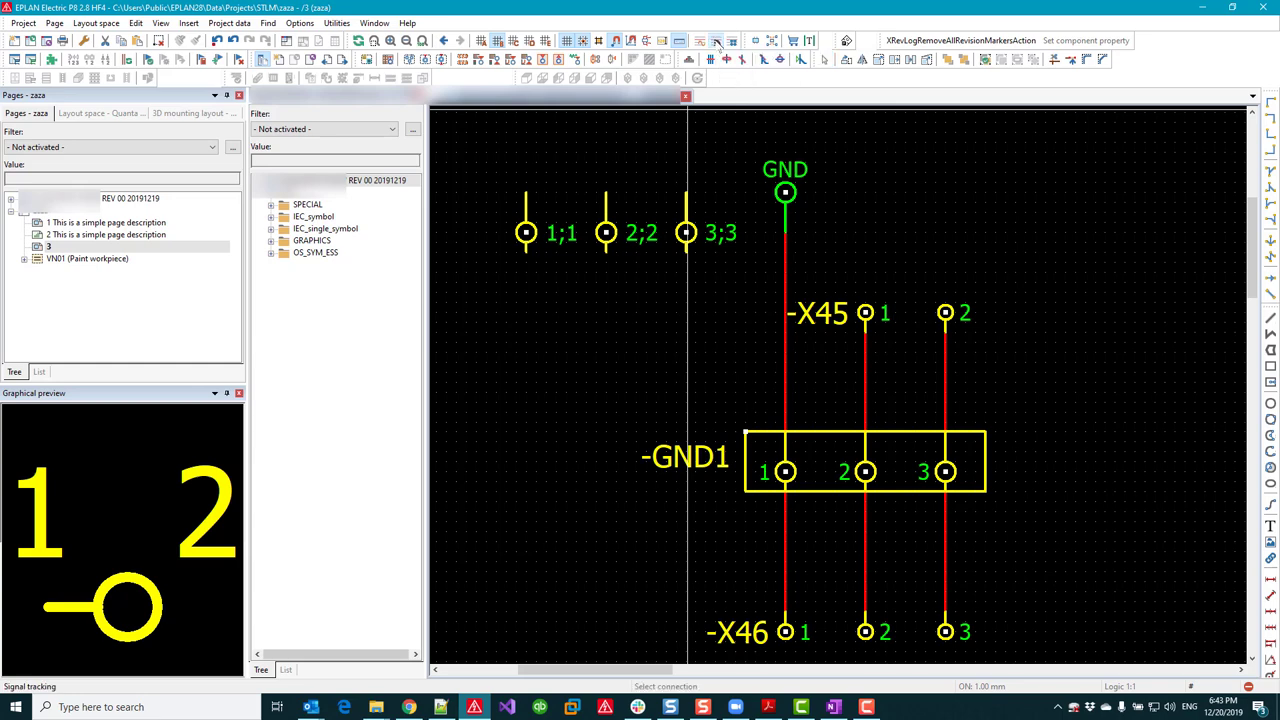
{"action": "left_click", "coordinate": [786, 272]}
{"action": "key", "text": "Escape"}
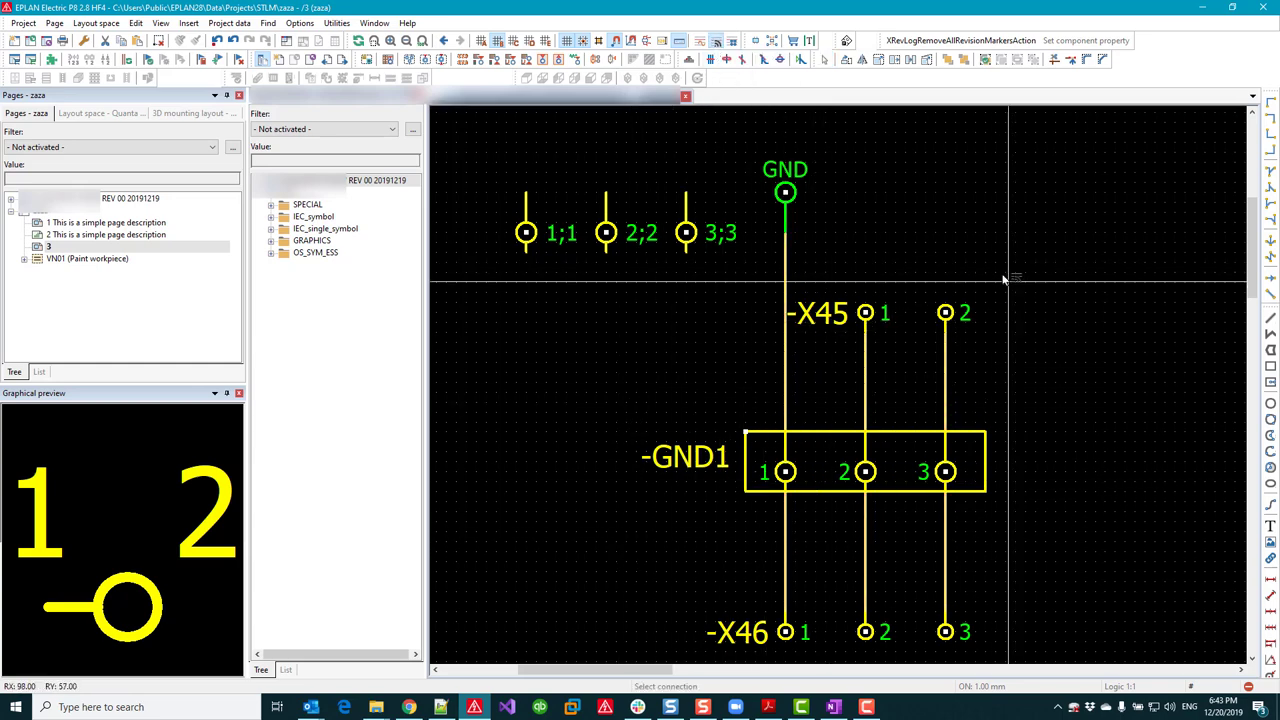
Step: Track the signal from the GND wire instead of the potential
{"action": "left_click", "coordinate": [718, 42]}
{"action": "left_click", "coordinate": [843, 472]}
Step: Edit -GND1:1's logic so points 1 and 2 transfer potential to the other pins
{"action": "left_click", "coordinate": [786, 472]}
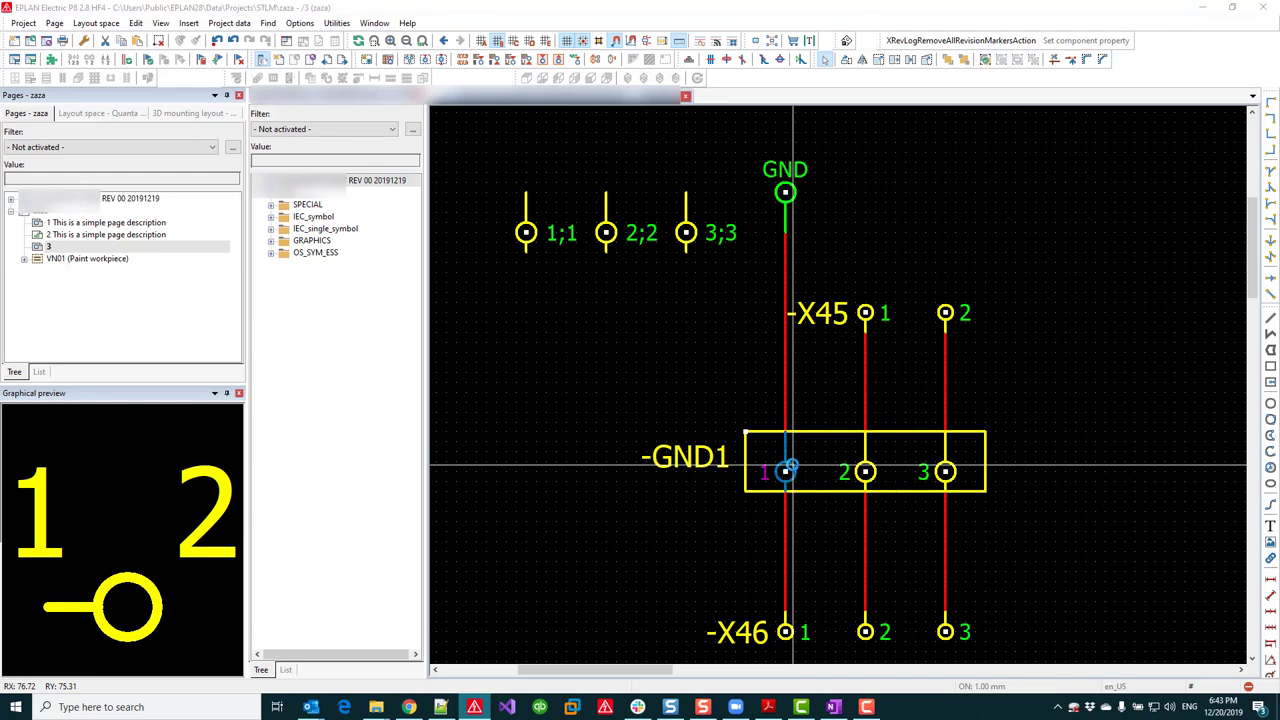
{"action": "double_click", "coordinate": [789, 466]}
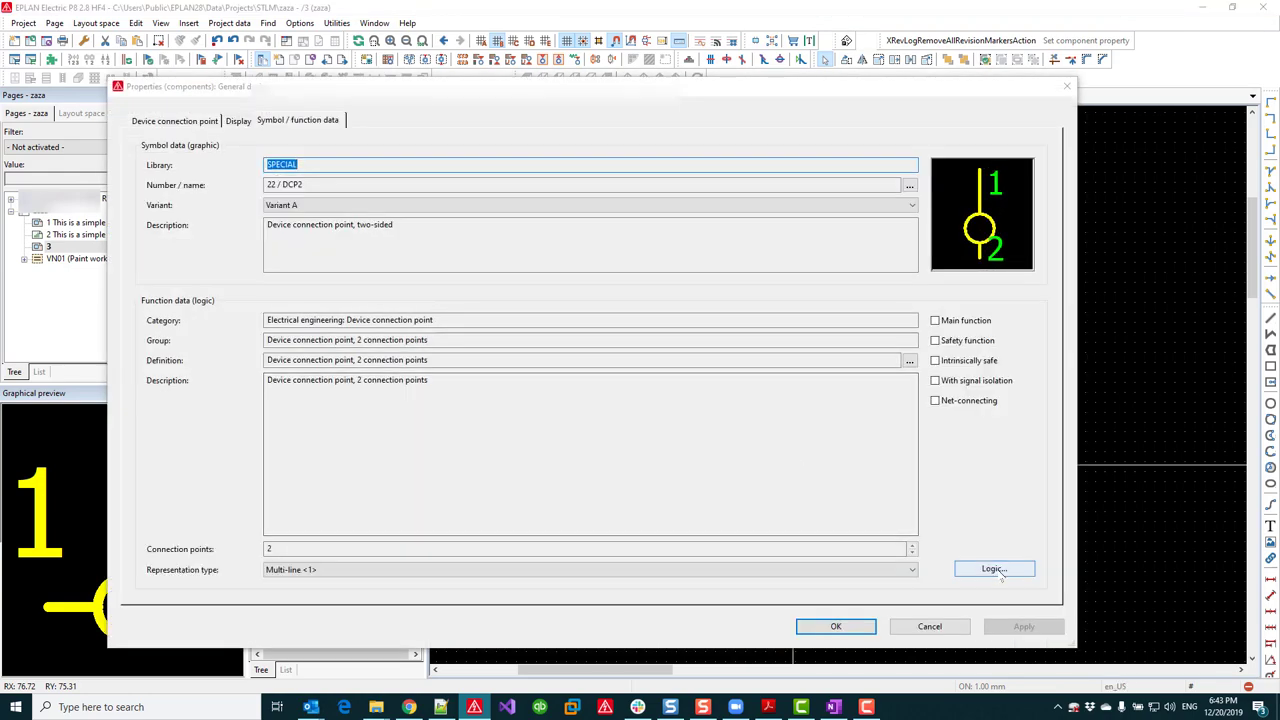
{"action": "left_click", "coordinate": [994, 569]}
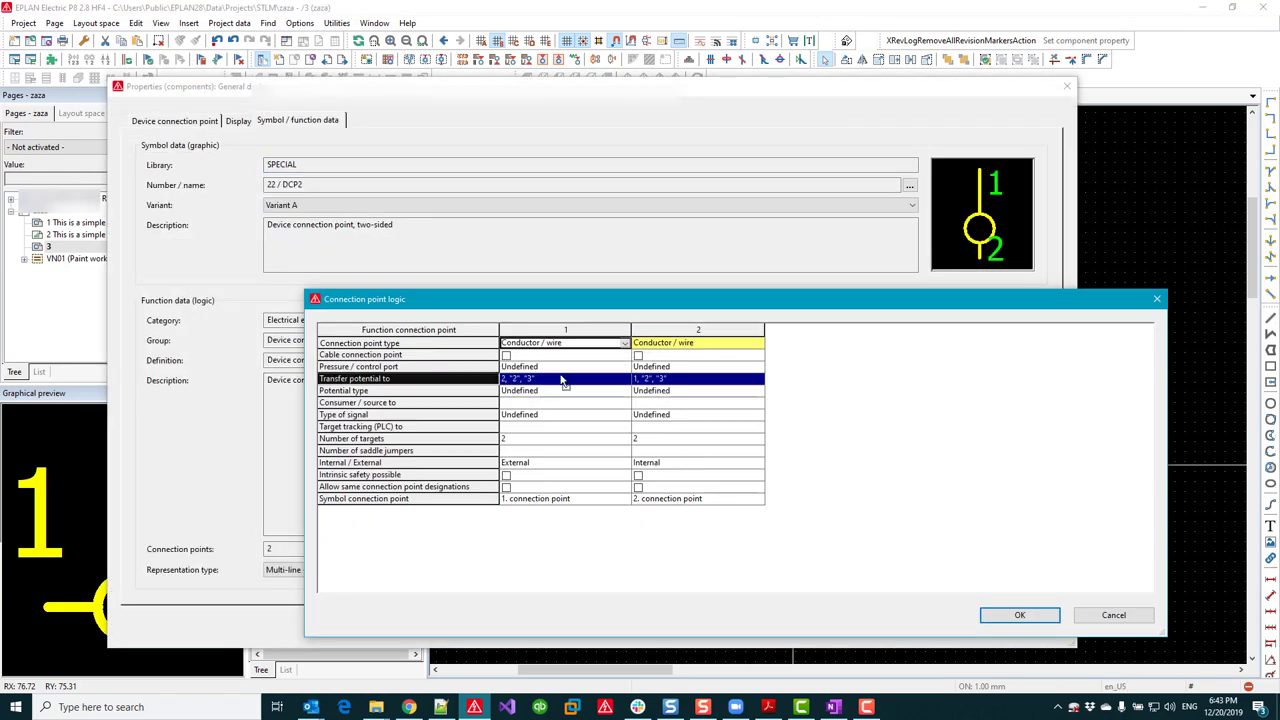
{"action": "left_click", "coordinate": [562, 379]}
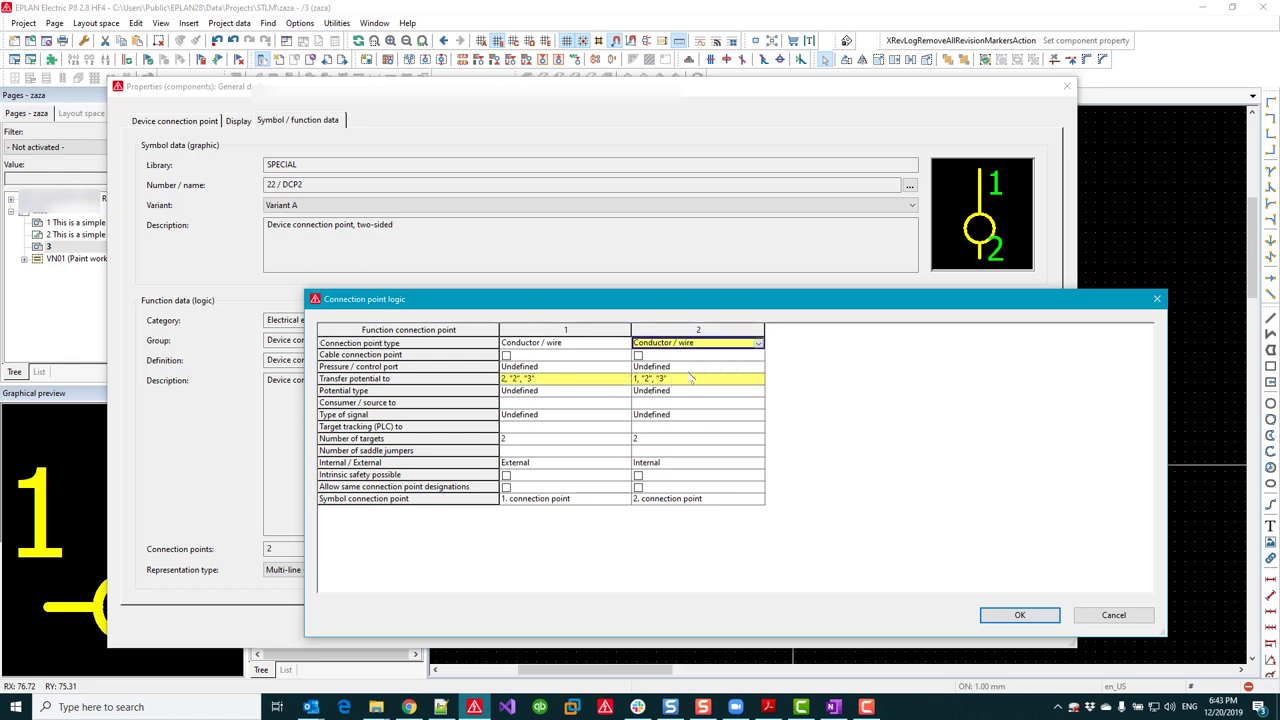
{"action": "left_click", "coordinate": [695, 379]}
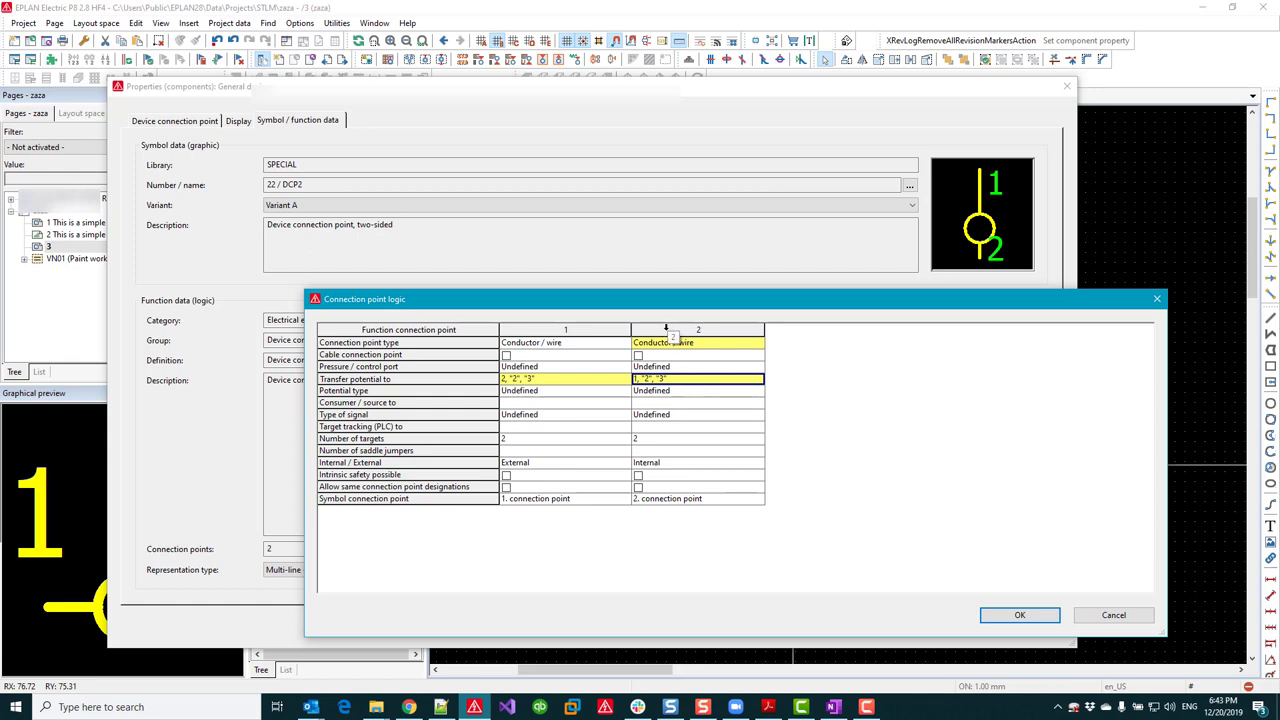
Step: Dismiss the column options, confirm the connection point logic and the properties
{"action": "right_click", "coordinate": [665, 330]}
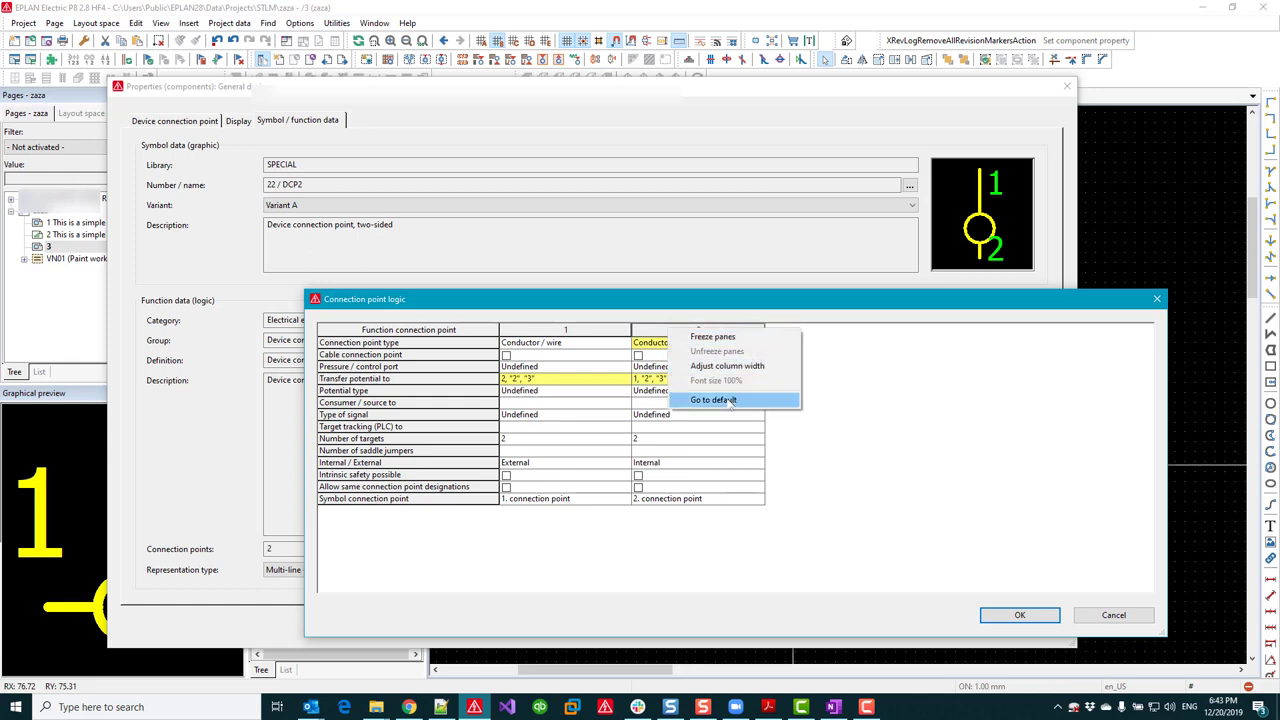
{"action": "left_click", "coordinate": [1017, 413]}
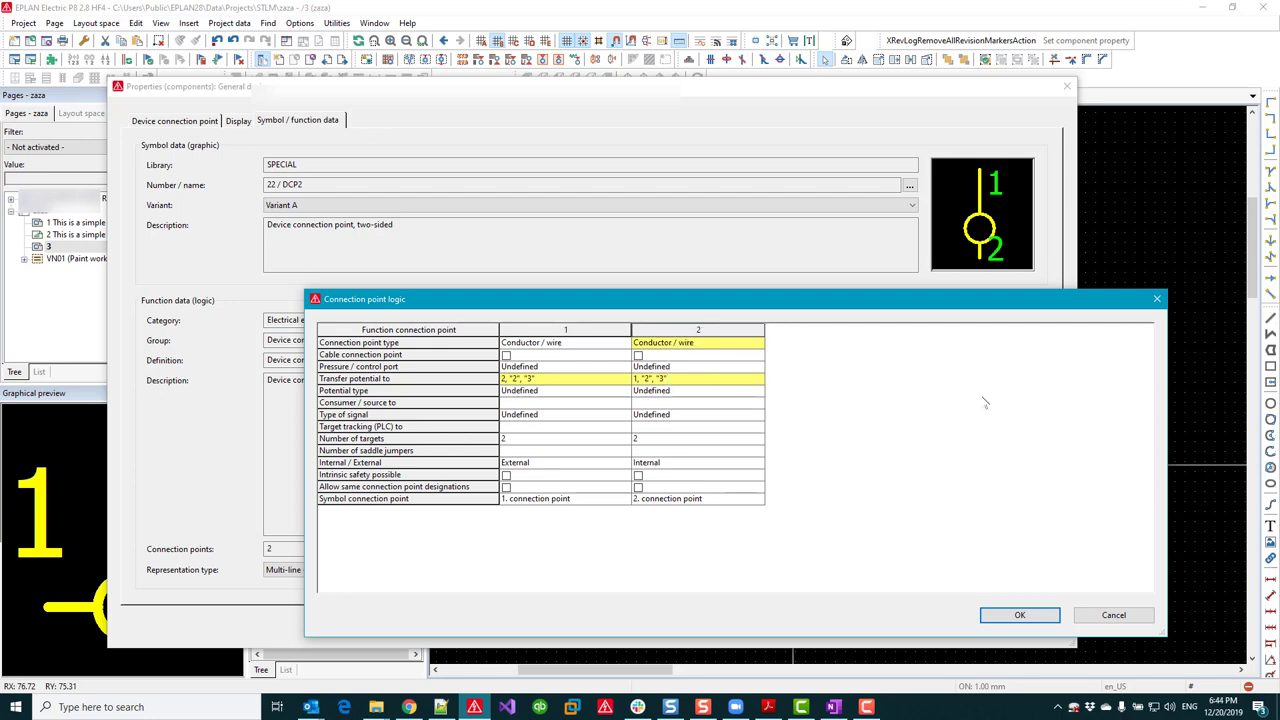
{"action": "left_click", "coordinate": [1020, 615]}
{"action": "left_click", "coordinate": [836, 627]}
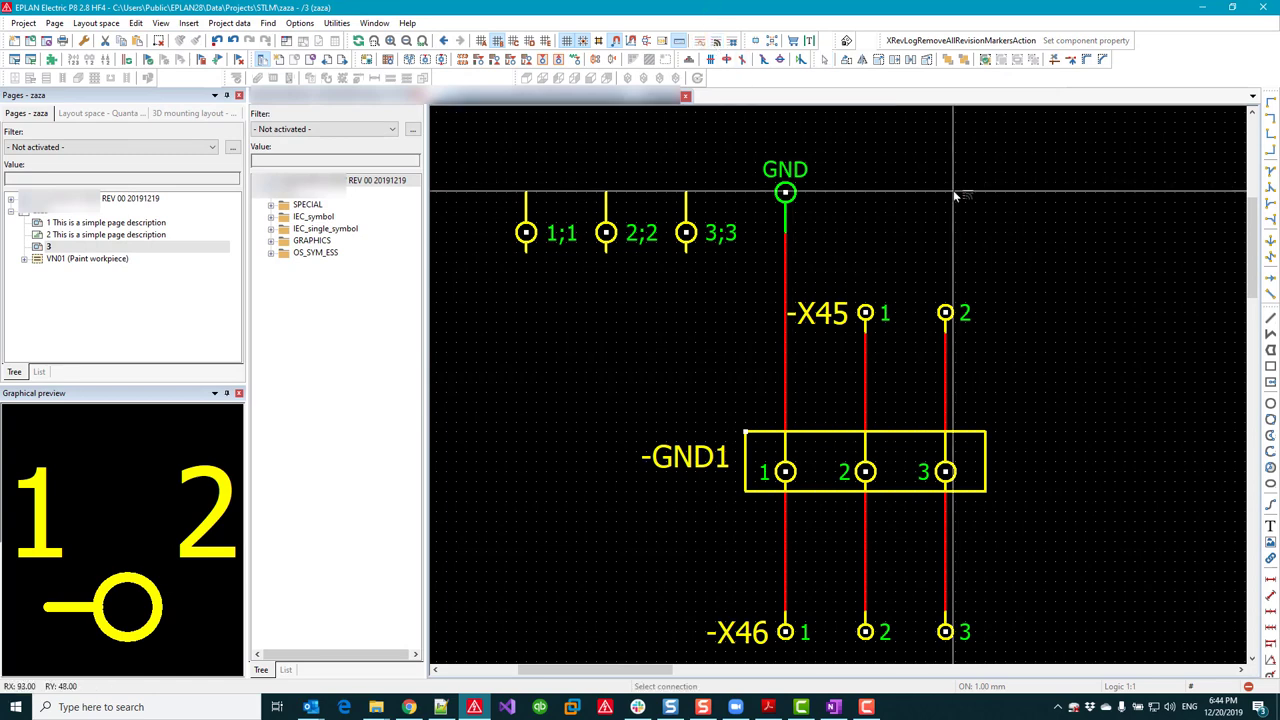
Step: Track the signal from the GND wire across -GND1, then clear the highlight
{"action": "left_click", "coordinate": [731, 41]}
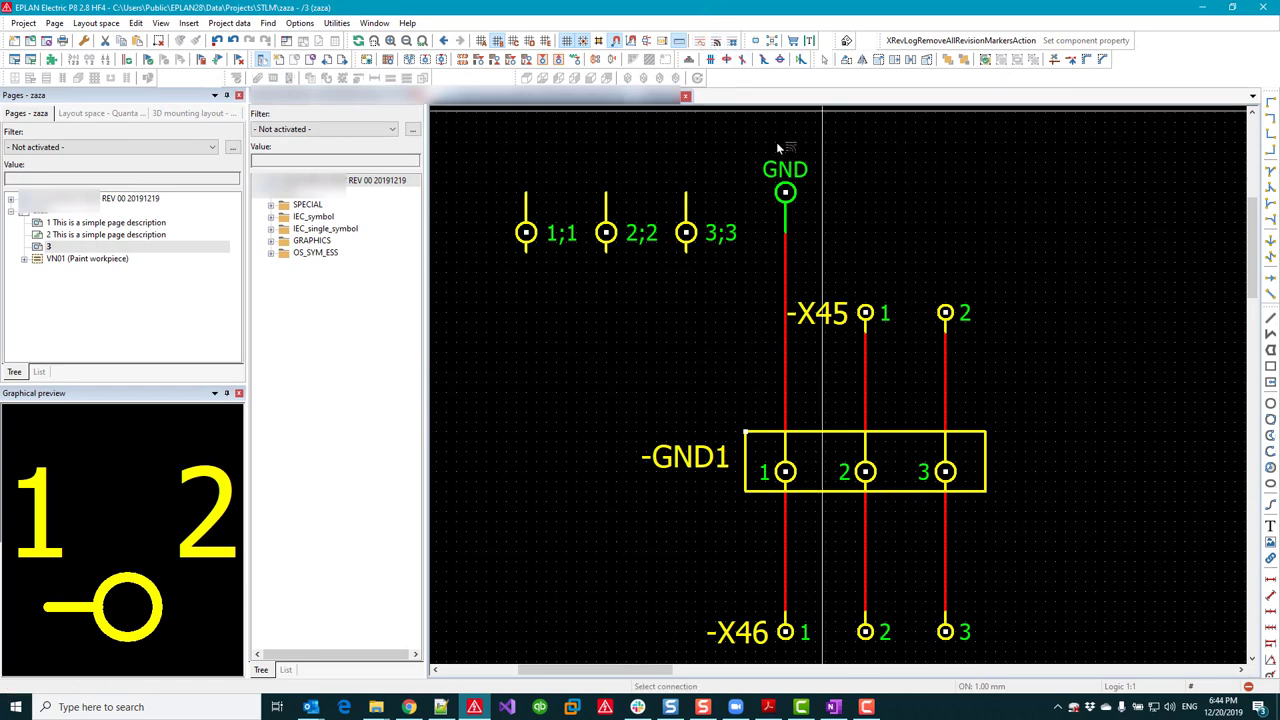
{"action": "left_click", "coordinate": [790, 270]}
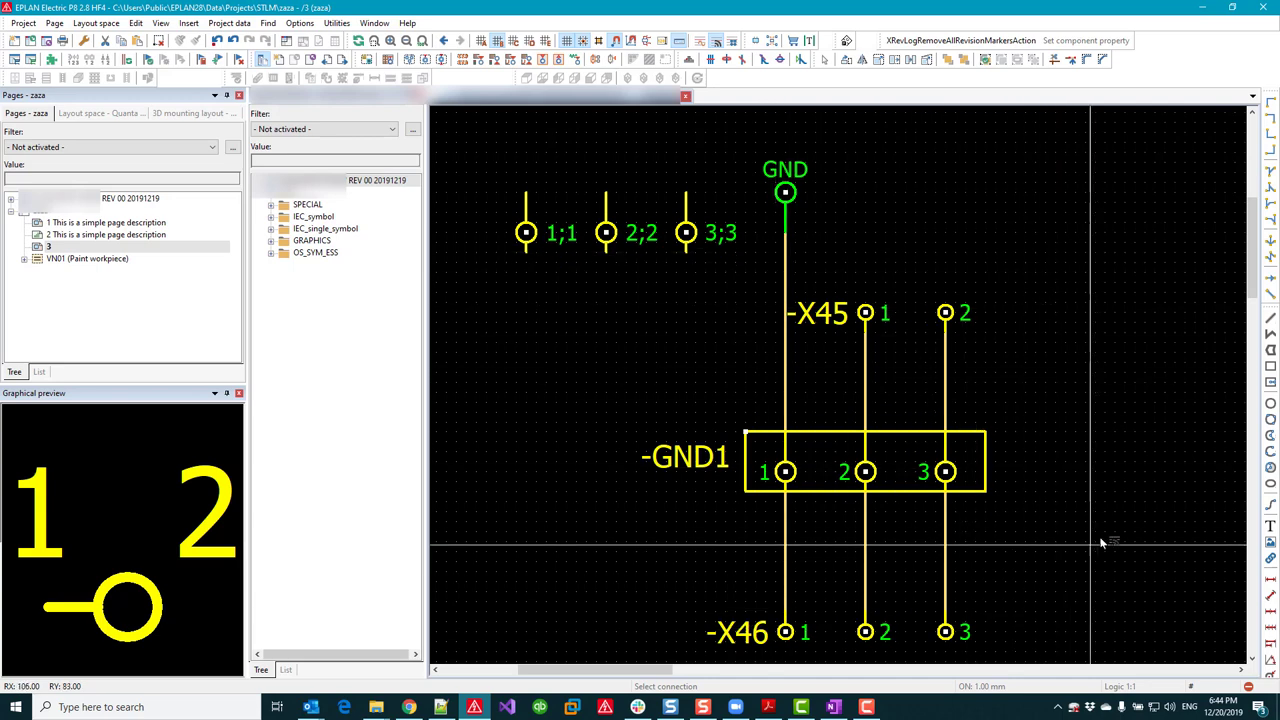
{"action": "key", "text": "Escape"}
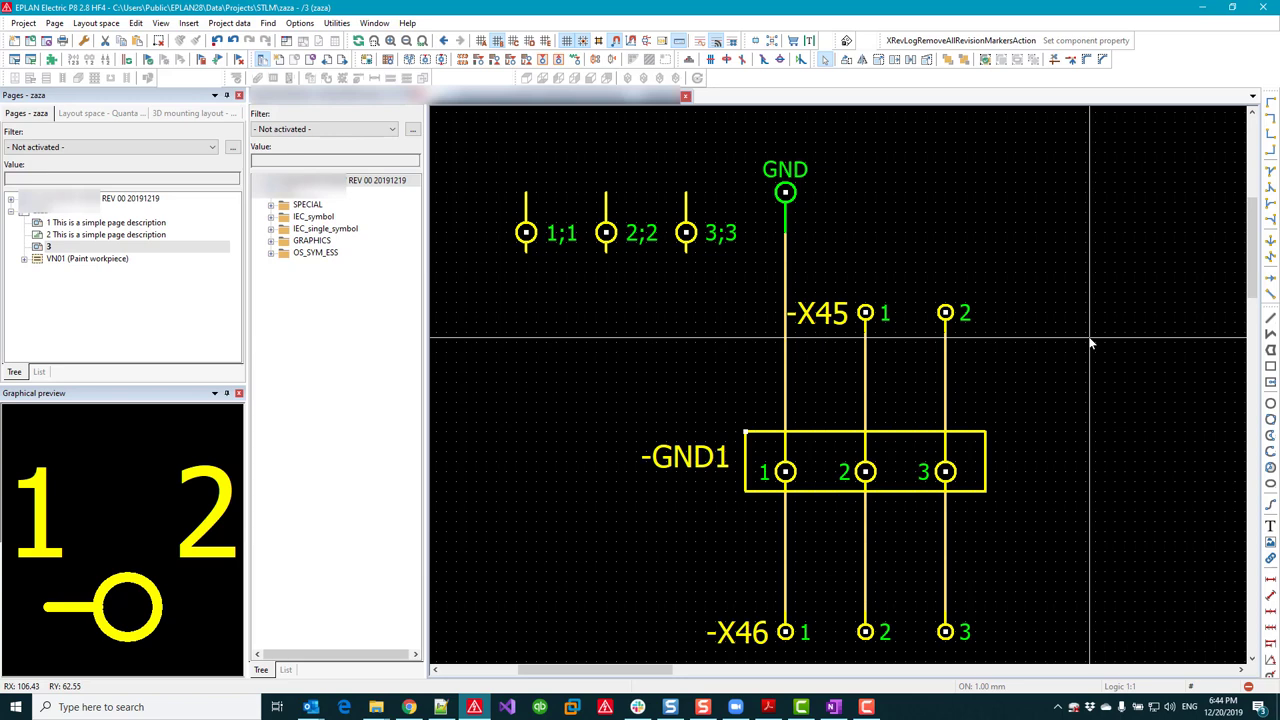